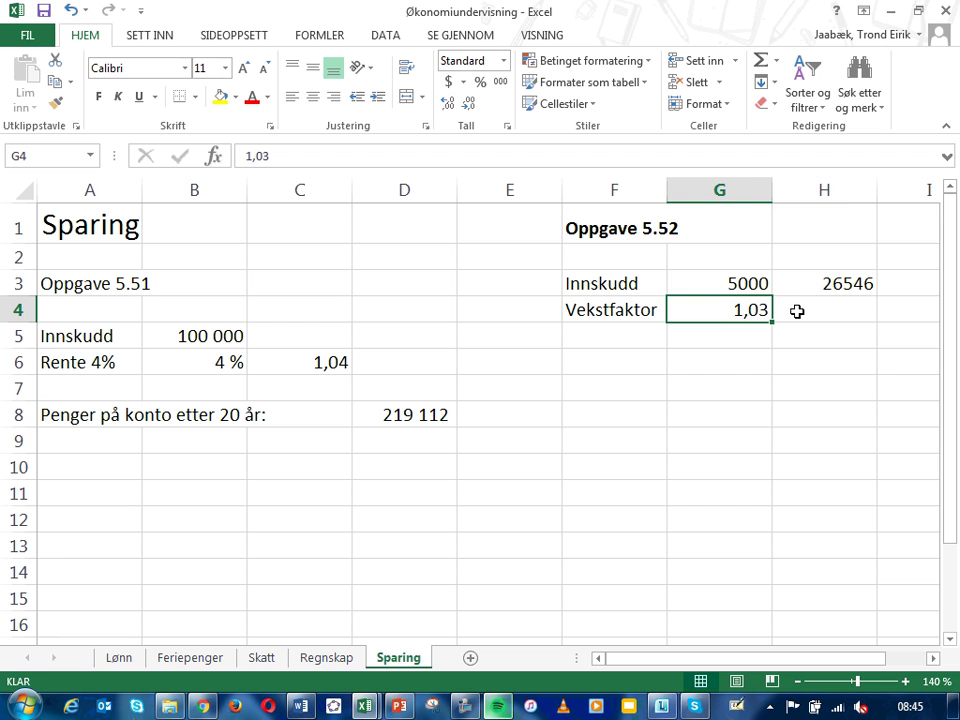
# Enter the interest rate 3% in cell H4, next to the growth factor of Oppgave 5.52.
pyautogui.click(805, 312)
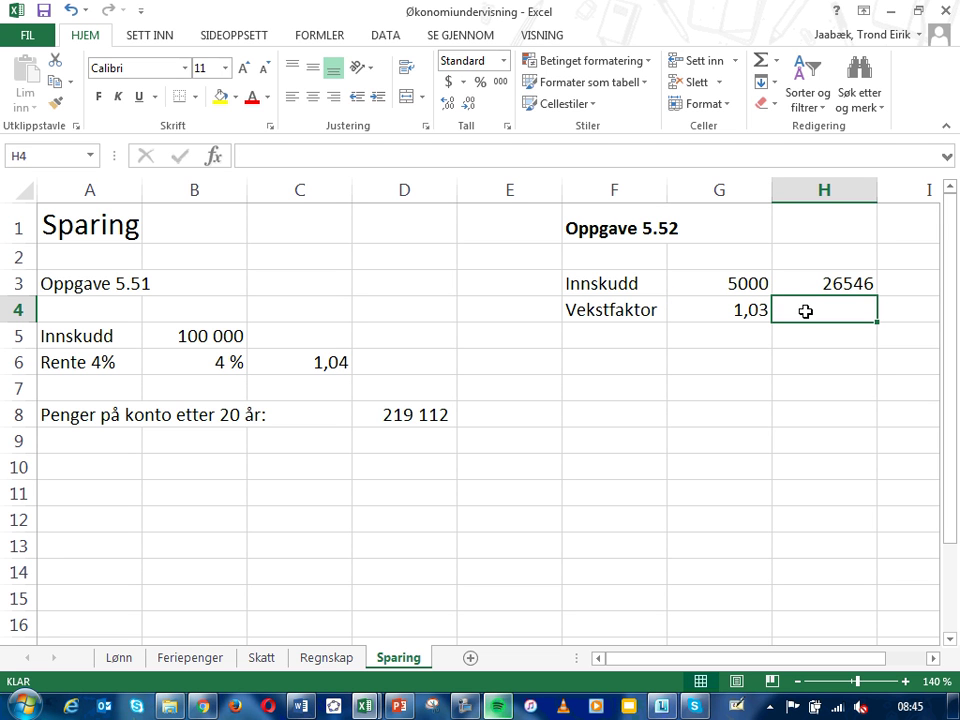
pyautogui.write('3%')
pyautogui.press('Return')
pyautogui.press('Left')
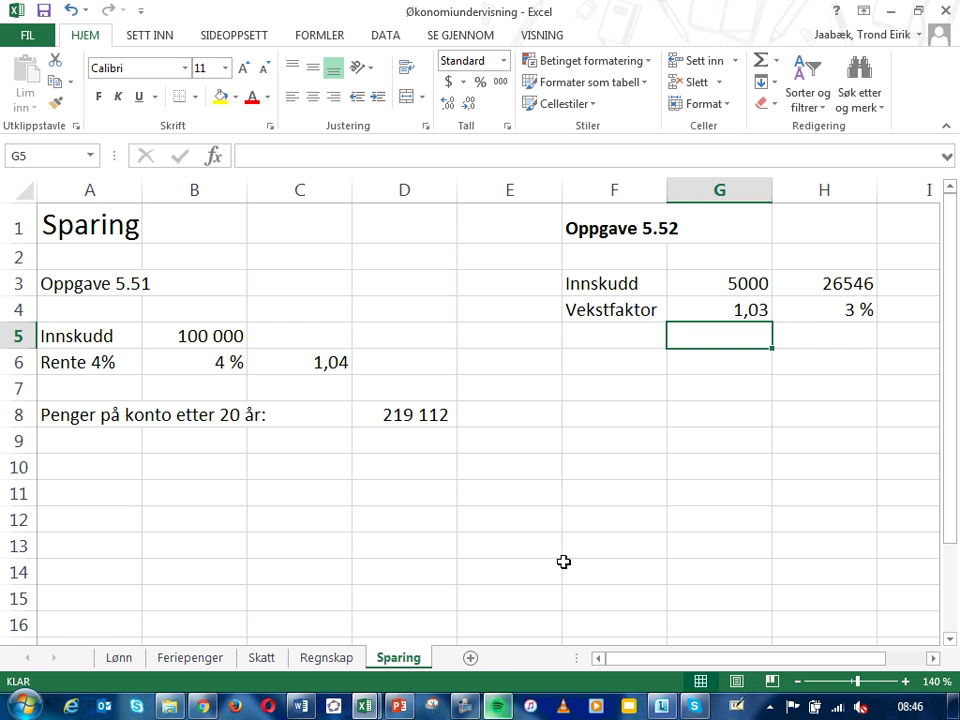
pyautogui.click(468, 707)
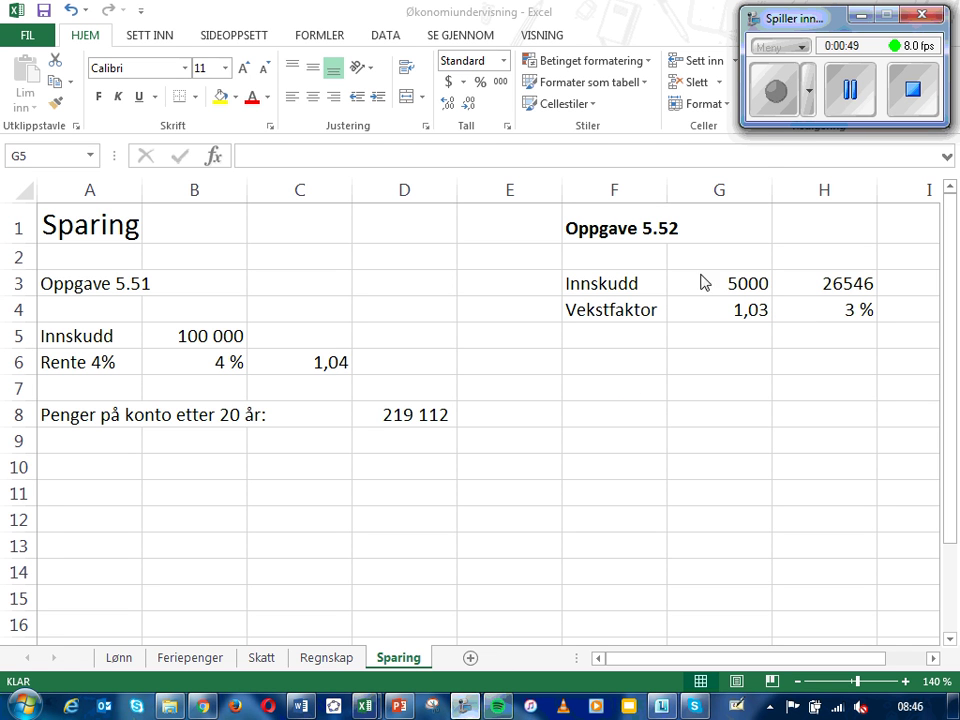
pyautogui.click(852, 91)
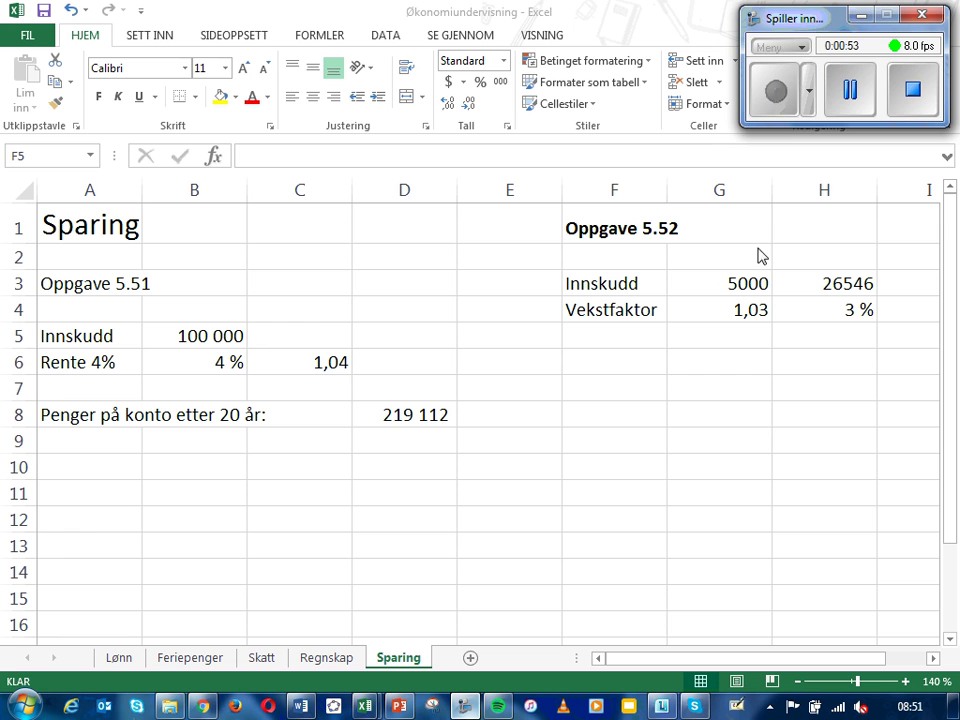
pyautogui.click(623, 334)
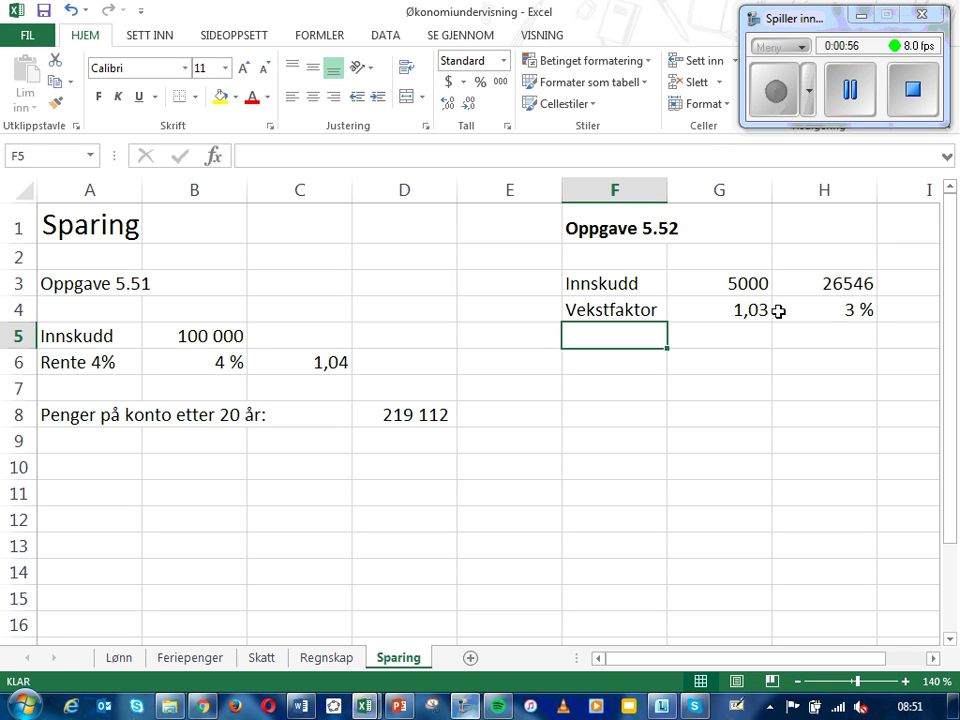
pyautogui.click(739, 310)
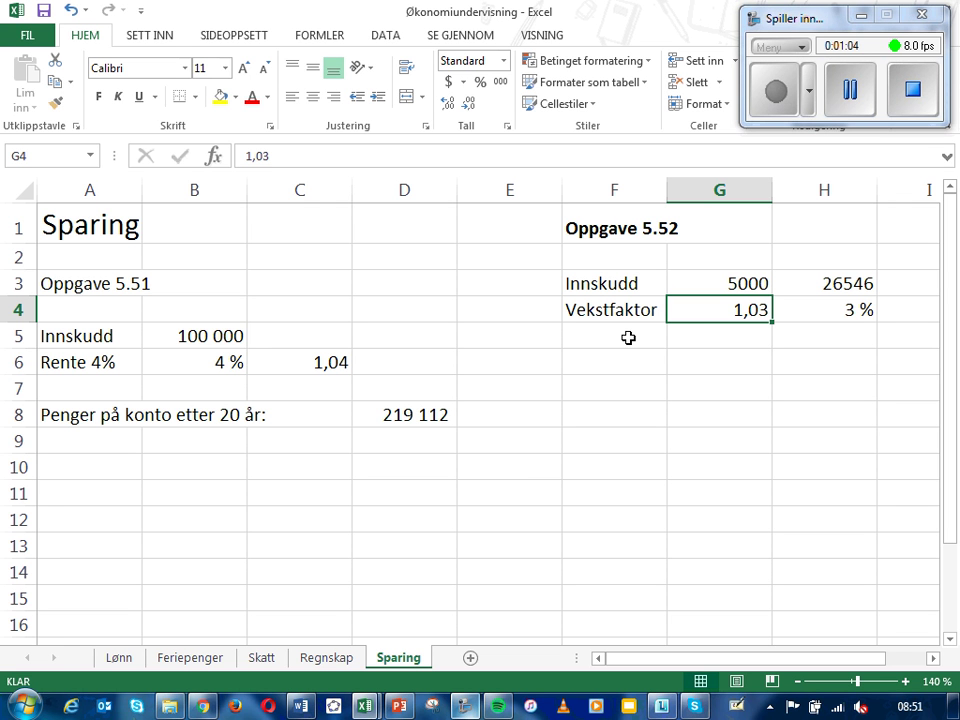
# Enter 3% in cell E13 and format it as Prosent with no decimals.
pyautogui.click(509, 539)
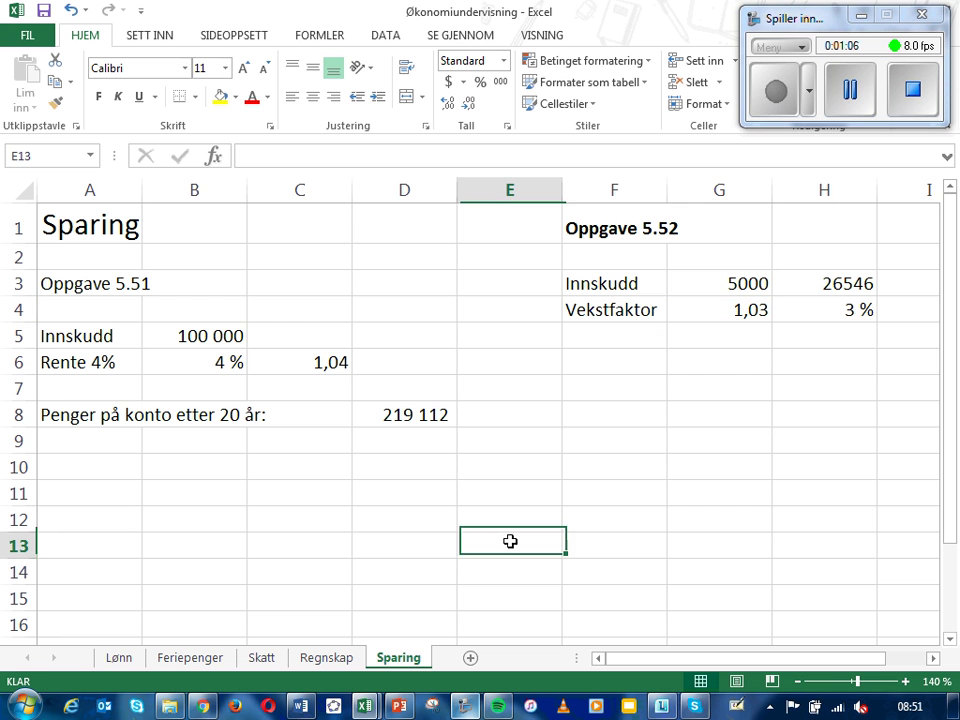
pyautogui.write('3%')
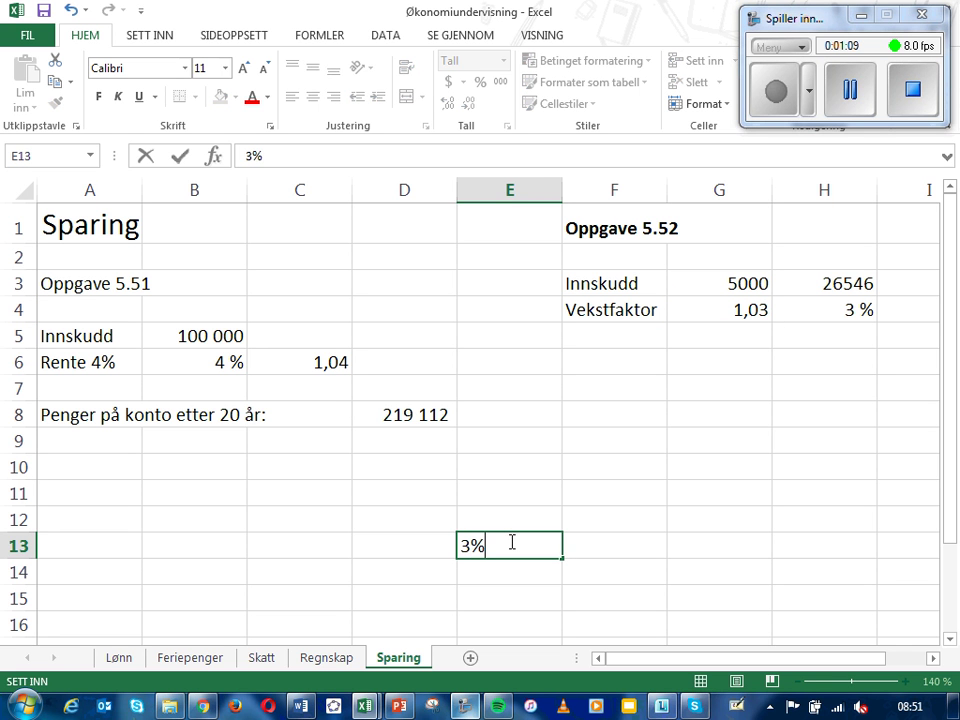
pyautogui.press('Return')
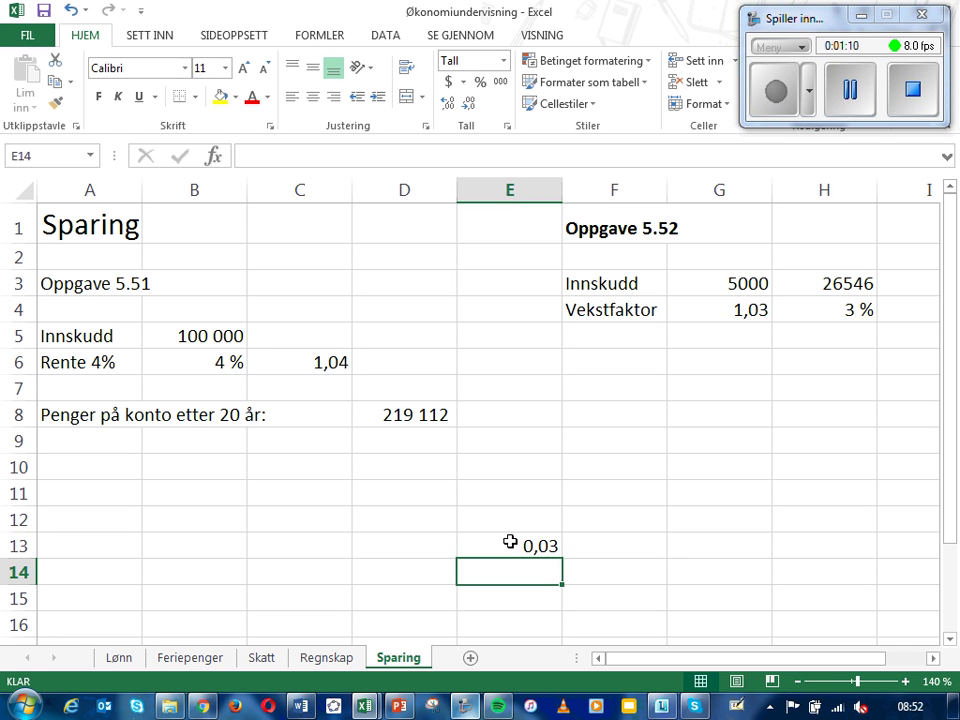
pyautogui.click(510, 541)
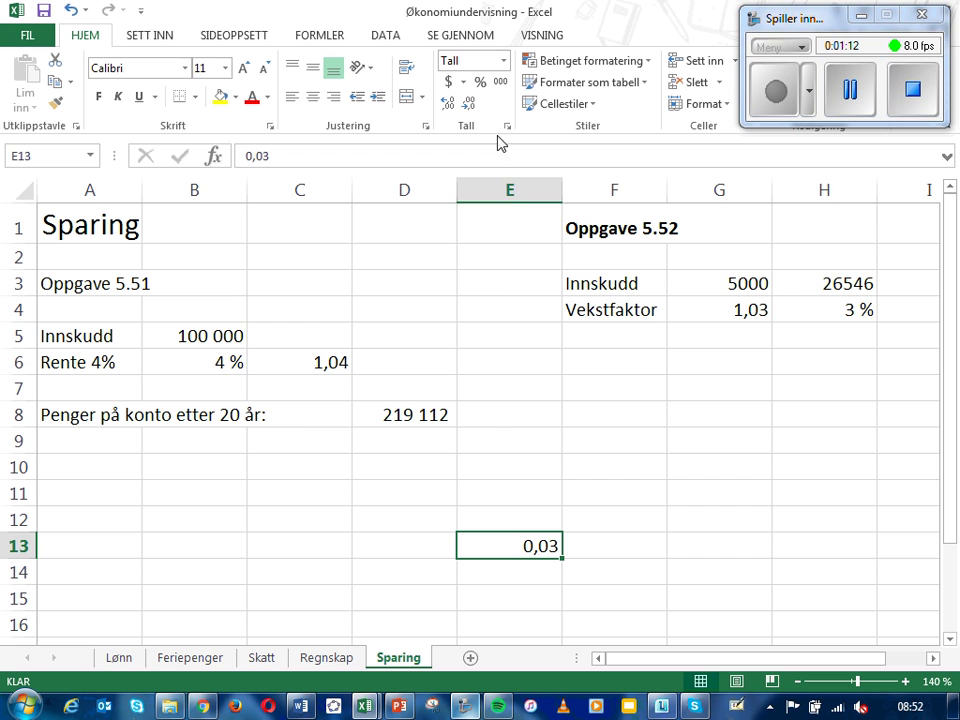
pyautogui.click(503, 61)
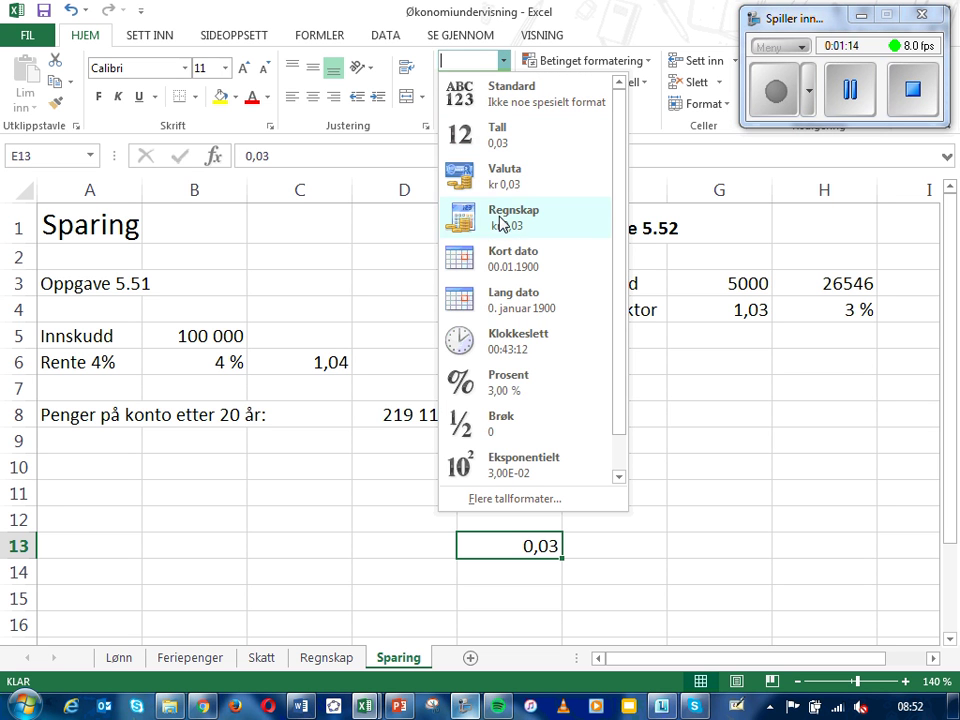
pyautogui.click(510, 381)
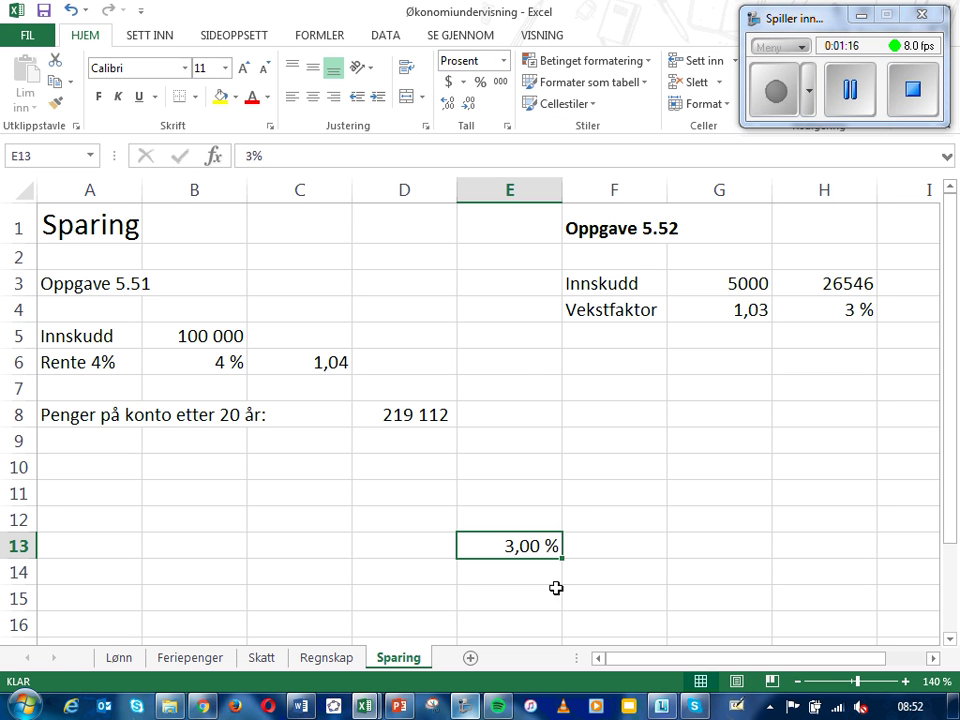
pyautogui.click(467, 105)
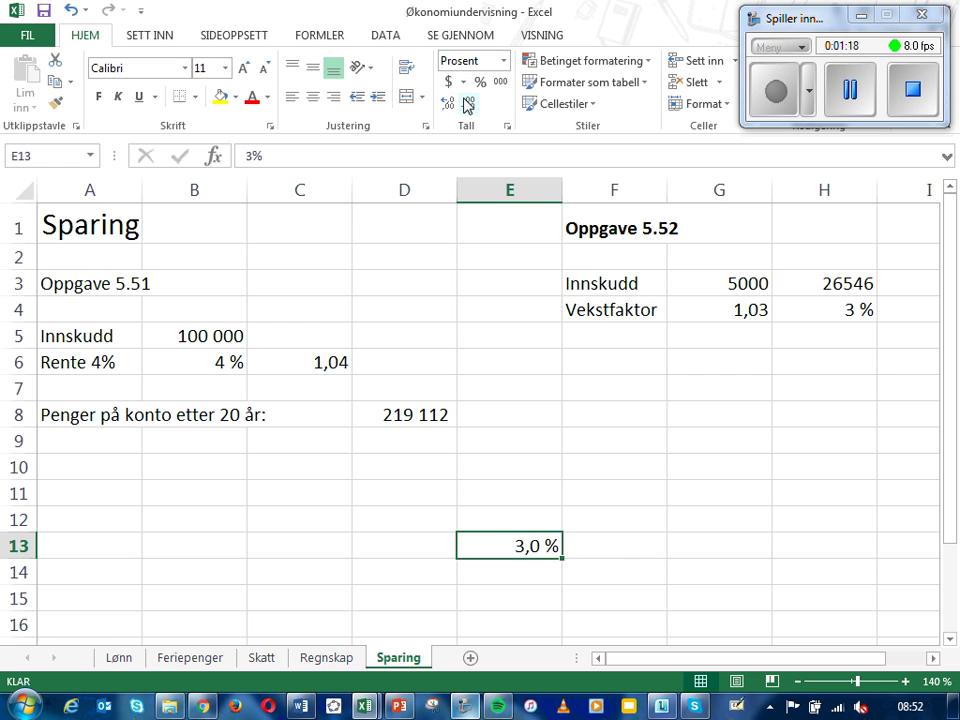
pyautogui.click(467, 105)
# Calculate the growth factor in cell F13 with the formula =1+E13.
pyautogui.click(618, 552)
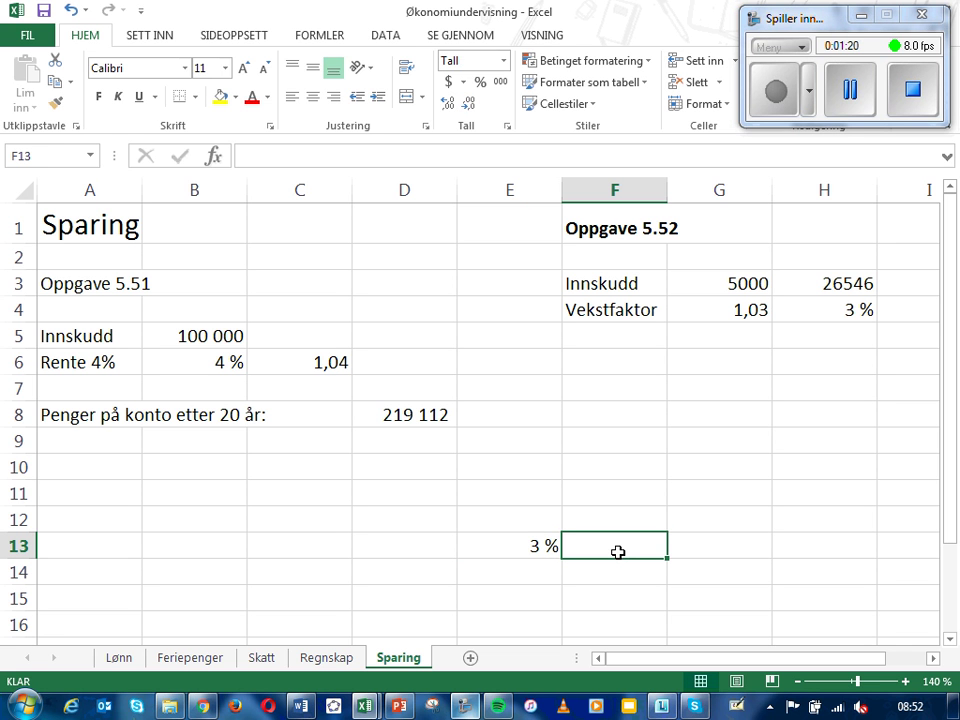
pyautogui.write('=1')
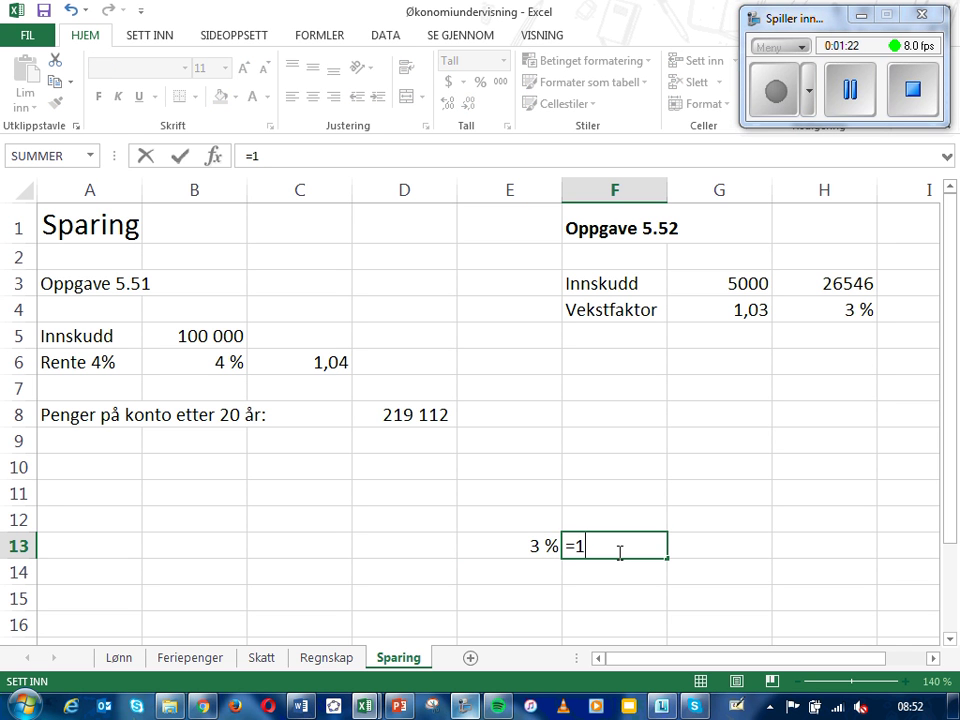
pyautogui.write('+')
pyautogui.click(546, 549)
pyautogui.press('Return')
# Try the rates 5%, 7% and 11,32% in turn in cell E13 to test the growth factor formula.
pyautogui.click(524, 548)
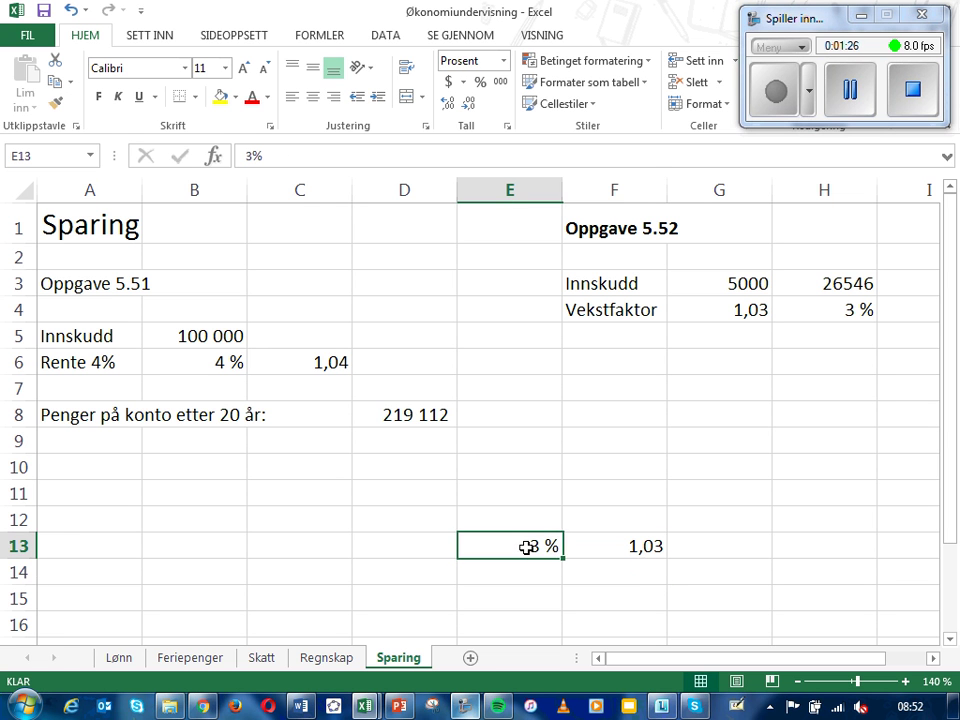
pyautogui.write('5')
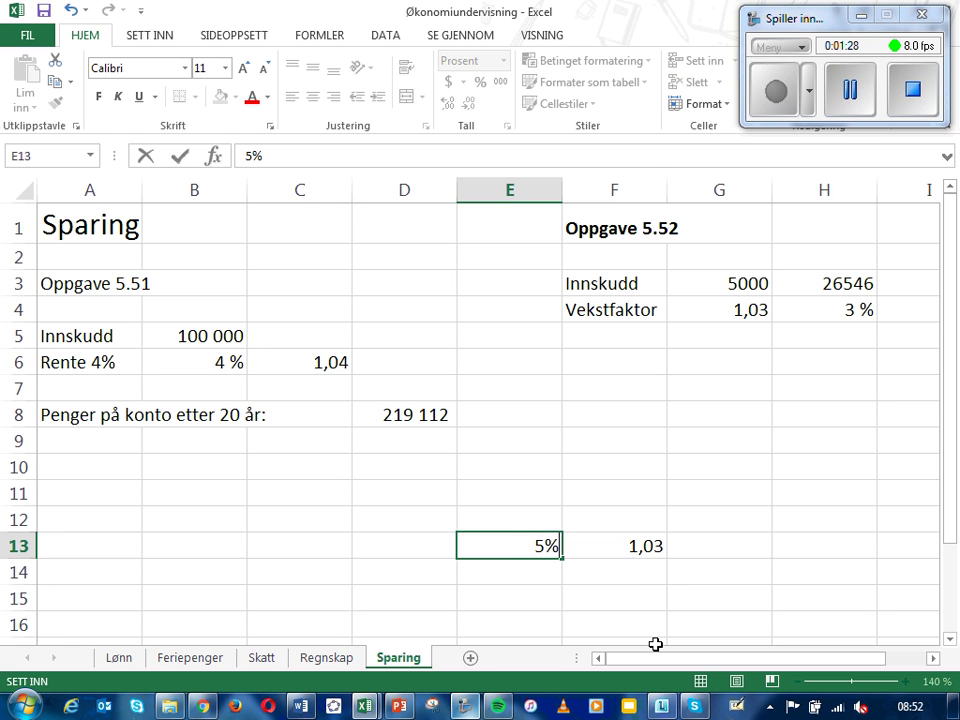
pyautogui.press('Return')
pyautogui.press('Up')
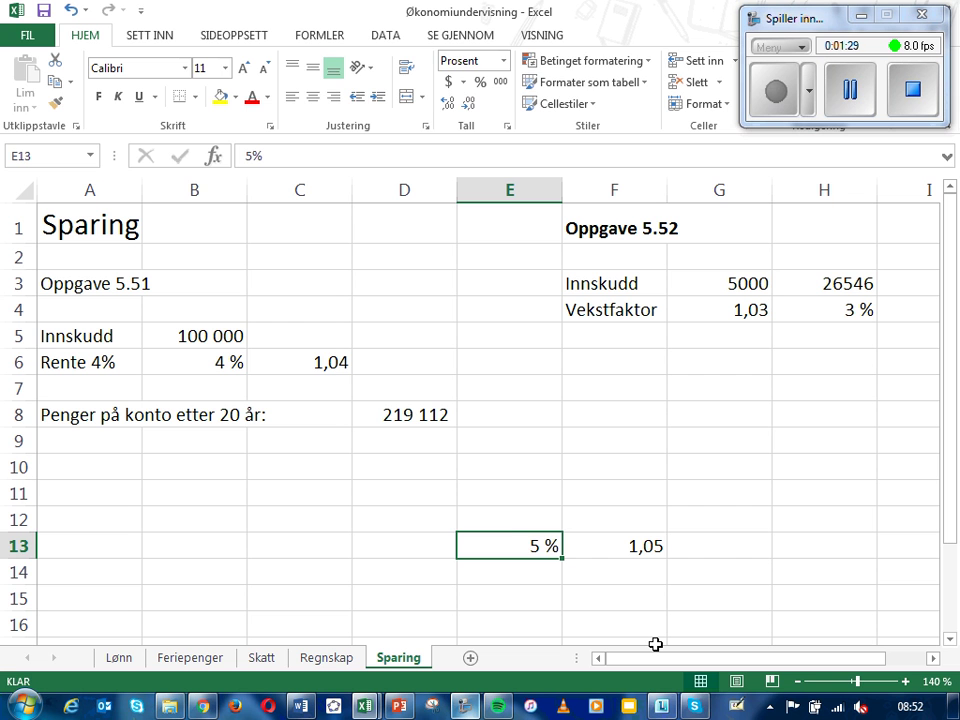
pyautogui.write('7')
pyautogui.press('Return')
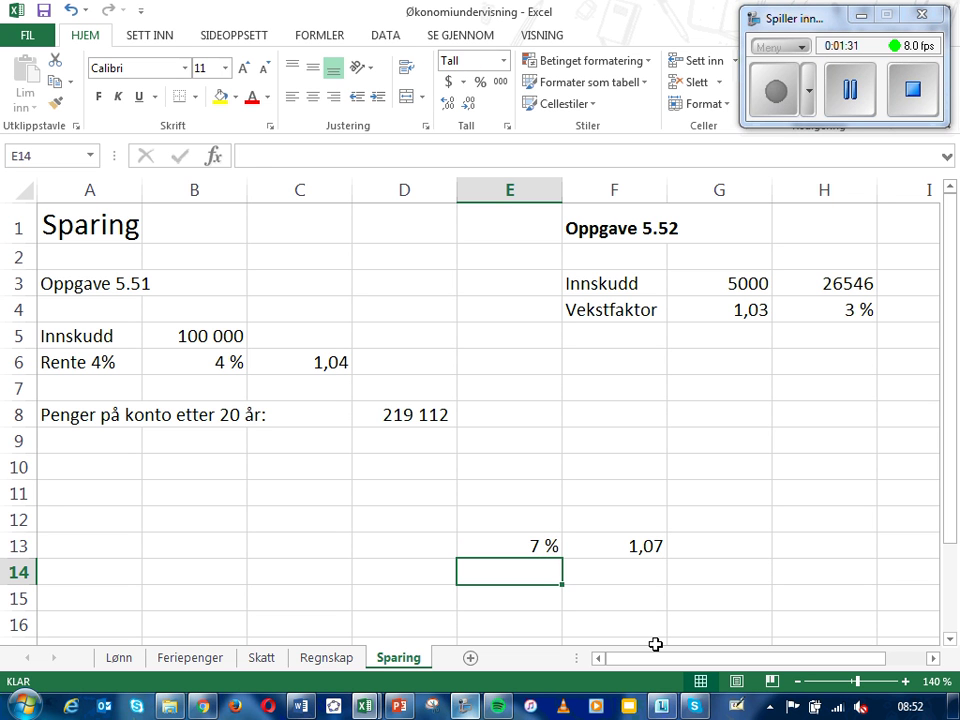
pyautogui.press('Up')
pyautogui.write('11,32')
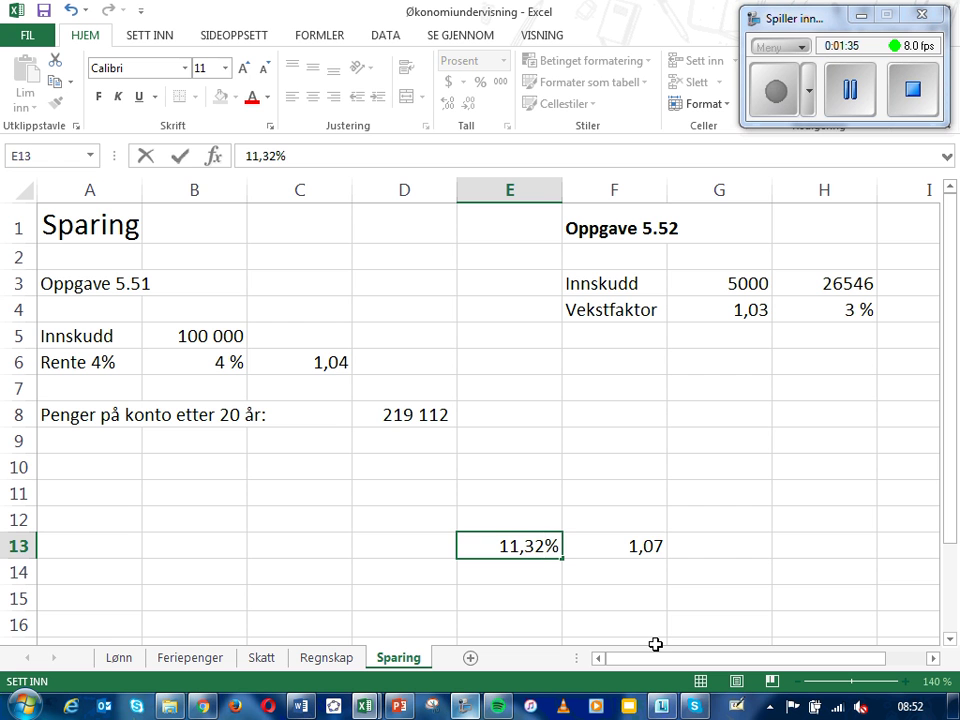
pyautogui.press('Return')
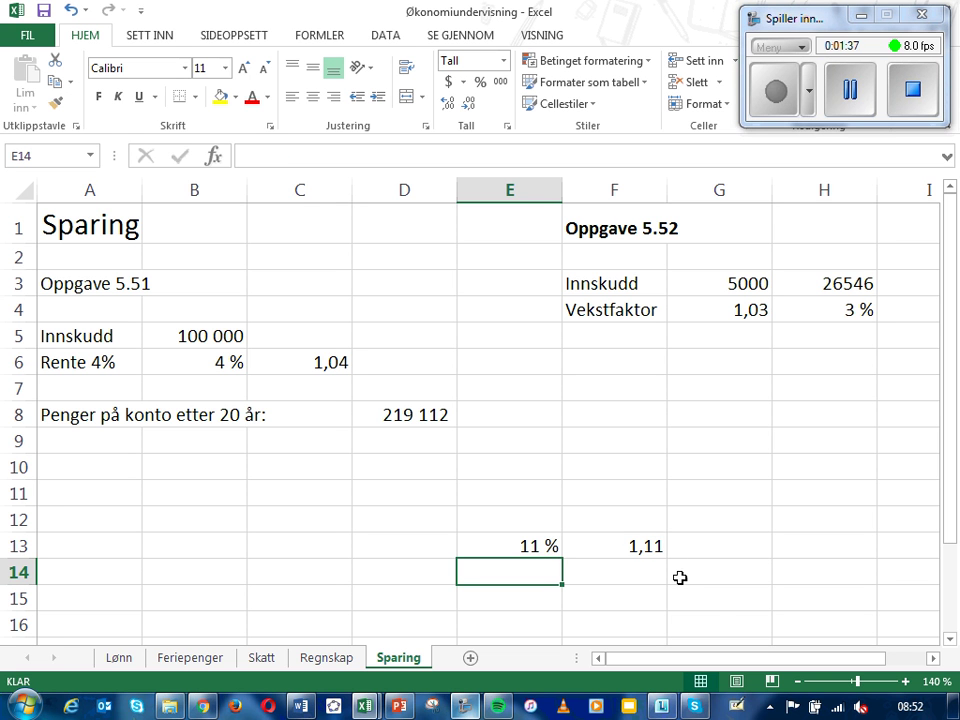
# Show the growth factor in F13 with four decimals and the percentage in E13 with two decimals.
pyautogui.click(649, 546)
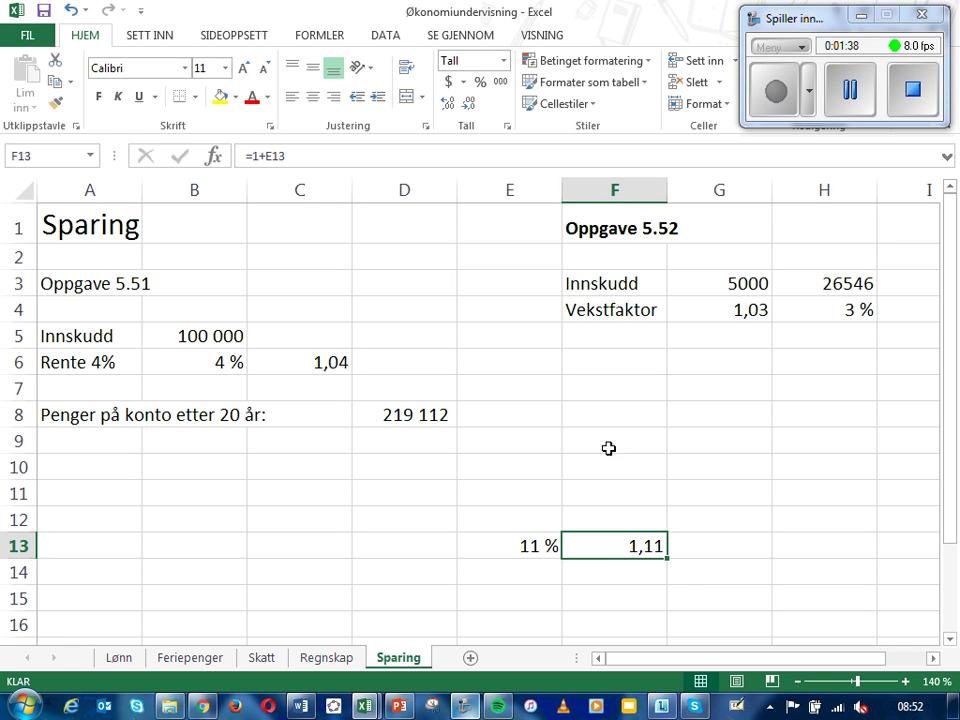
pyautogui.click(448, 103)
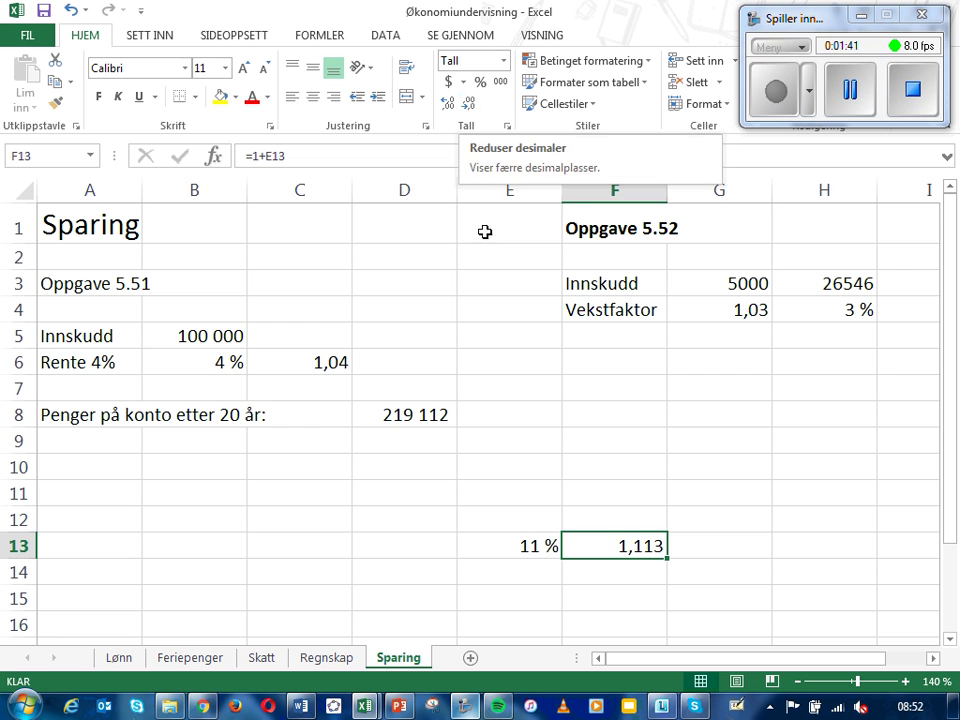
pyautogui.click(525, 549)
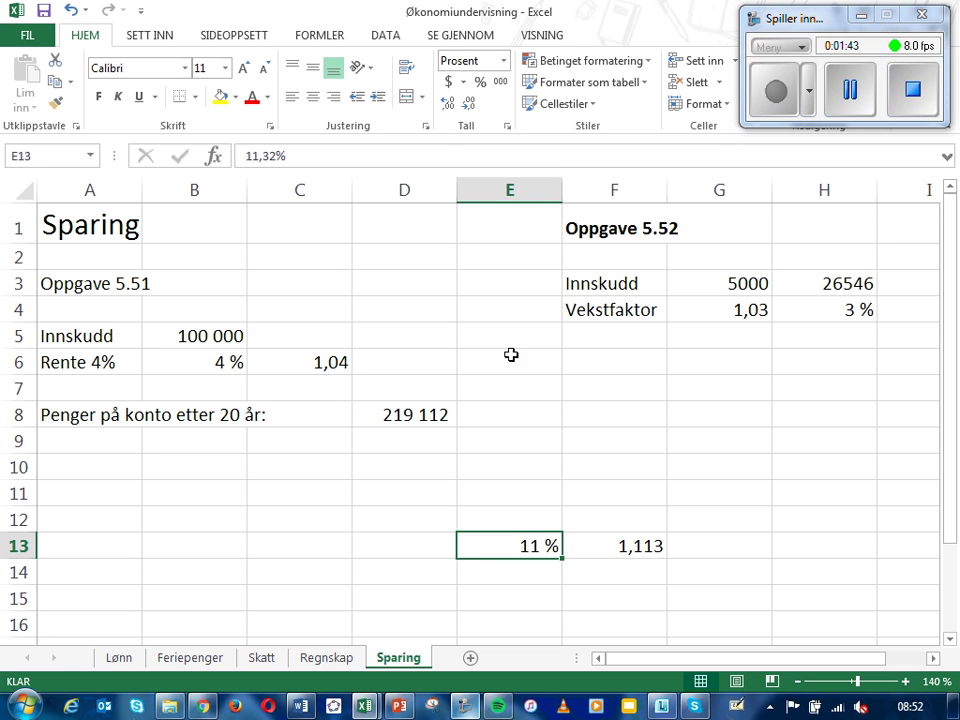
pyautogui.click(448, 103)
pyautogui.click(448, 103)
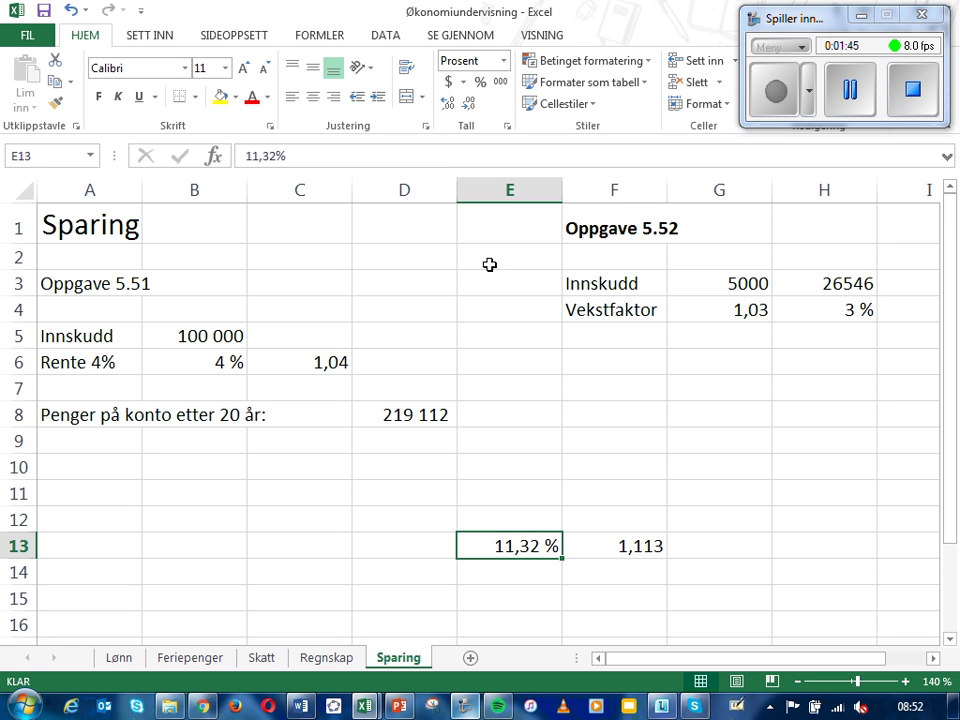
pyautogui.click(621, 546)
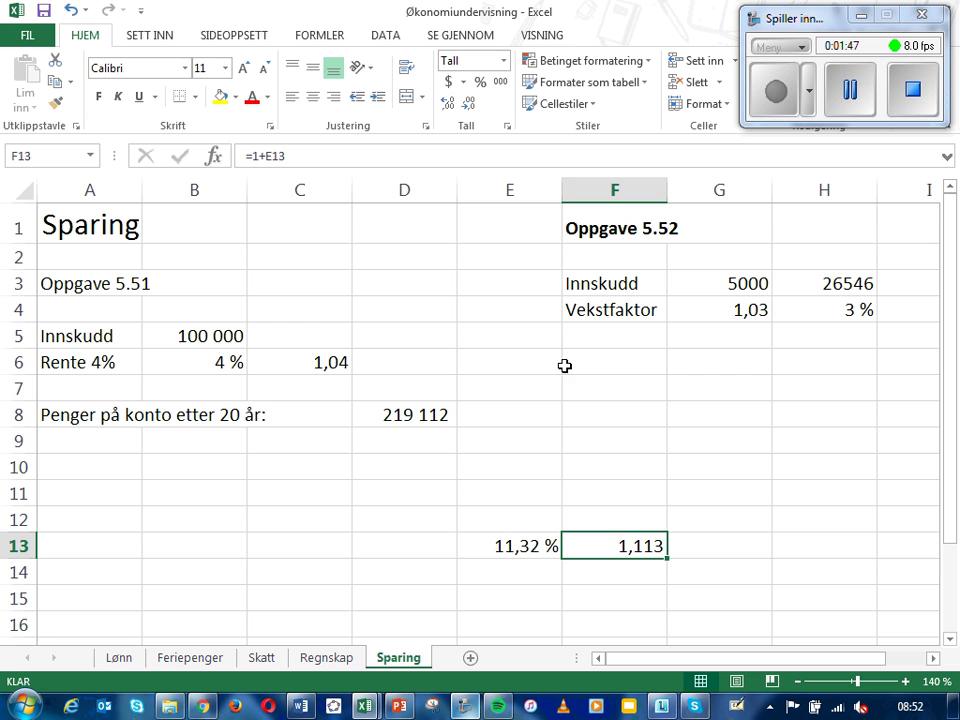
pyautogui.click(448, 103)
# Change the rate in cell E13 to 55%.
pyautogui.click(502, 546)
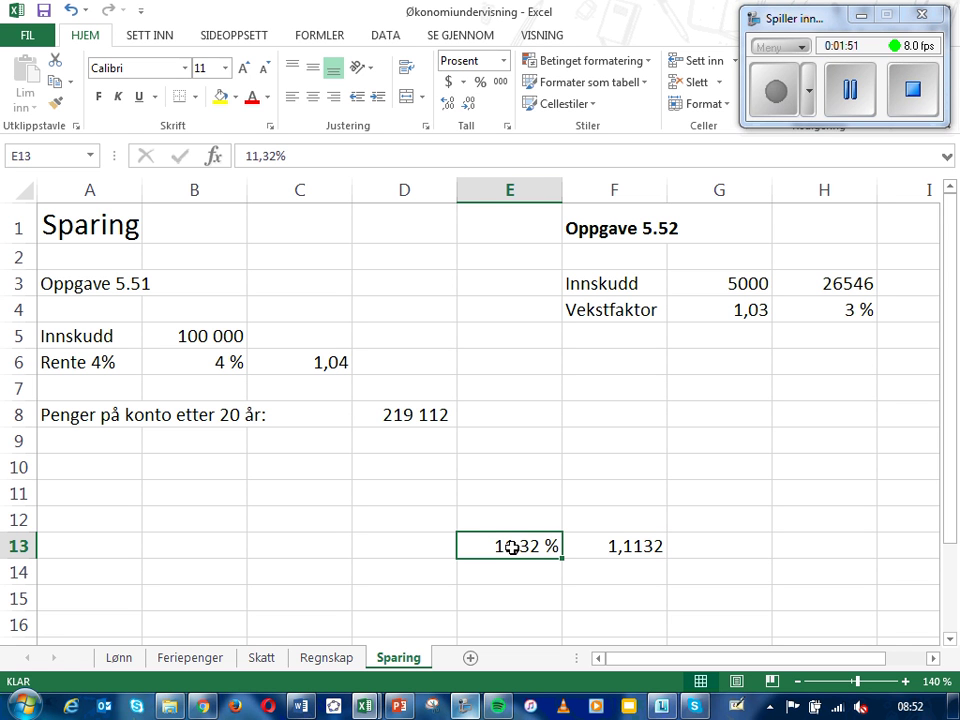
pyautogui.write('55')
pyautogui.press('Return')
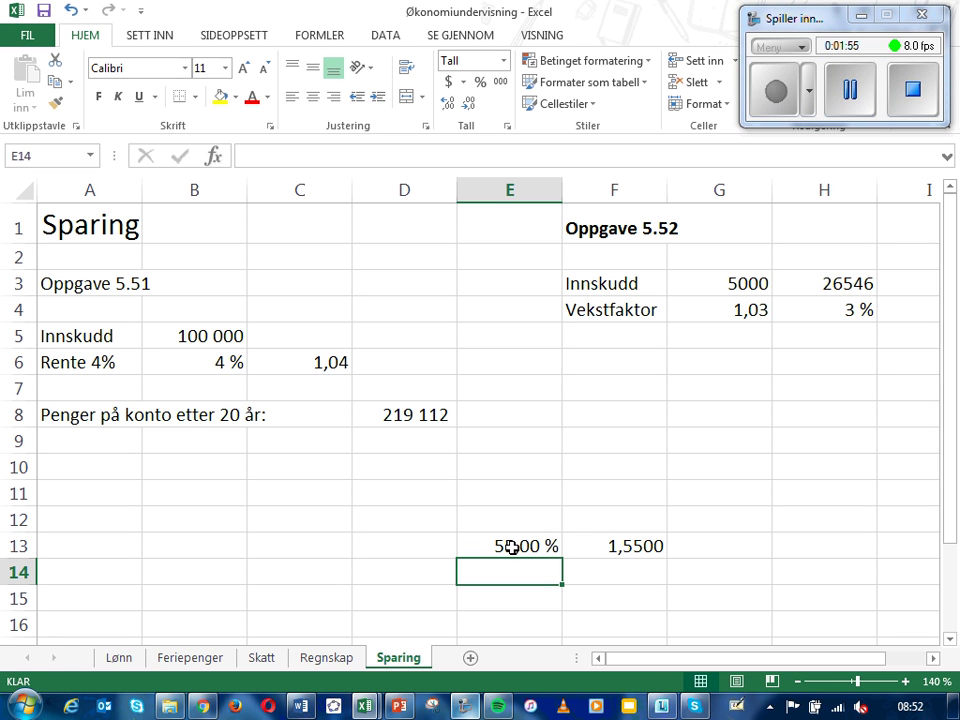
# Clear the contents of the test cells E13:F13 and set their number format to Tall.
pyautogui.moveTo(523, 549); pyautogui.dragTo(607, 555)
pyautogui.press('Delete')
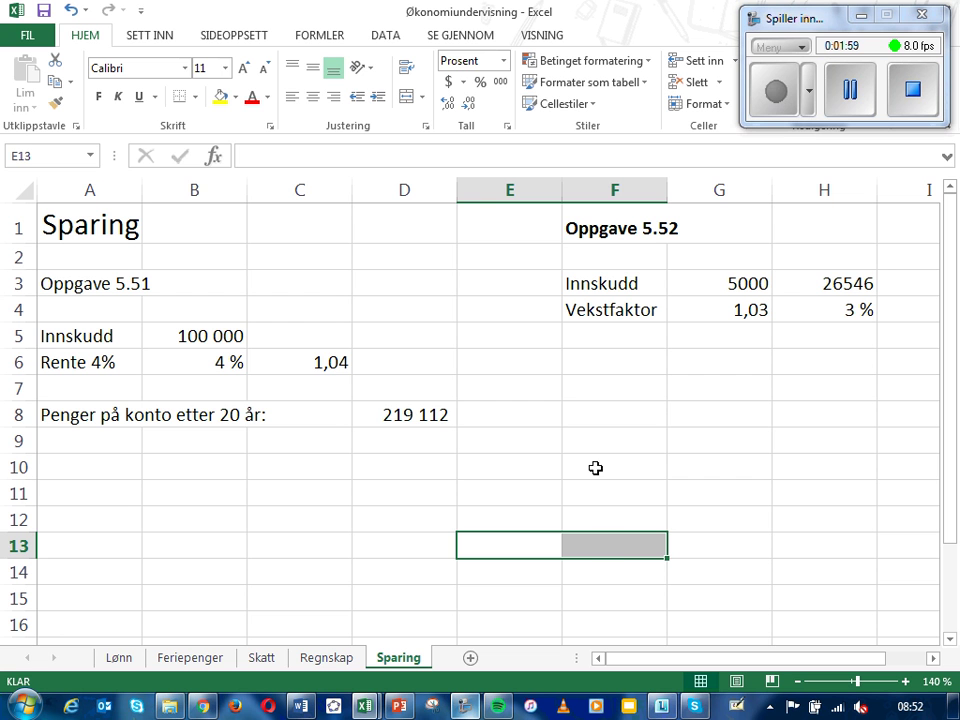
pyautogui.click(504, 62)
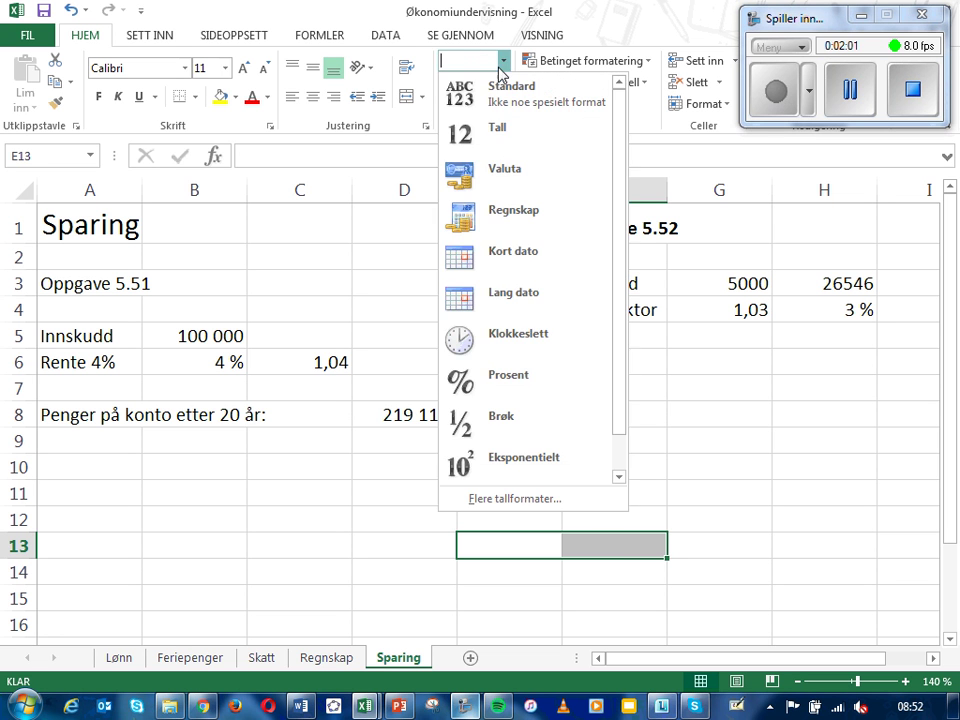
pyautogui.click(484, 139)
# Label cell F6 "1.år" and calculate the first year's balance in G6 with the formula =G3*G4.
pyautogui.click(617, 334)
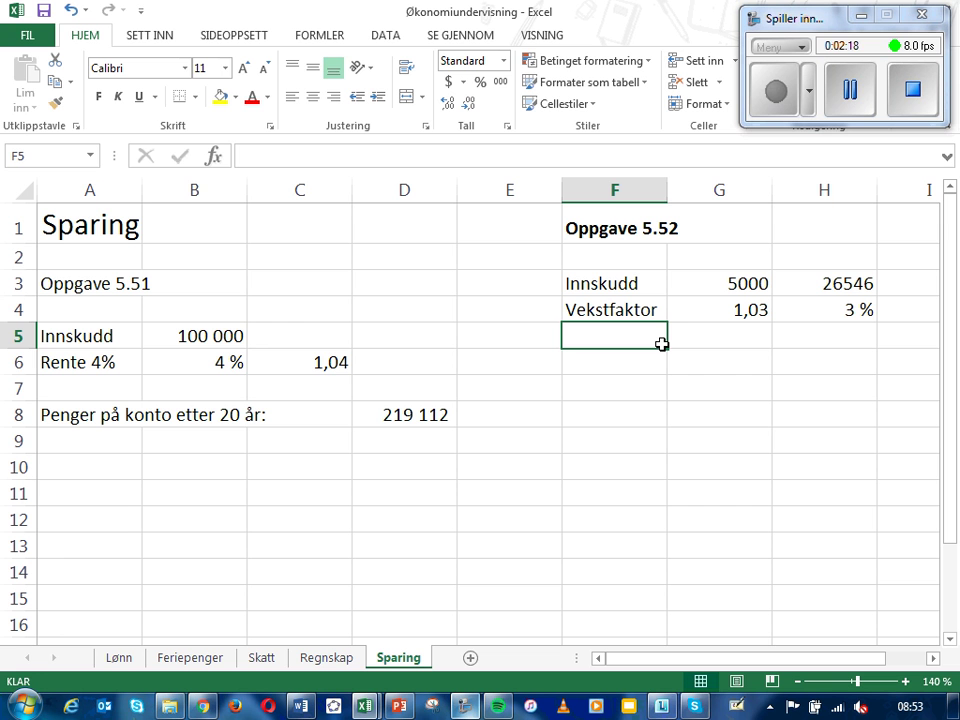
pyautogui.click(640, 366)
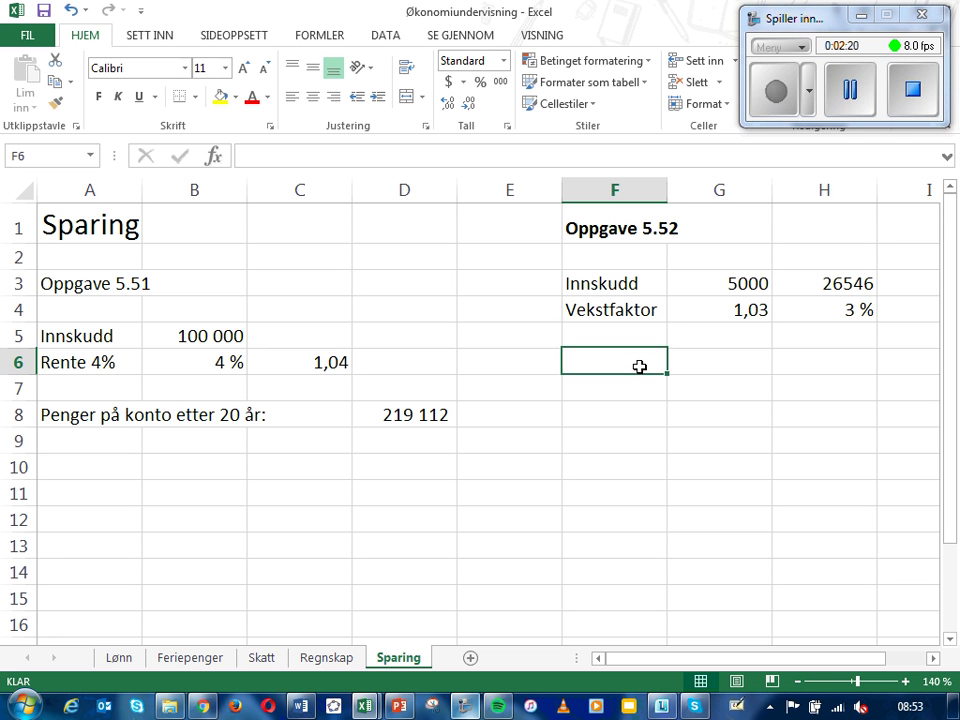
pyautogui.write('1.år')
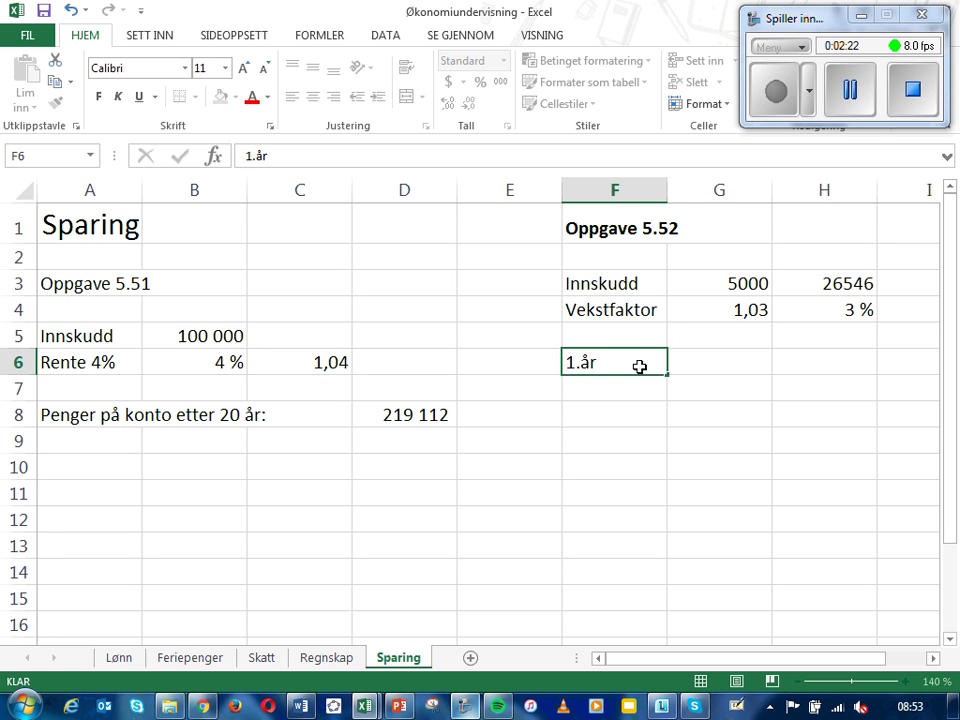
pyautogui.press('Tab')
pyautogui.write('=')
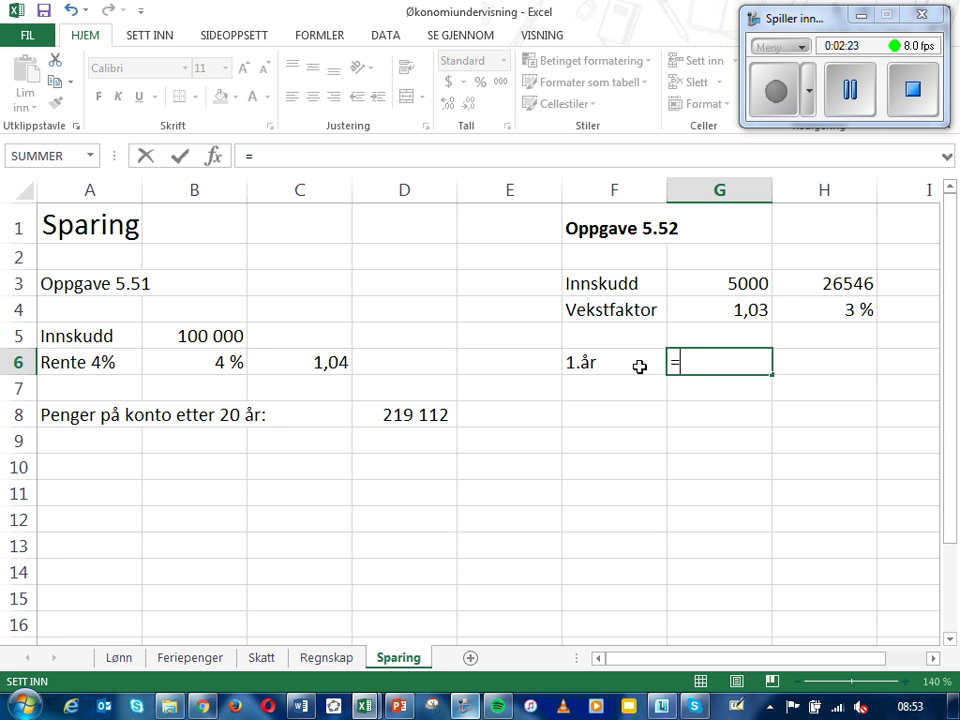
pyautogui.click(700, 288)
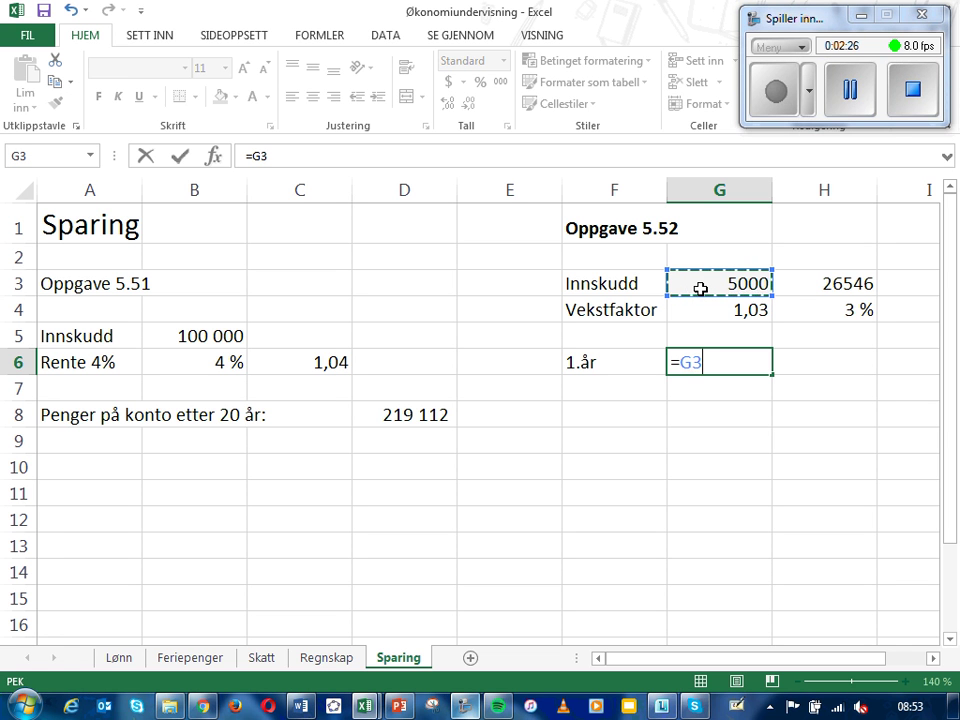
pyautogui.write('*')
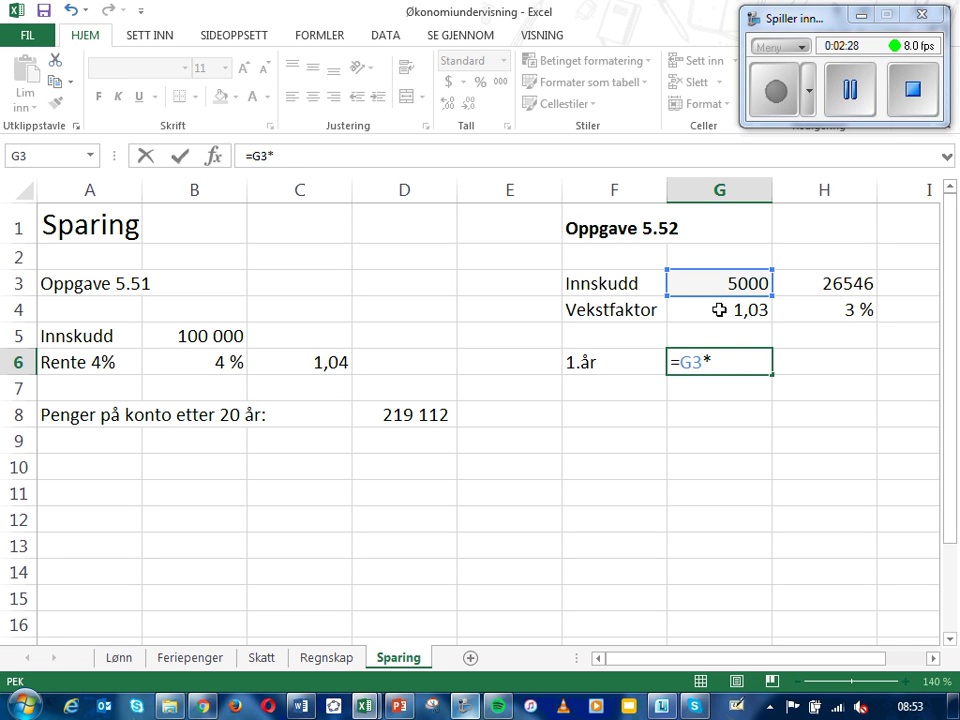
pyautogui.click(719, 310)
pyautogui.press('Return')
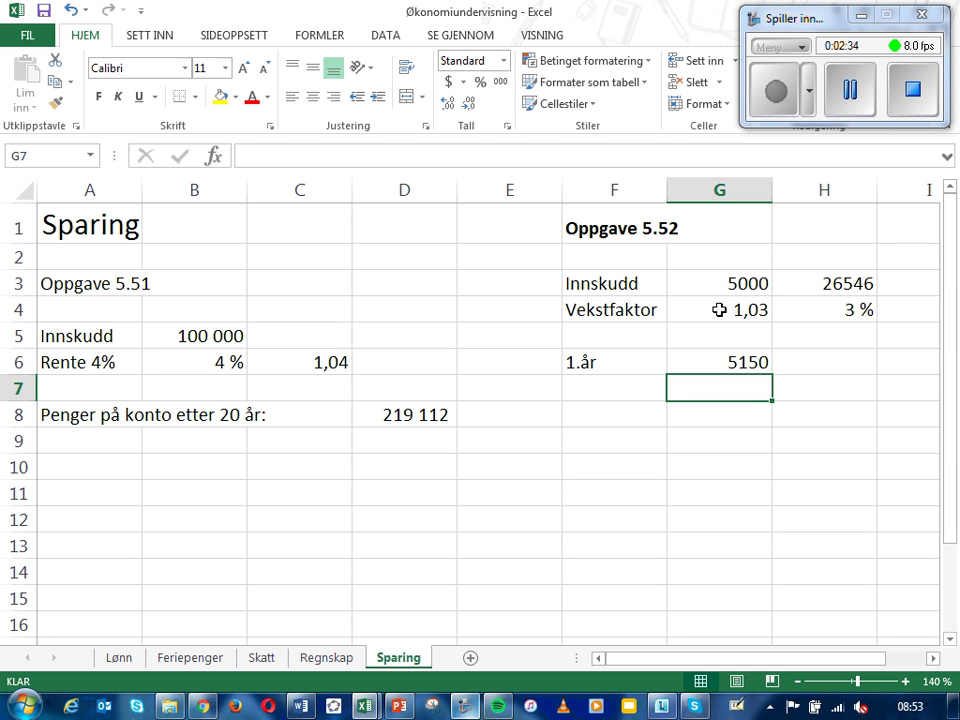
# Add the yearly deposit to the first year's balance in cell G7 with the formula =G3+G6.
pyautogui.press('Left')
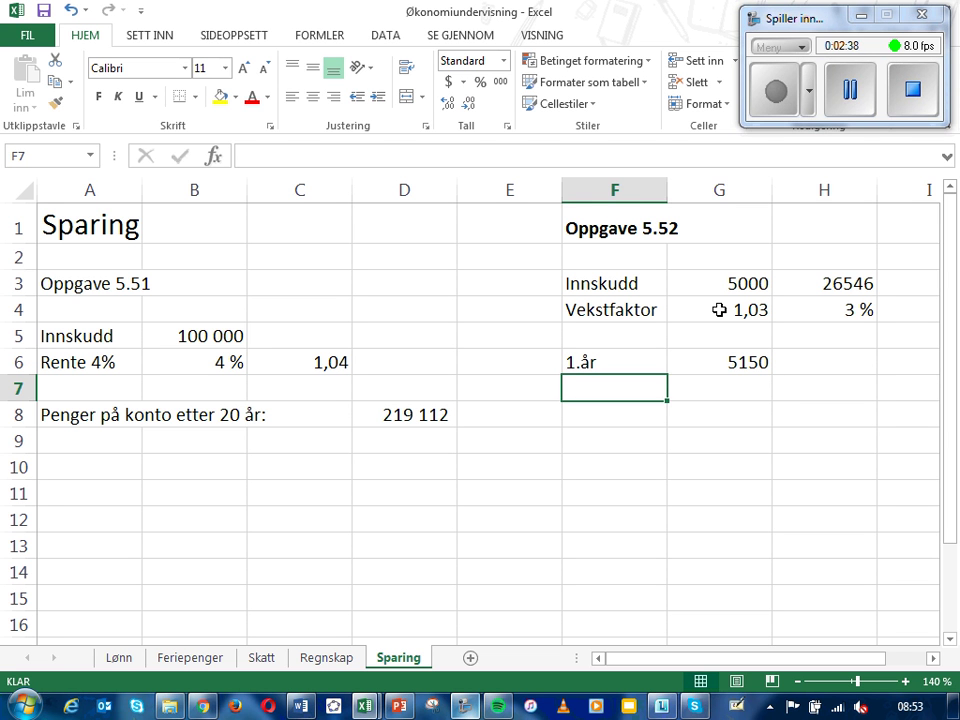
pyautogui.press('Right')
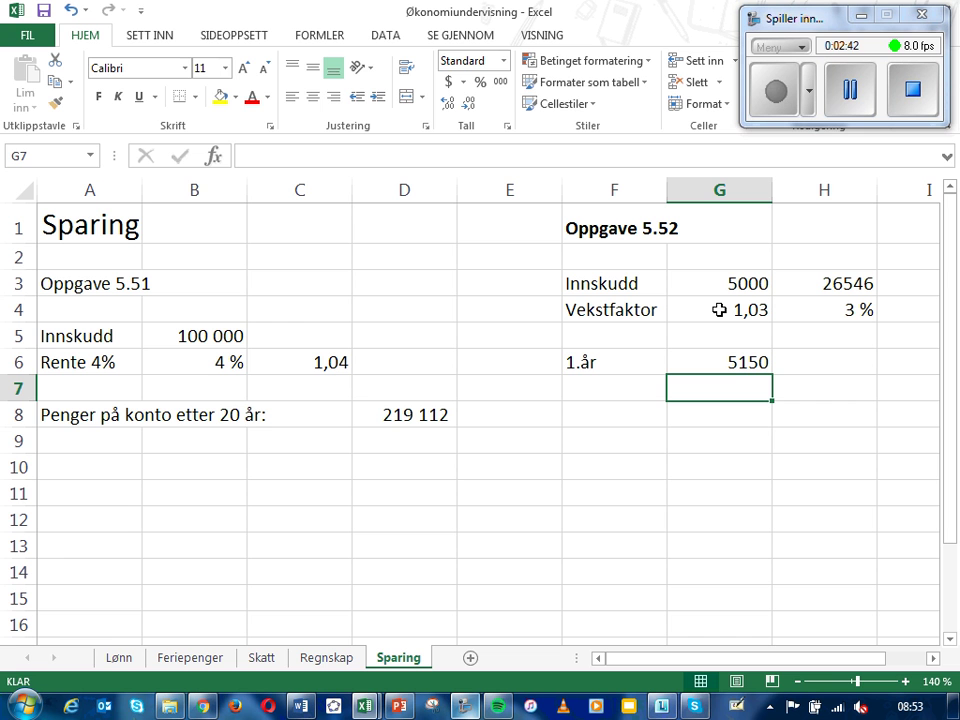
pyautogui.write('=')
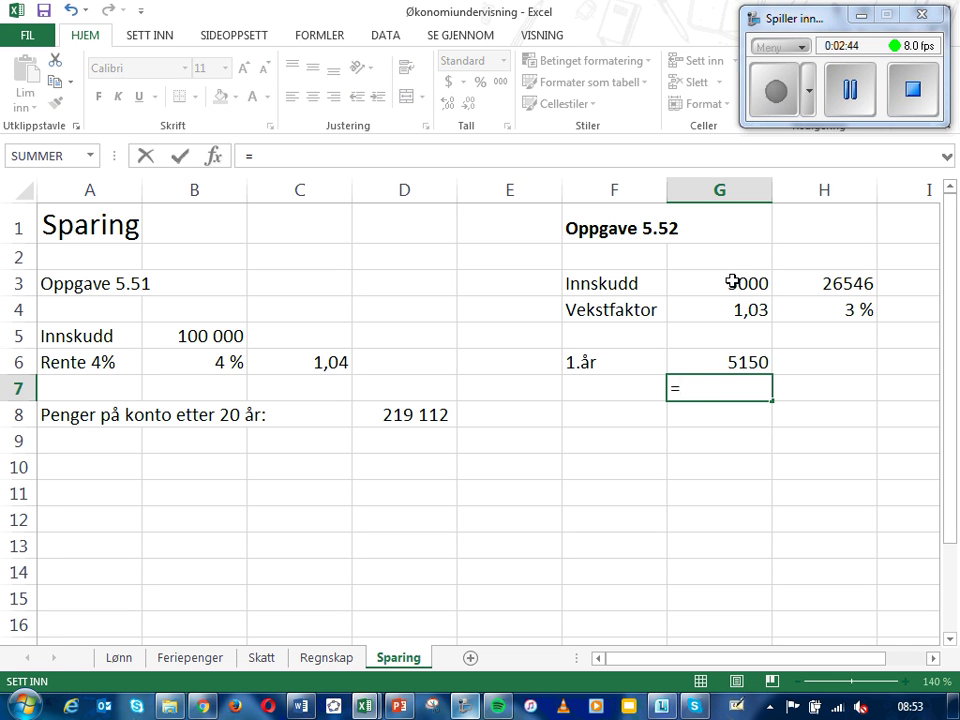
pyautogui.click(733, 281)
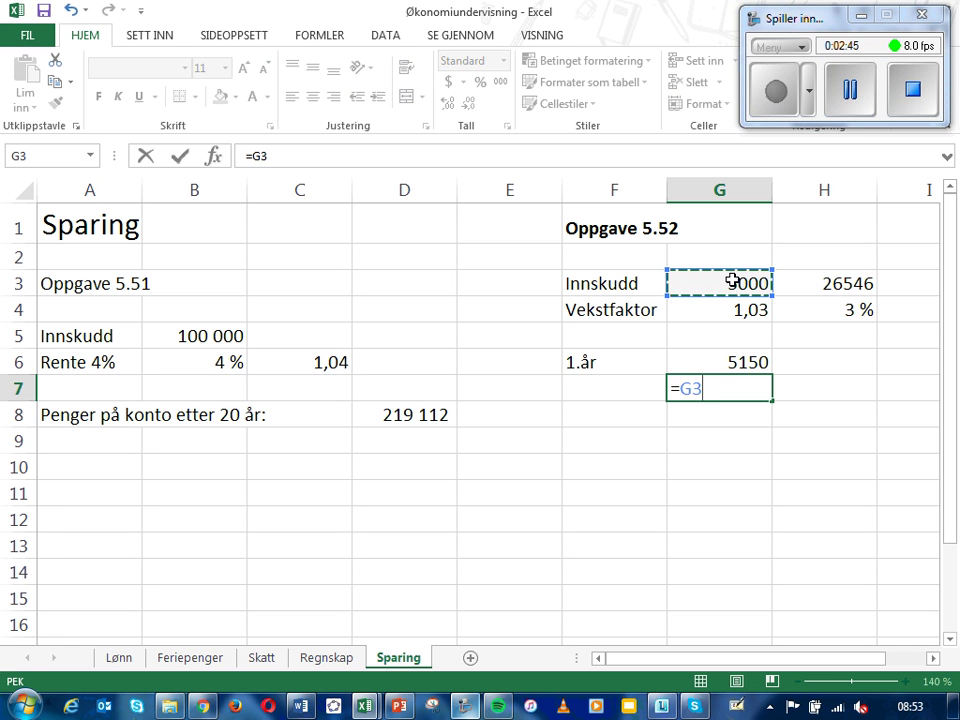
pyautogui.write('+')
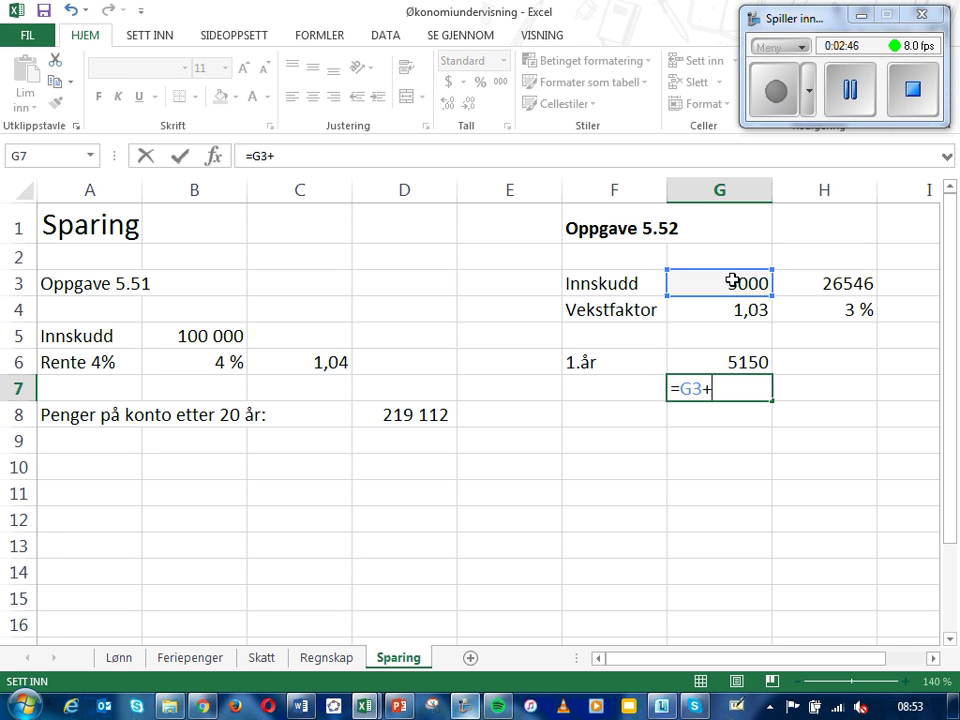
pyautogui.click(733, 361)
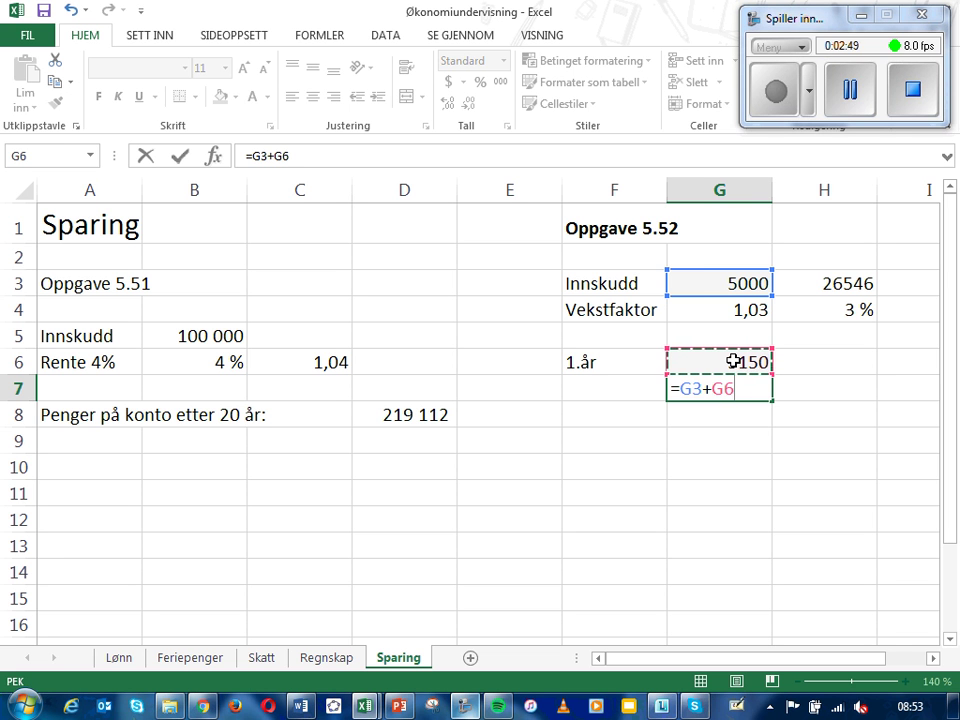
pyautogui.press('Return')
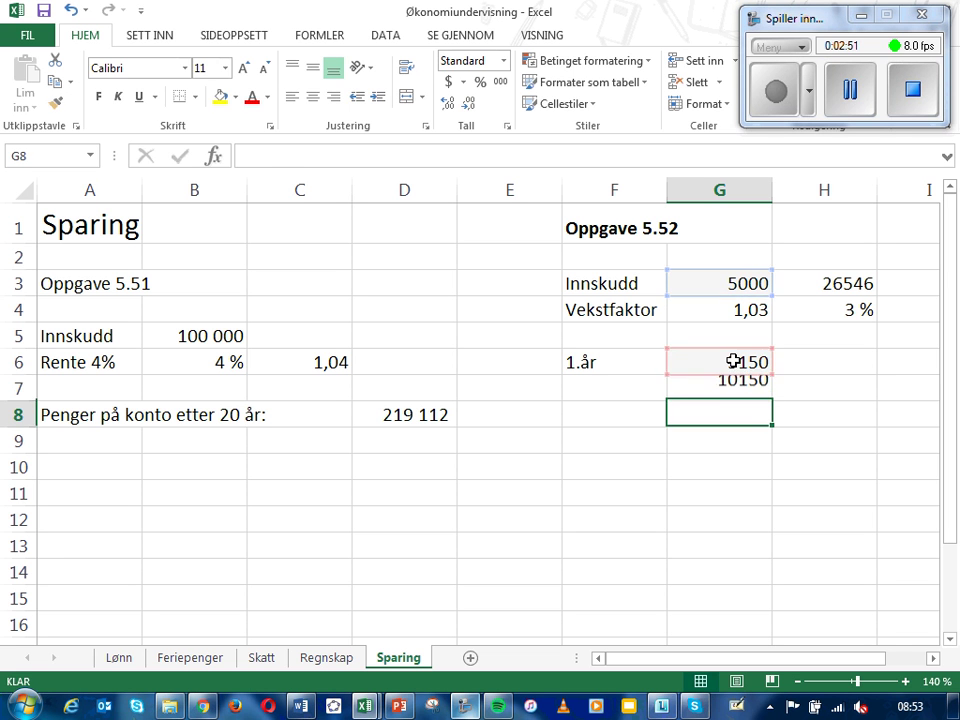
pyautogui.press('Up')
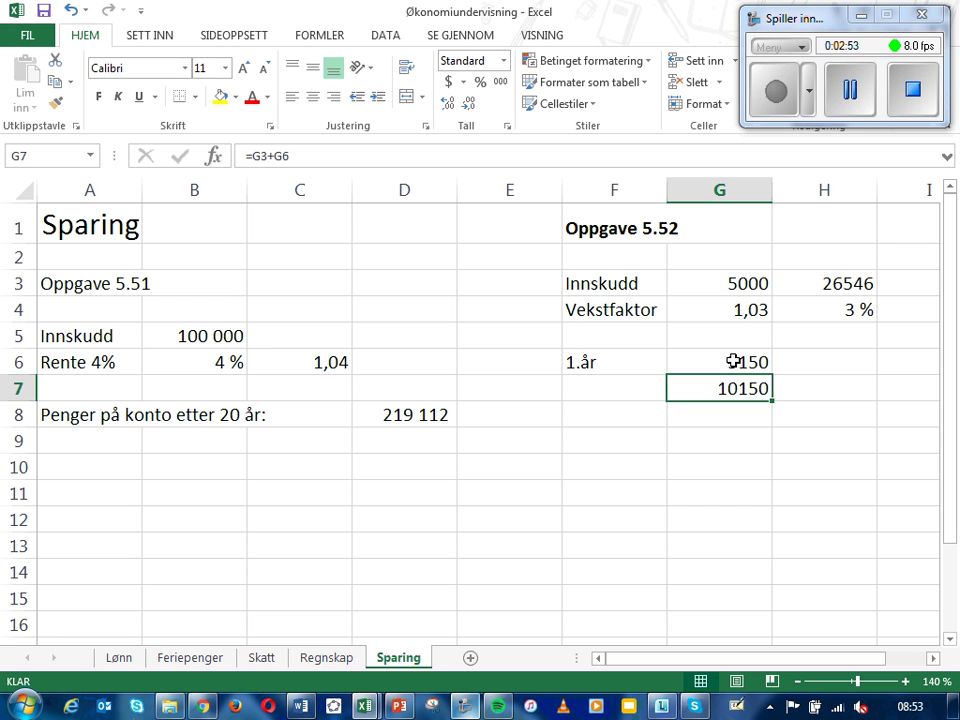
pyautogui.press('Down')
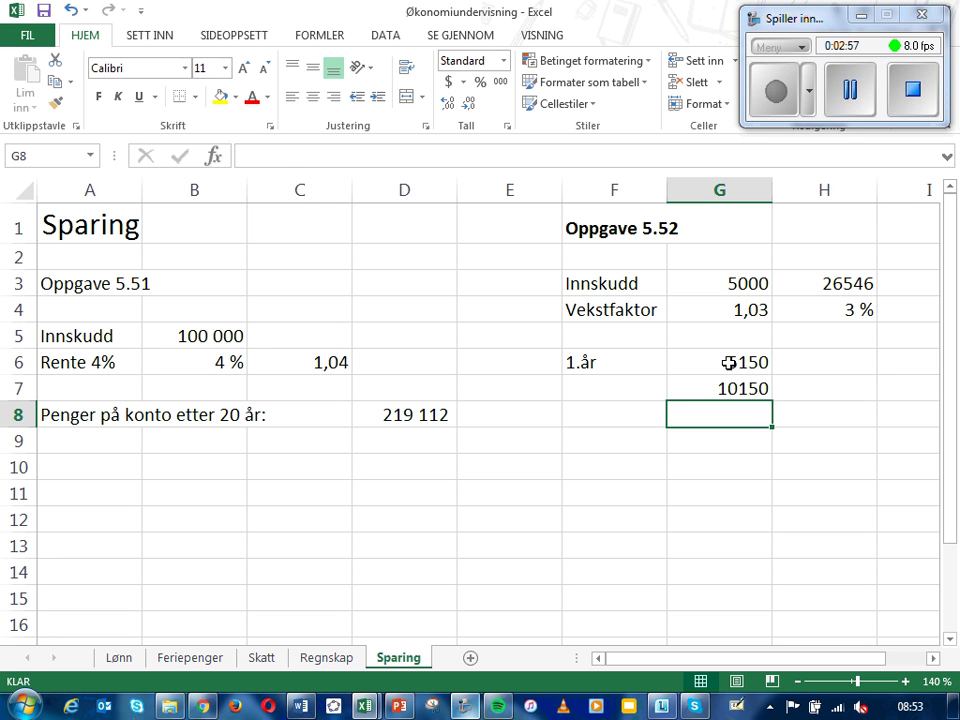
pyautogui.click(729, 362)
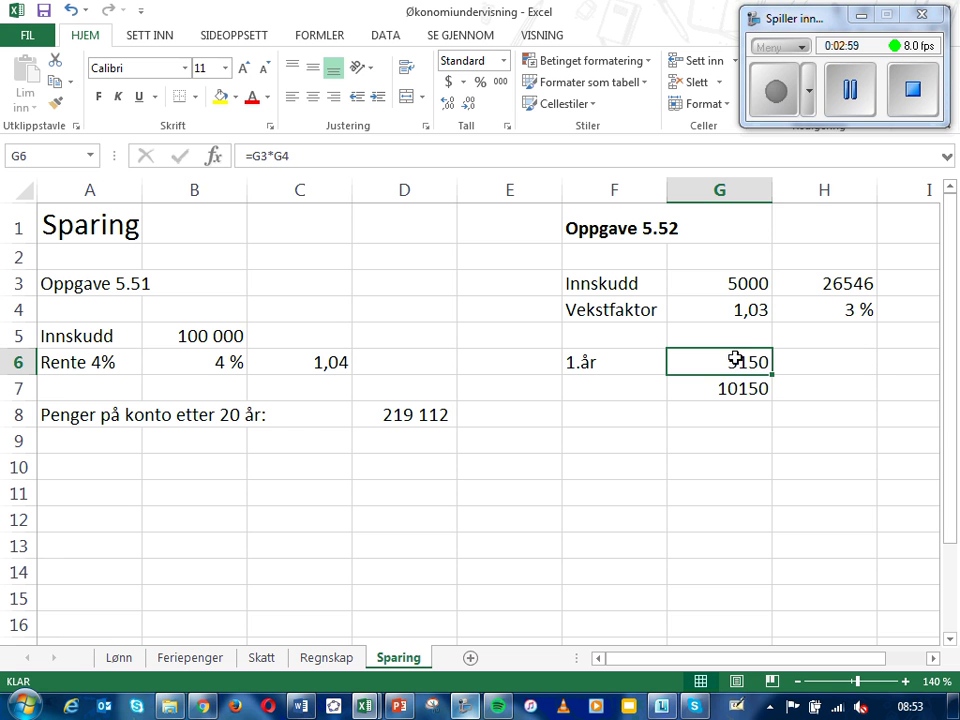
pyautogui.click(738, 386)
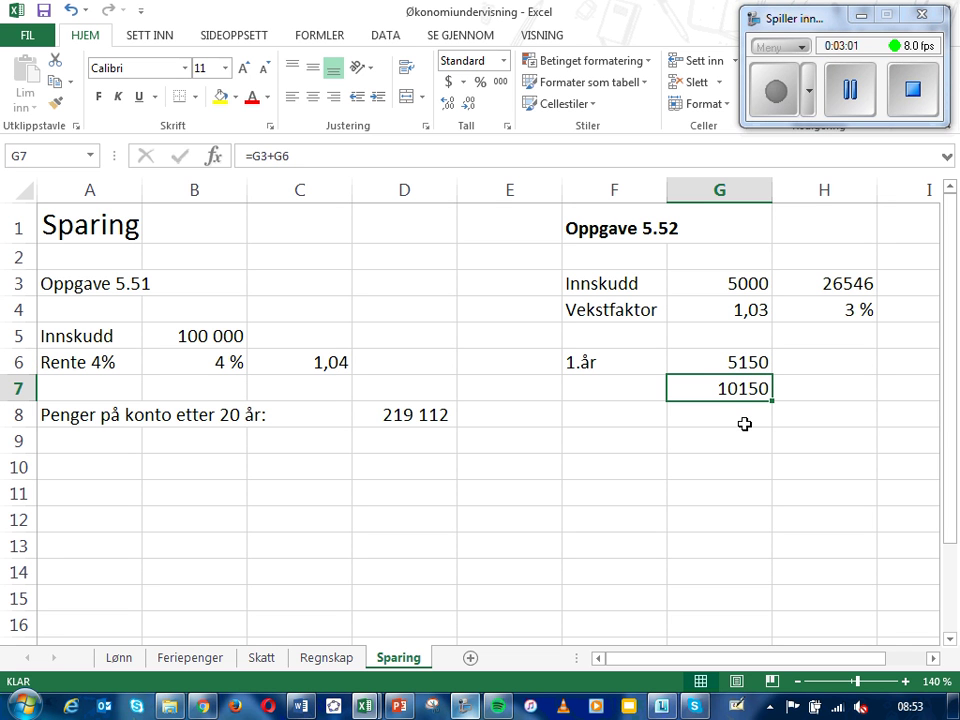
# Label cell F8 "2 år" and calculate the second year's balance in G8 with the formula =G7*G4.
pyautogui.click(645, 421)
pyautogui.write('2 år')
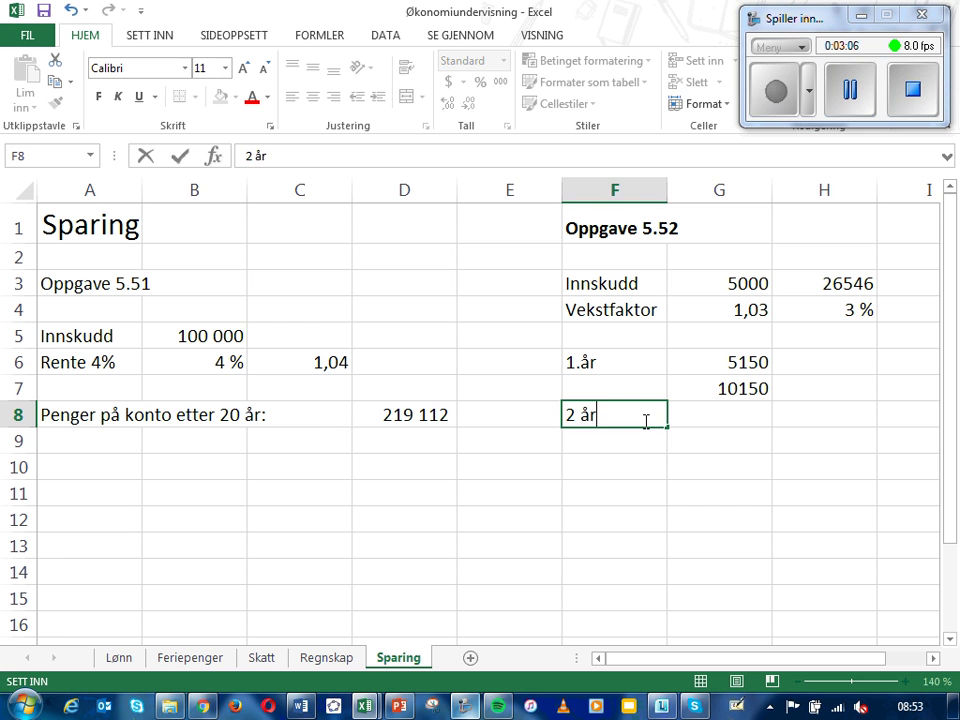
pyautogui.press('Tab')
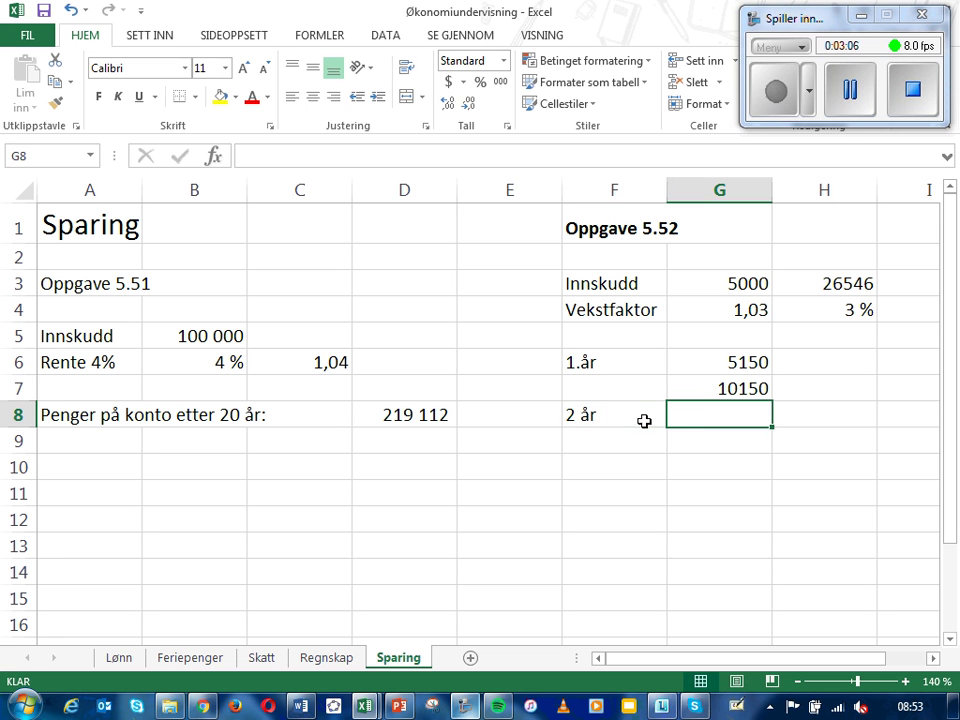
pyautogui.write('=')
pyautogui.click(712, 389)
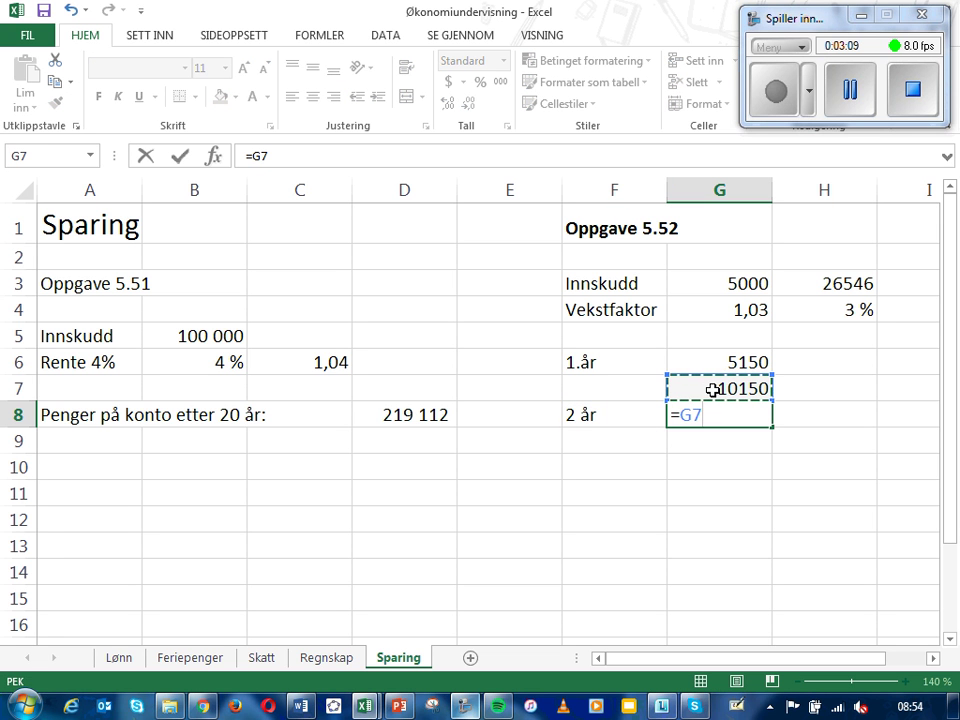
pyautogui.write('*')
pyautogui.click(721, 309)
pyautogui.press('Return')
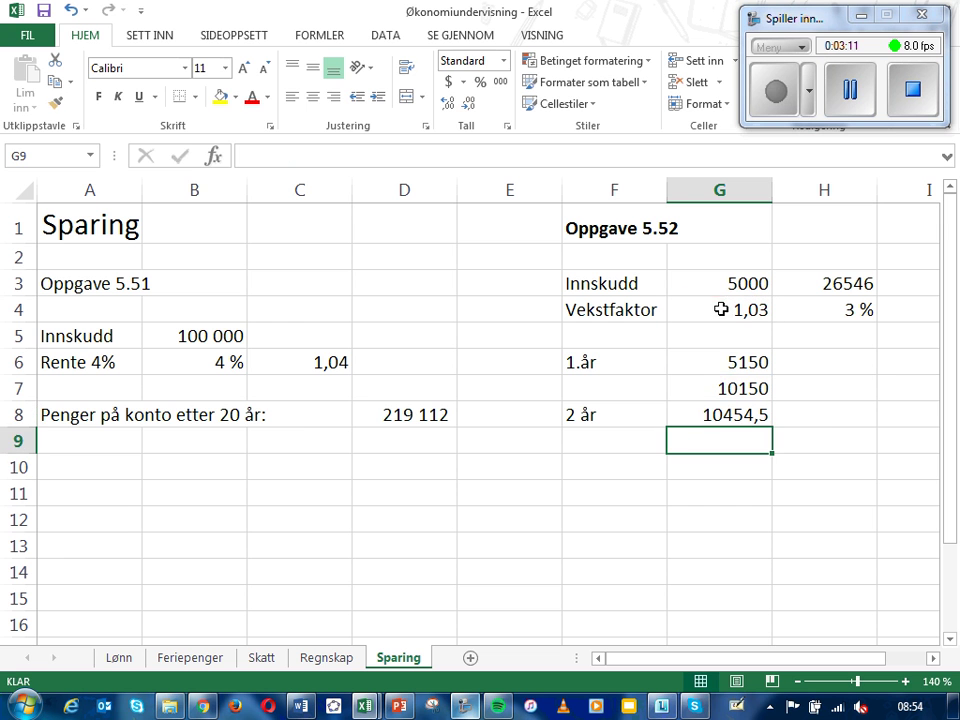
# Change the first-year label in cell F6 to "1 år".
pyautogui.click(591, 362)
pyautogui.doubleClick(583, 361)
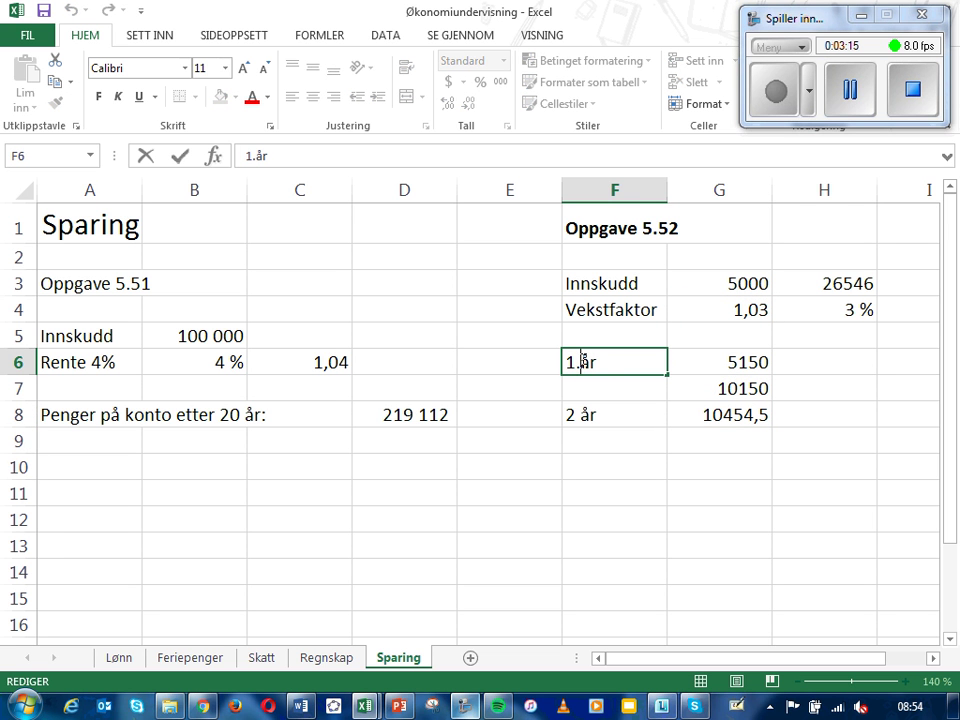
pyautogui.press('BackSpace')
pyautogui.click(748, 370)
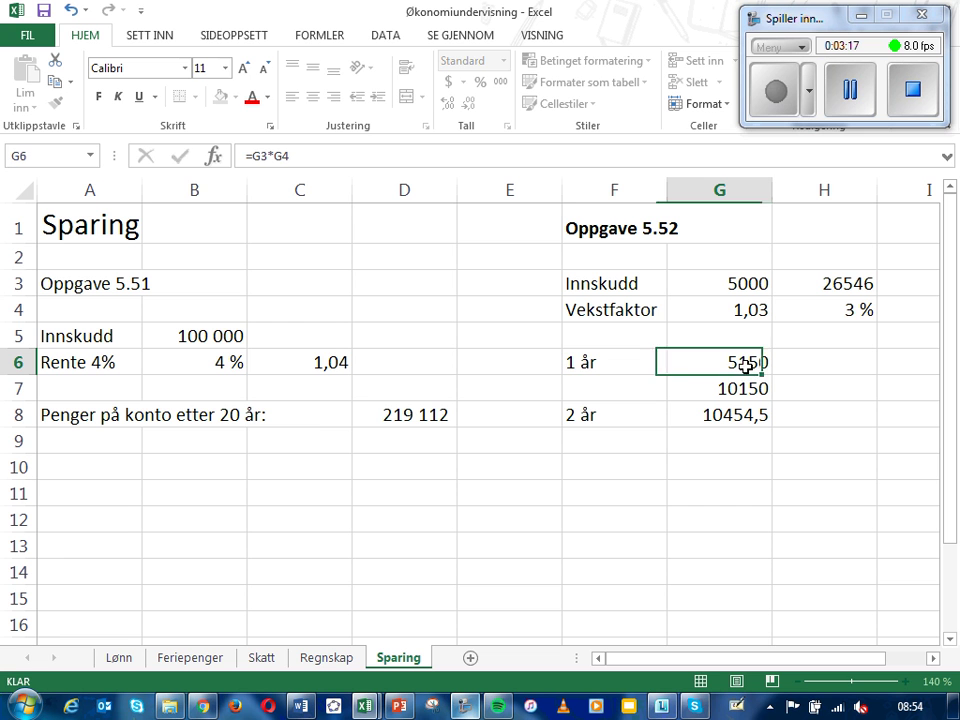
# Examine the formulas in G6 and G7 and the deposit and growth factor cells they refer to.
pyautogui.doubleClick(747, 366)
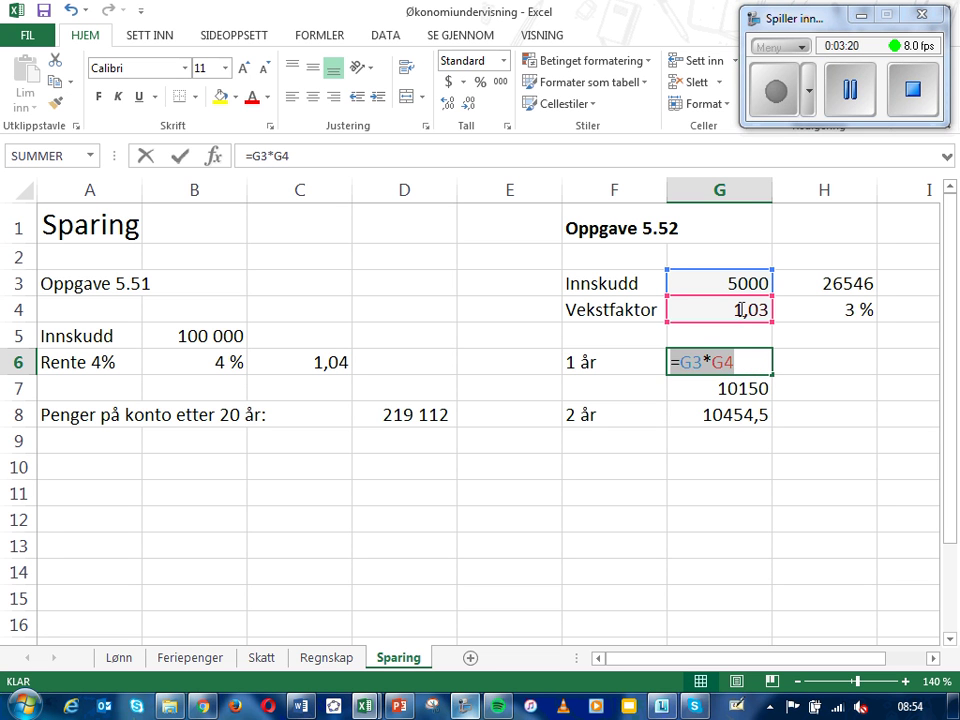
pyautogui.click(796, 360)
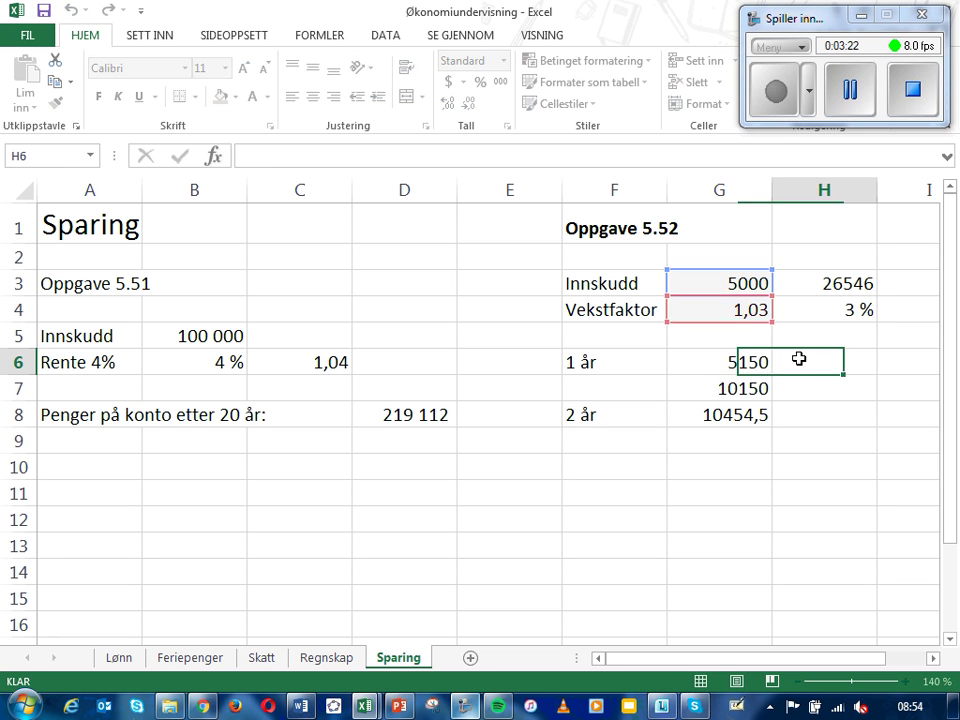
pyautogui.click(738, 361)
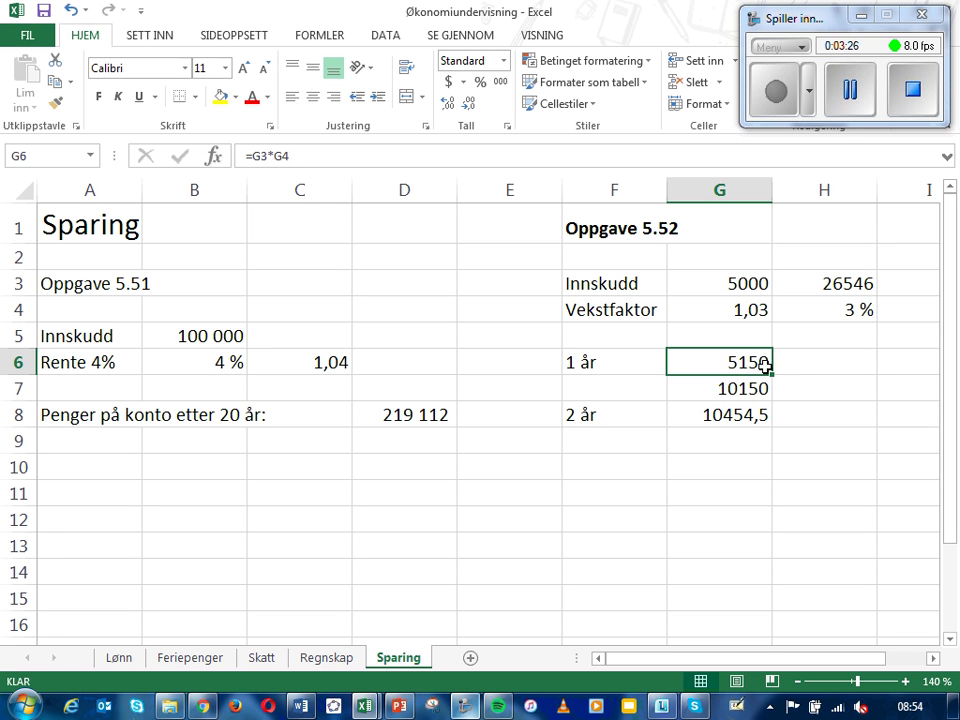
pyautogui.click(742, 390)
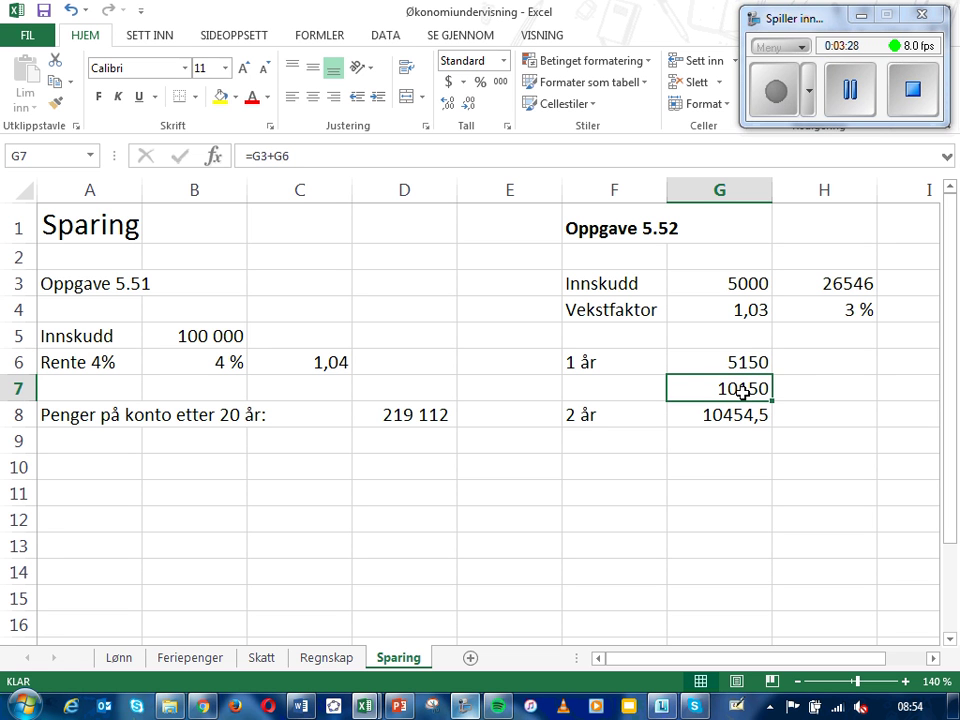
pyautogui.doubleClick(740, 389)
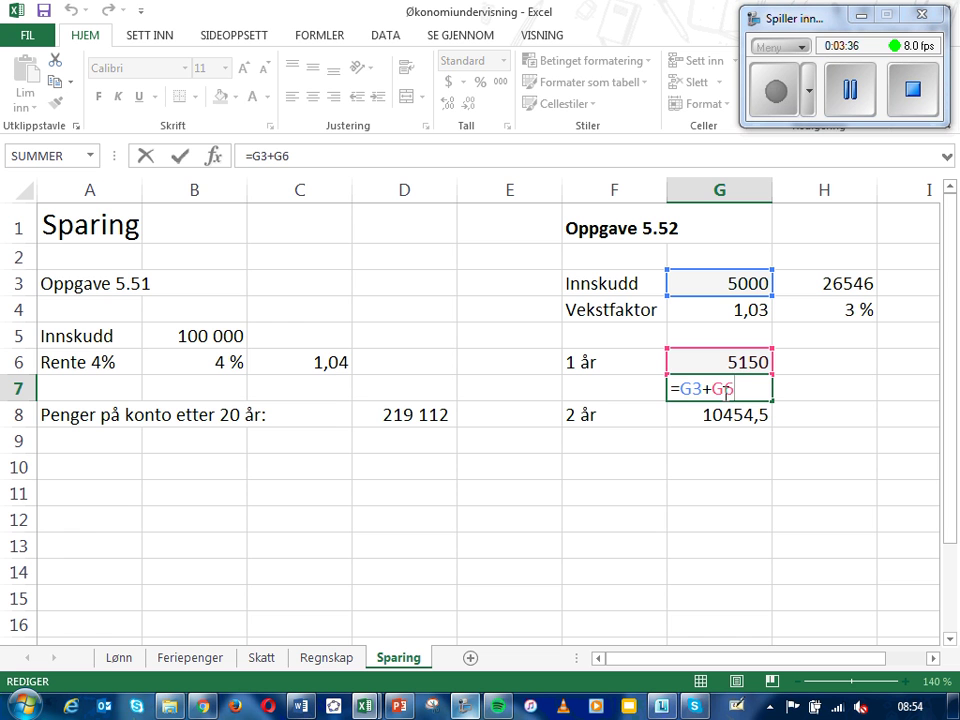
pyautogui.click(738, 362)
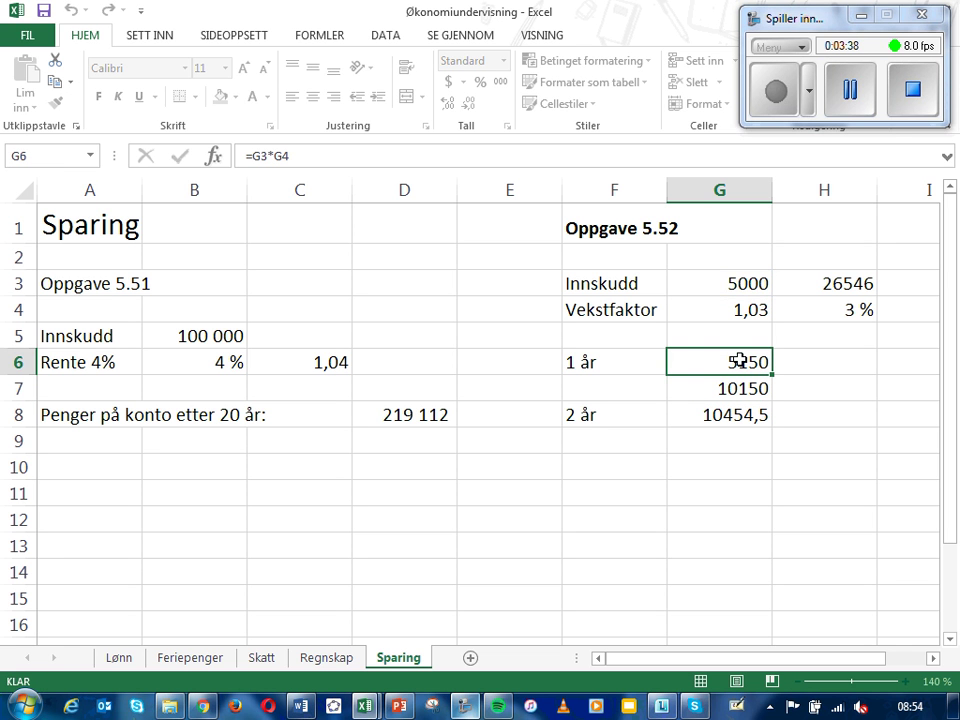
pyautogui.click(735, 280)
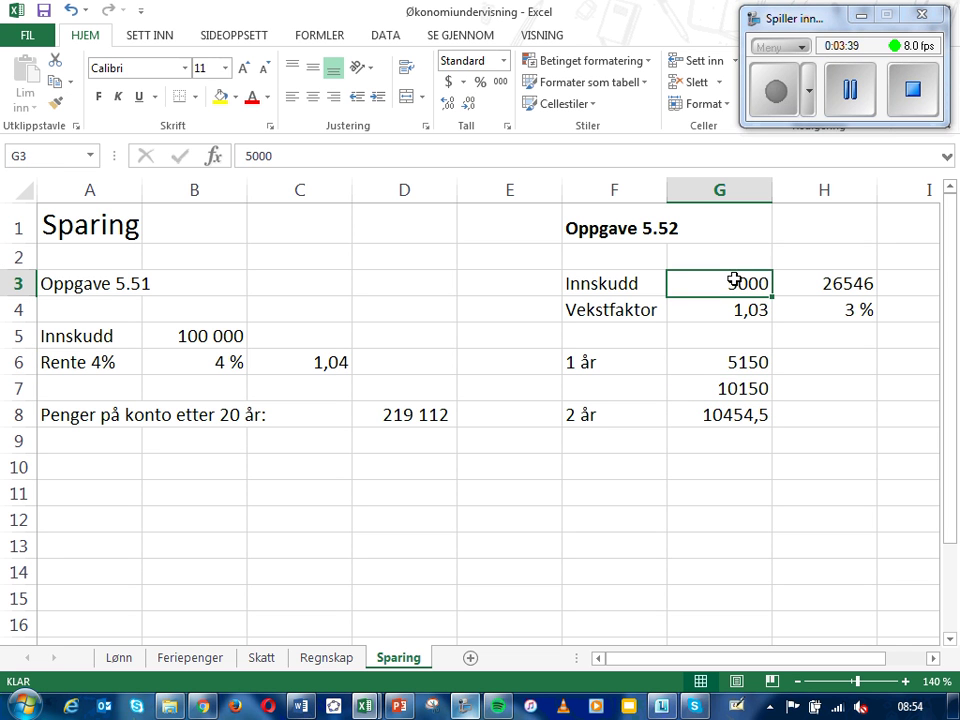
pyautogui.click(729, 388)
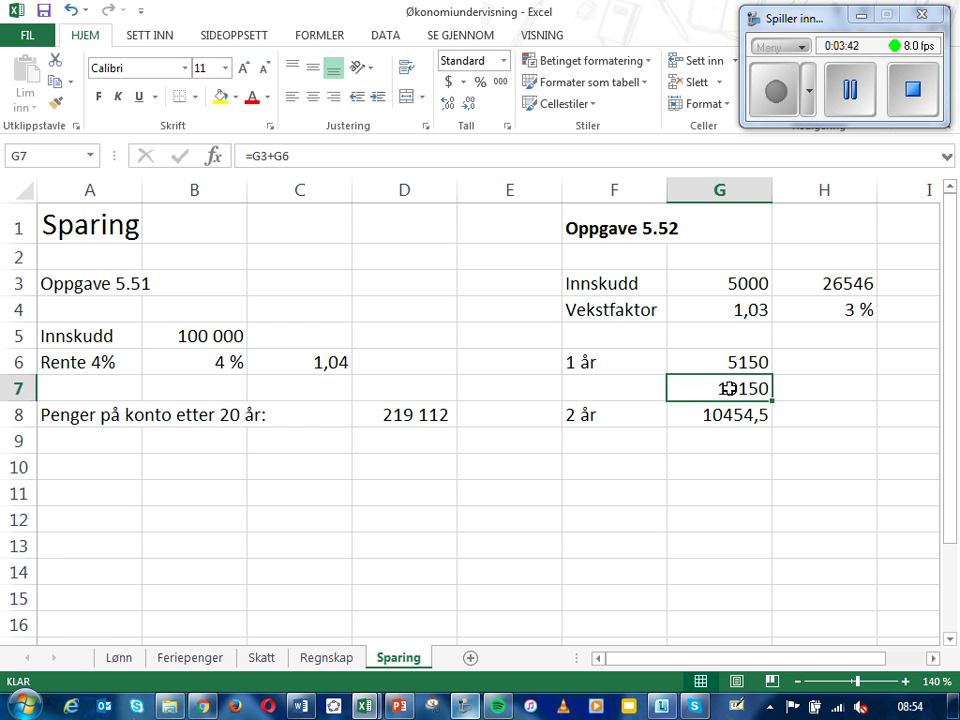
# Examine the second-year formula in G8 and the cells it refers to.
pyautogui.click(730, 413)
pyautogui.write('=G7*G4')
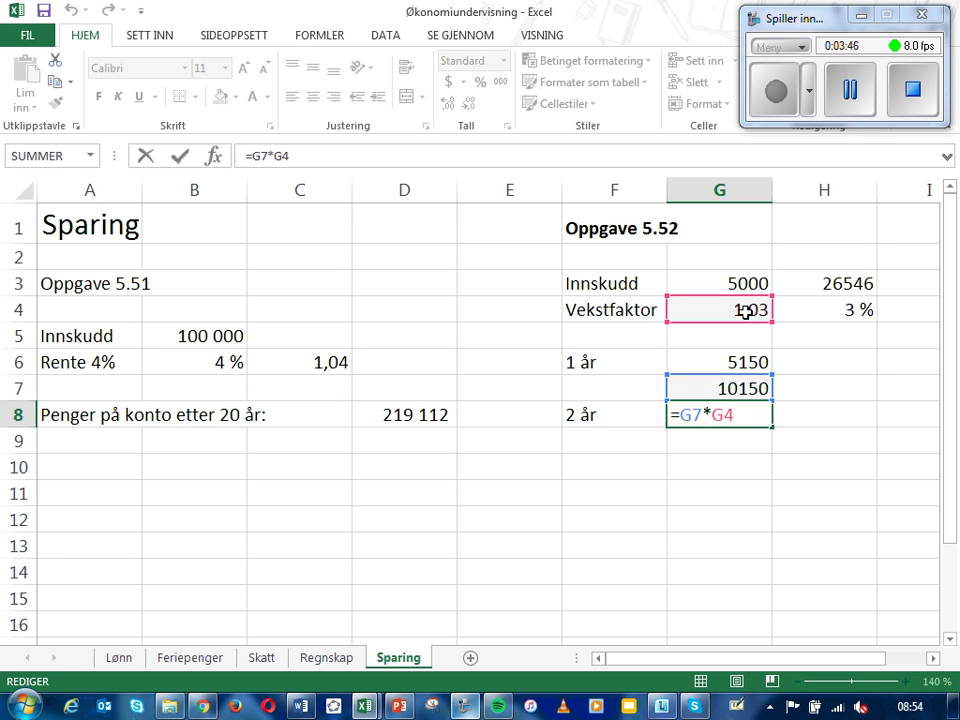
pyautogui.hotkey('ctrl', 'Return')
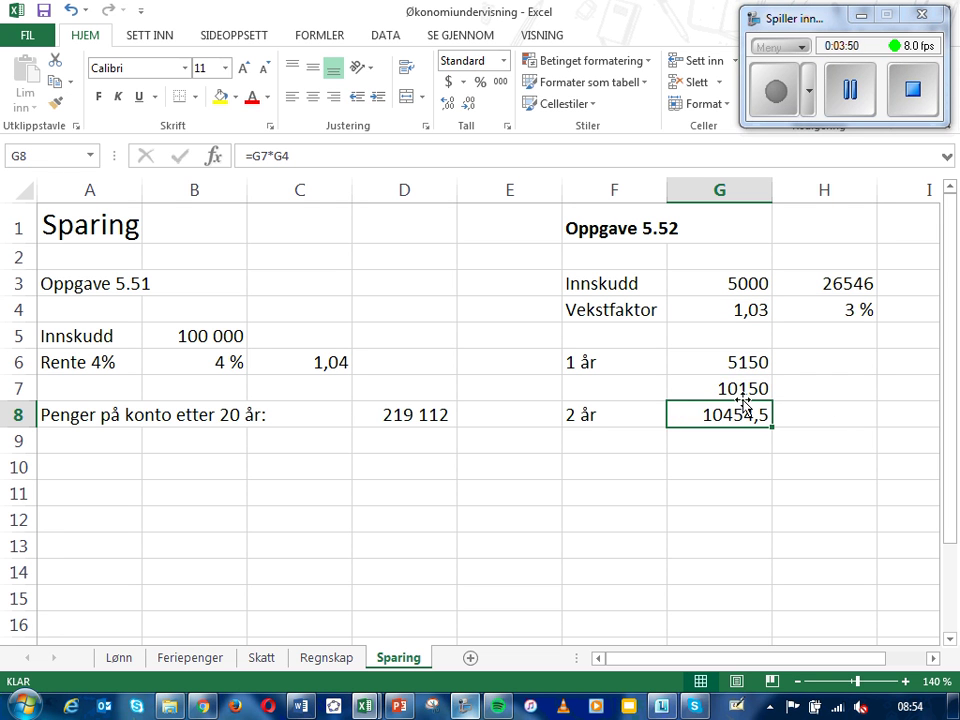
pyautogui.click(741, 403)
pyautogui.click(741, 418)
pyautogui.doubleClick(741, 415)
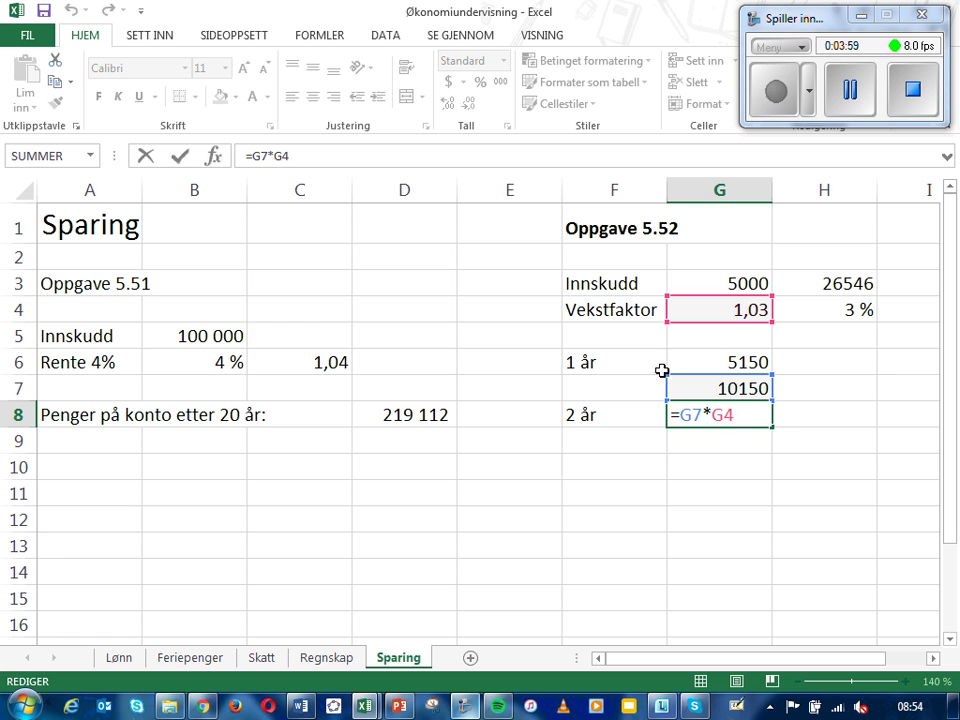
# Add the next yearly deposit to the second-year balance in G9 with the formula =G8+G3.
pyautogui.click(697, 440)
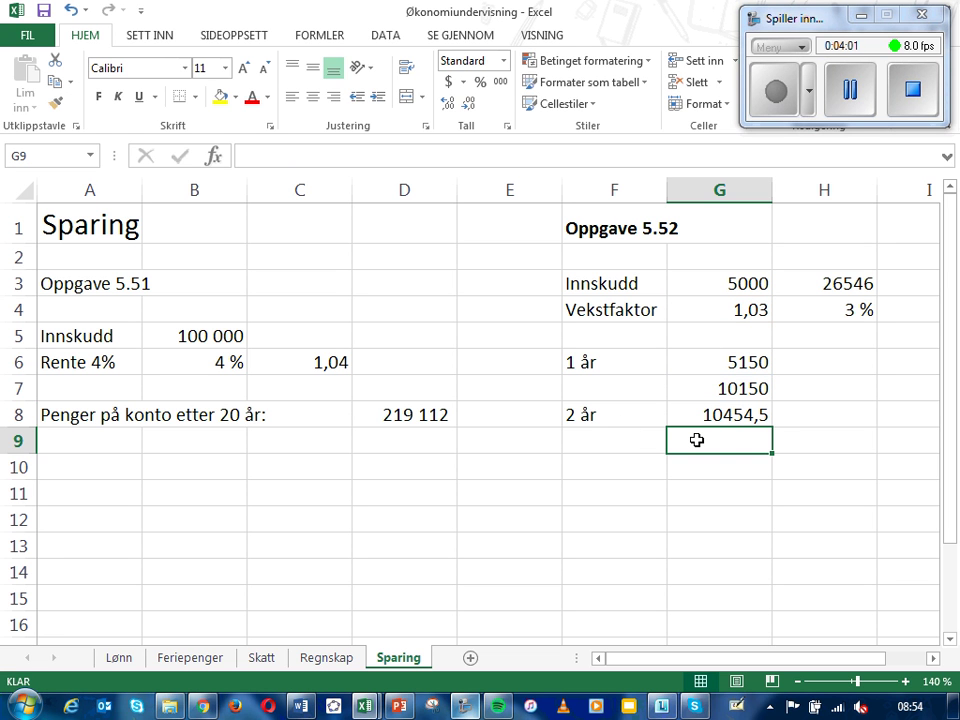
pyautogui.write('=')
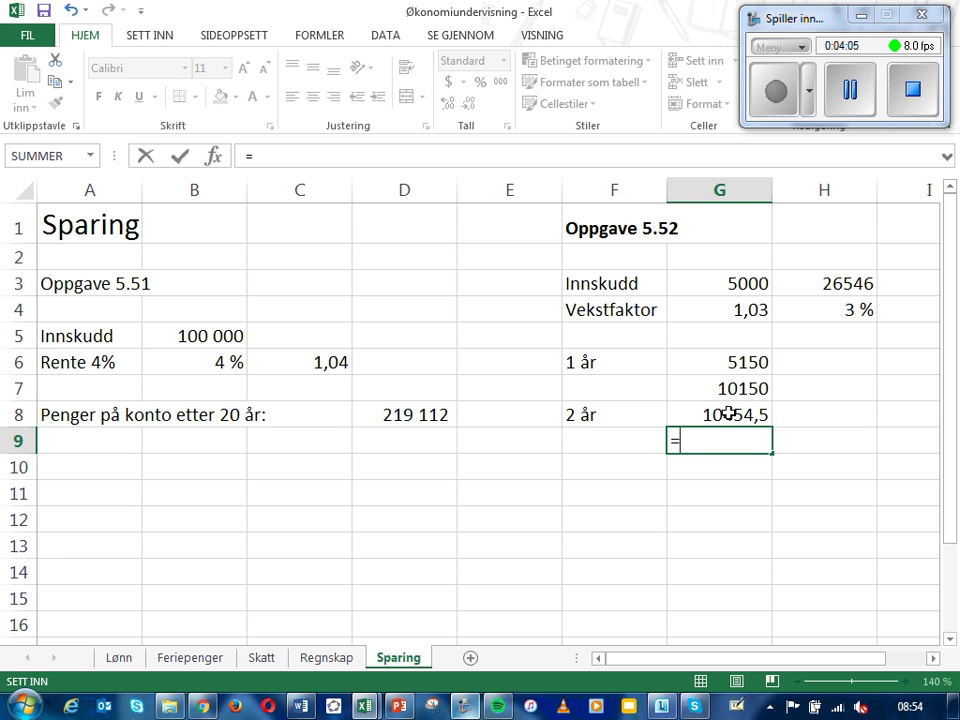
pyautogui.click(728, 413)
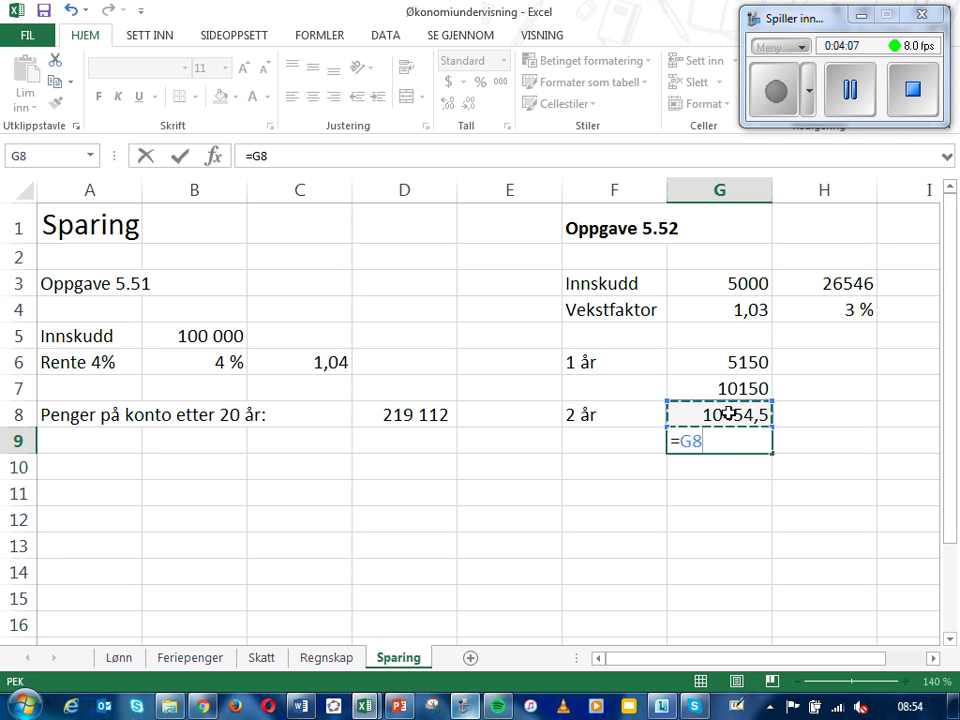
pyautogui.write('+')
pyautogui.click(743, 283)
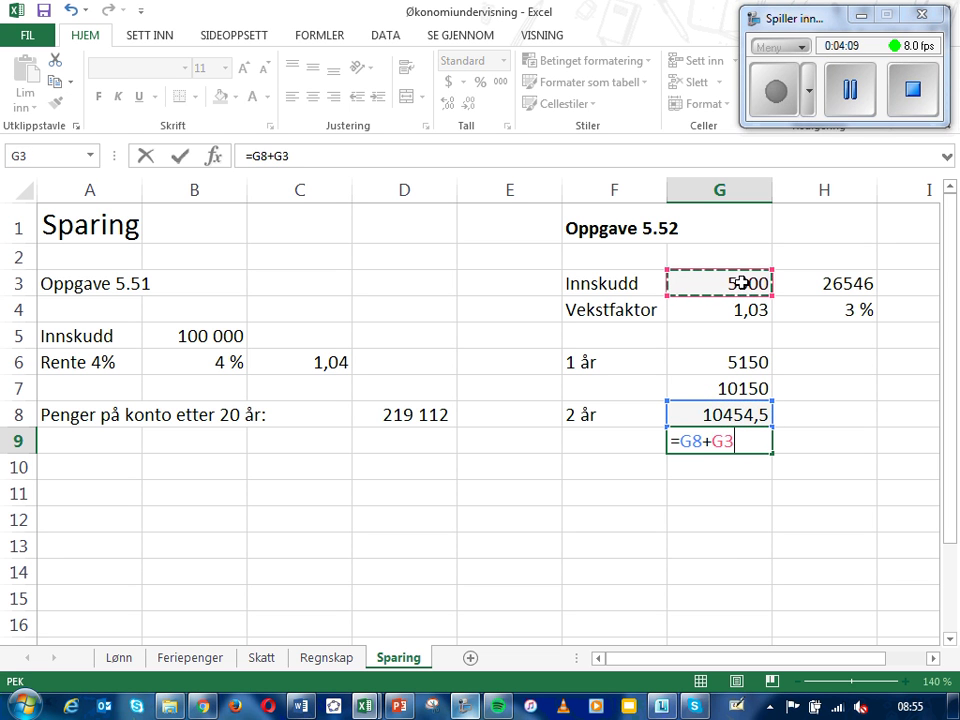
pyautogui.press('Return')
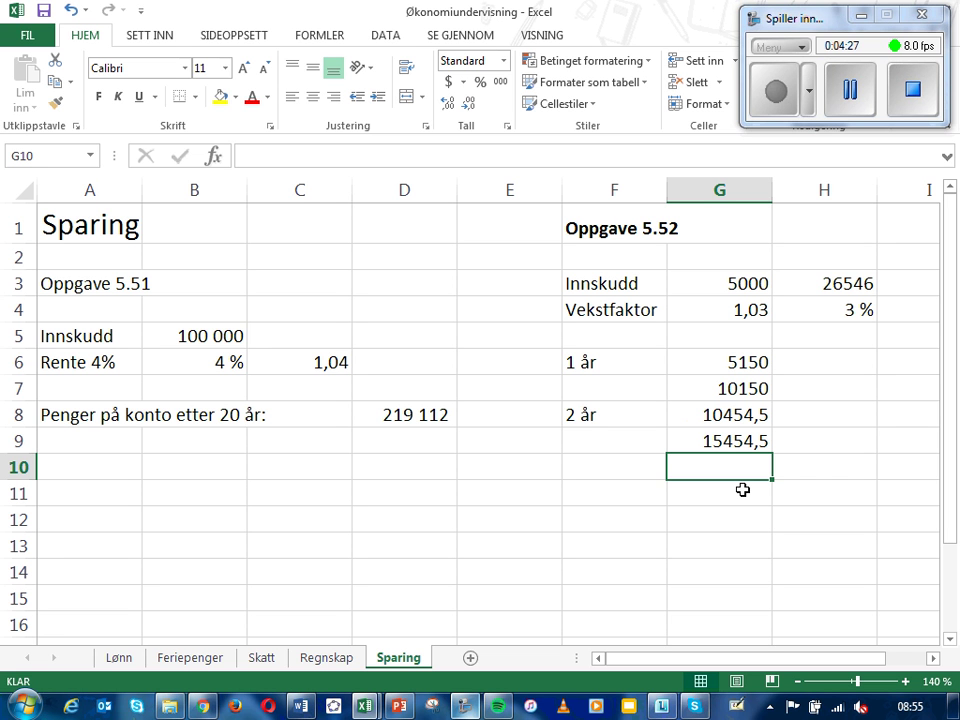
# Try calculating the next amount in G10 with the formula =G9+G3.
pyautogui.write('=')
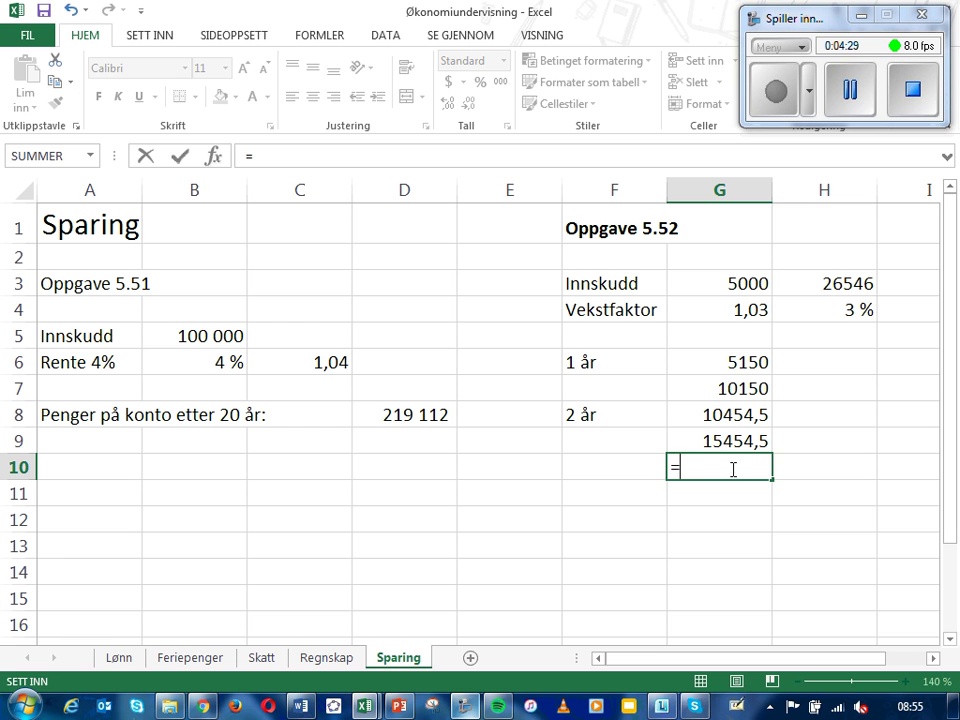
pyautogui.click(733, 439)
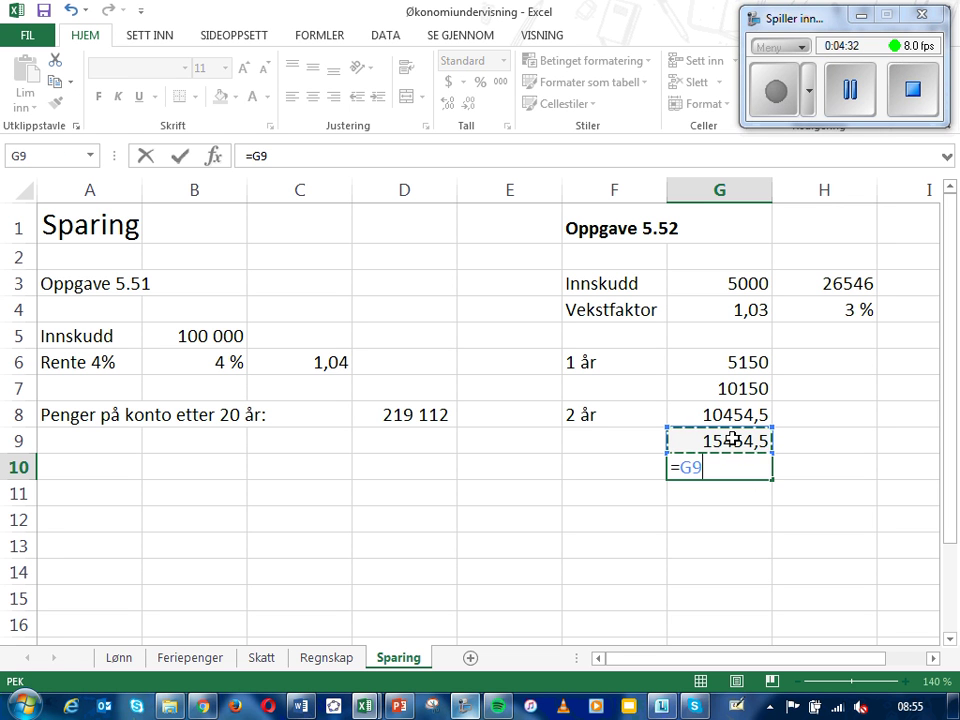
pyautogui.write('+')
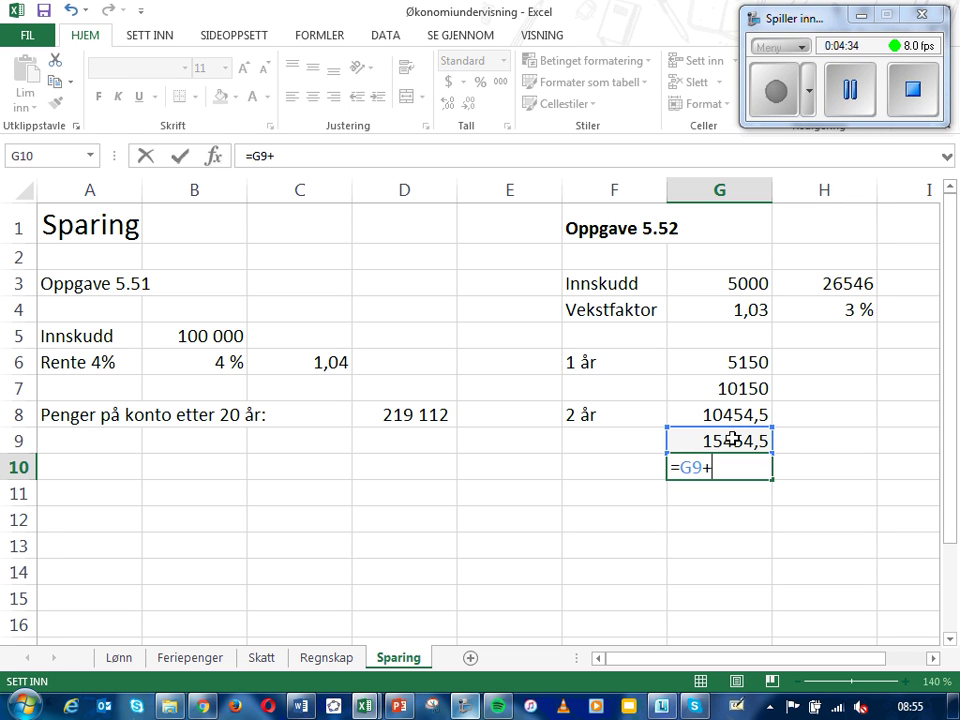
pyautogui.click(746, 286)
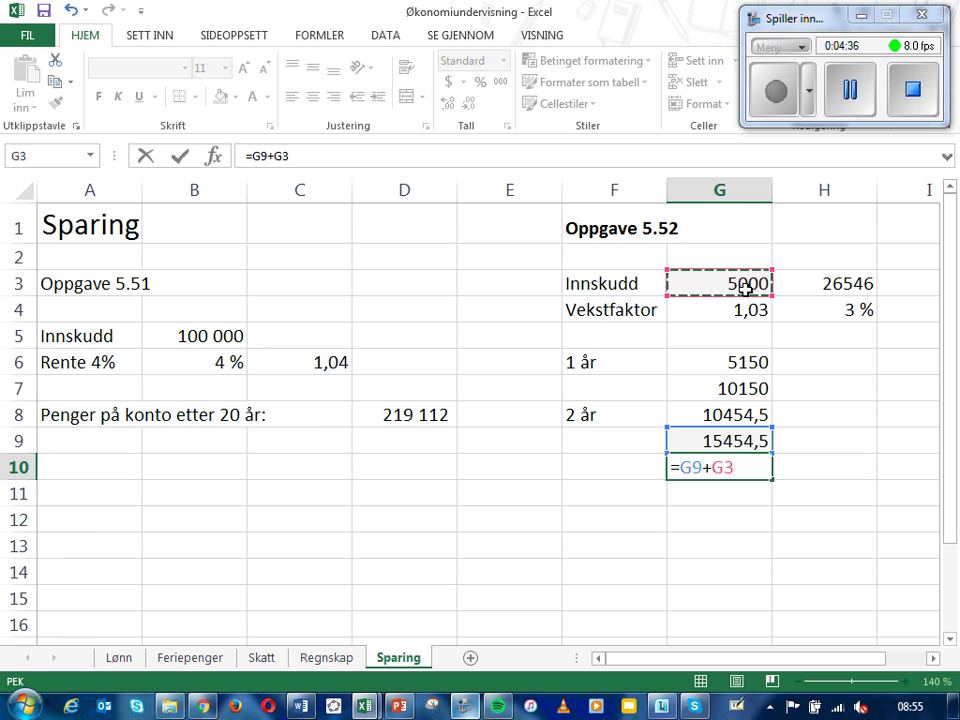
pyautogui.press('Return')
pyautogui.press('Up')
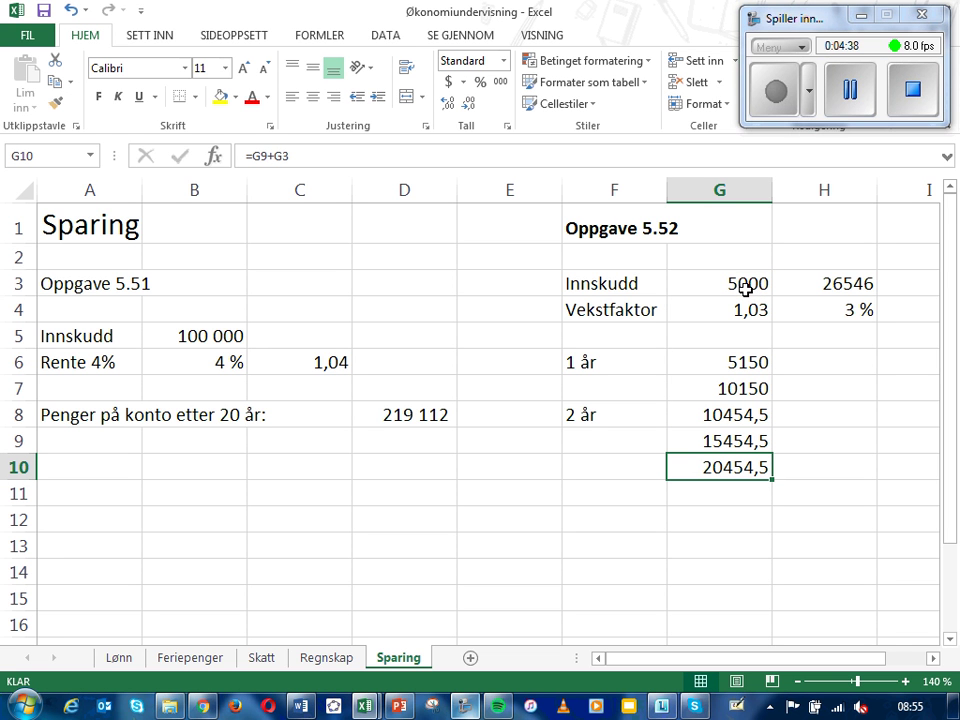
# Check the formulas in G9 and G10, and clear the formula from G10.
pyautogui.click(627, 470)
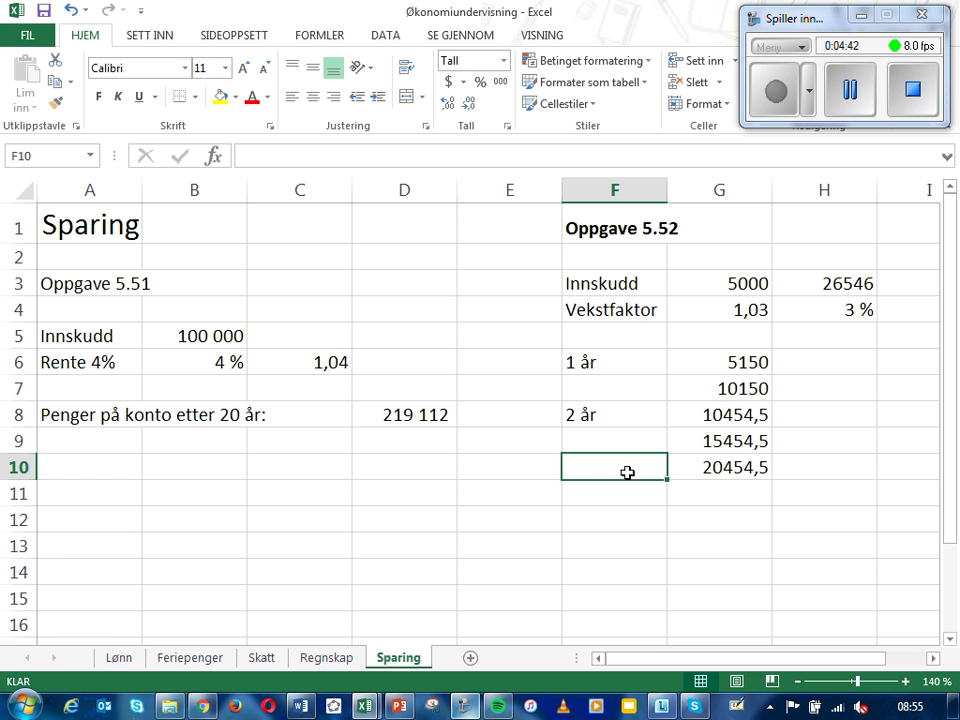
pyautogui.click(716, 466)
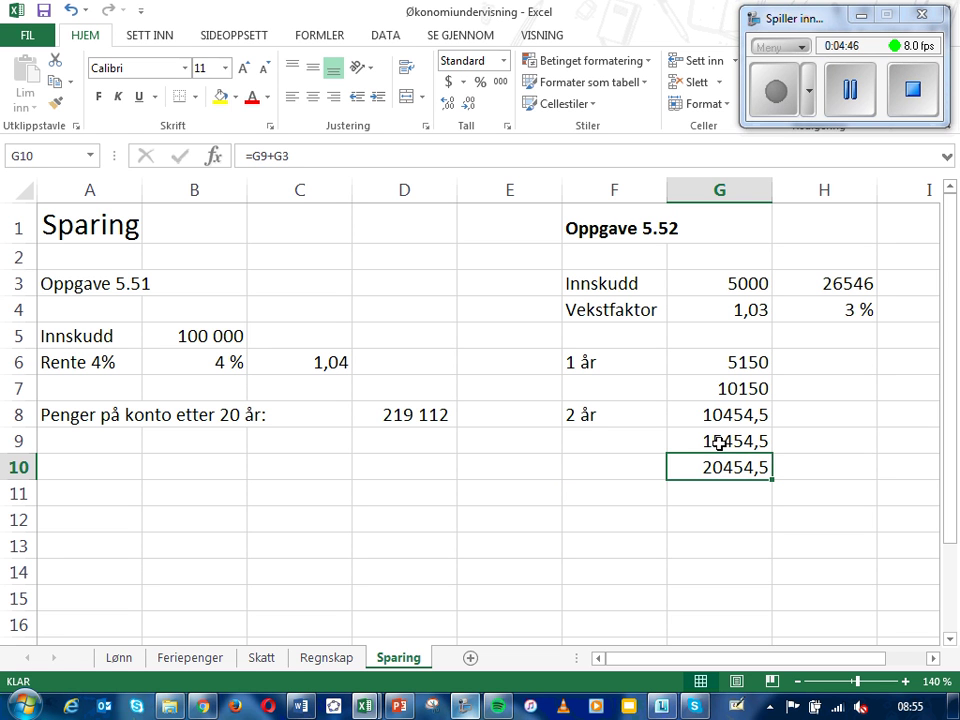
pyautogui.click(719, 441)
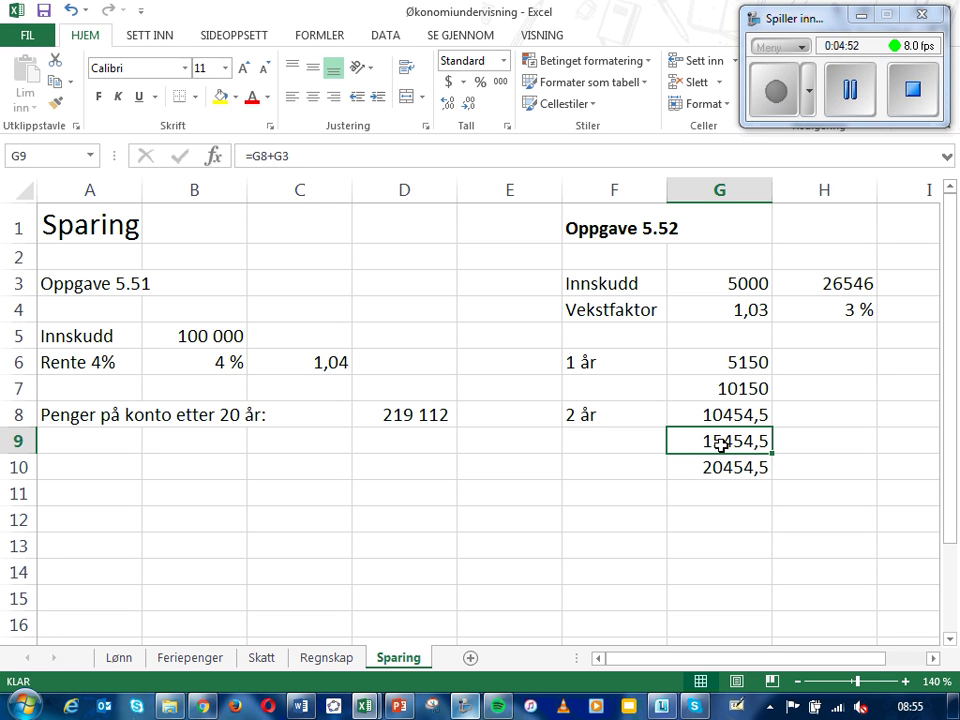
pyautogui.doubleClick(722, 468)
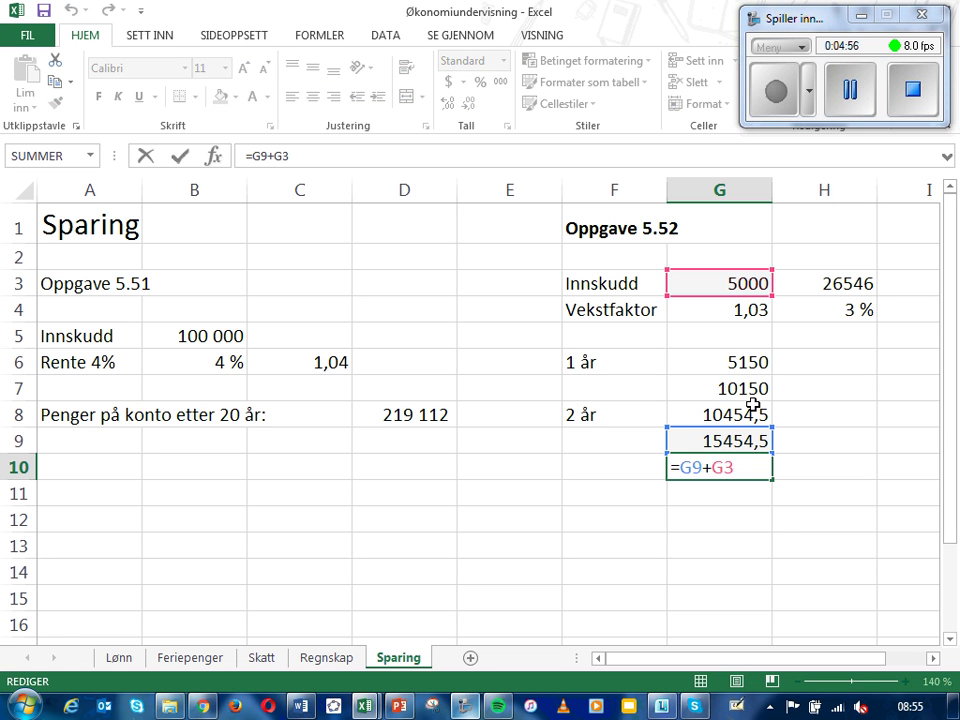
pyautogui.press('BackSpace')
pyautogui.press('BackSpace')
pyautogui.press('BackSpace')
pyautogui.press('Escape')
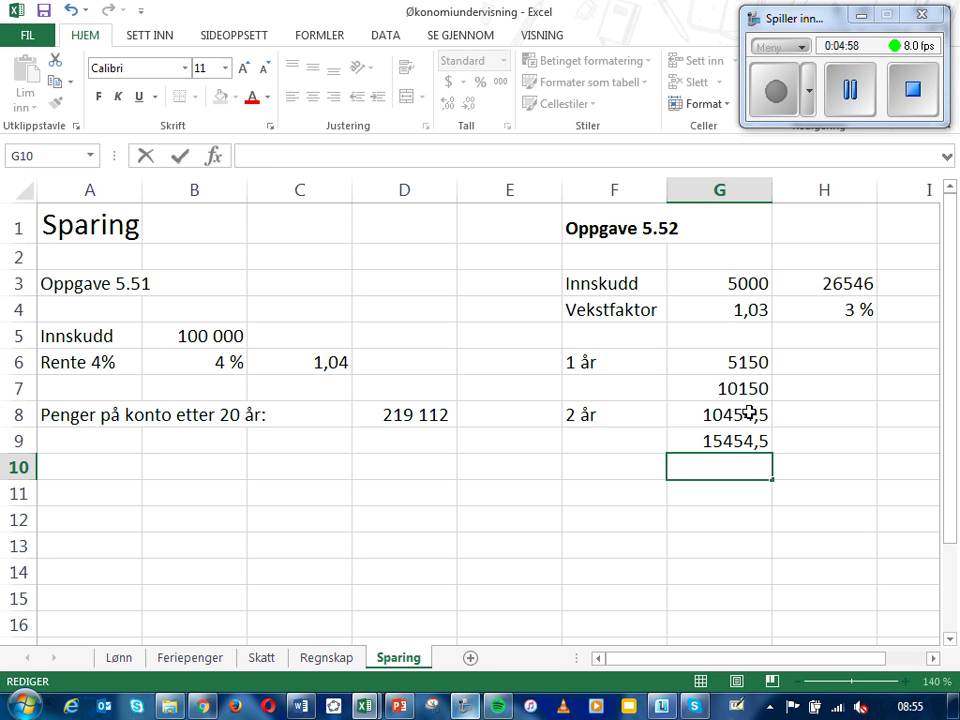
# Examine the formula in G9 and the balance and deposit cells it refers to.
pyautogui.click(739, 439)
pyautogui.doubleClick(744, 439)
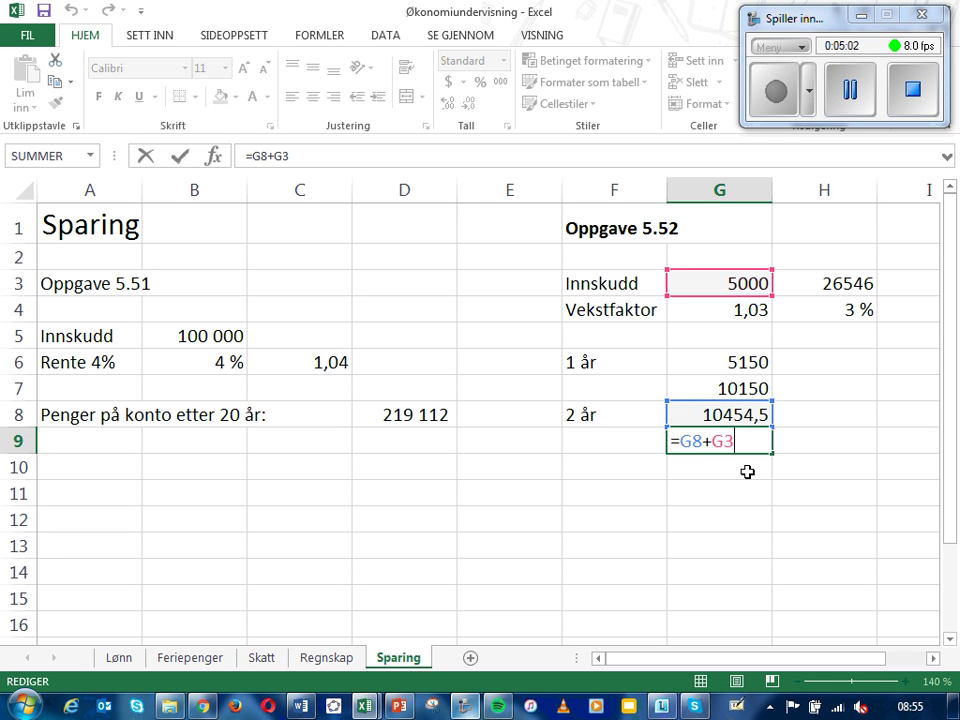
pyautogui.press('Return')
pyautogui.doubleClick(744, 440)
pyautogui.press('Return')
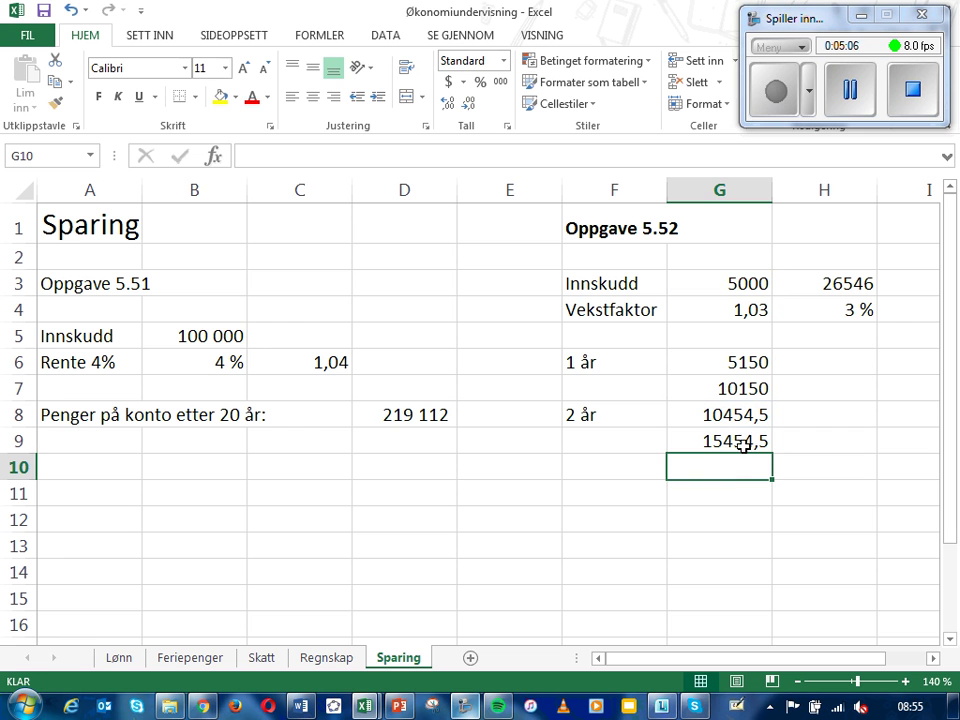
pyautogui.click(744, 441)
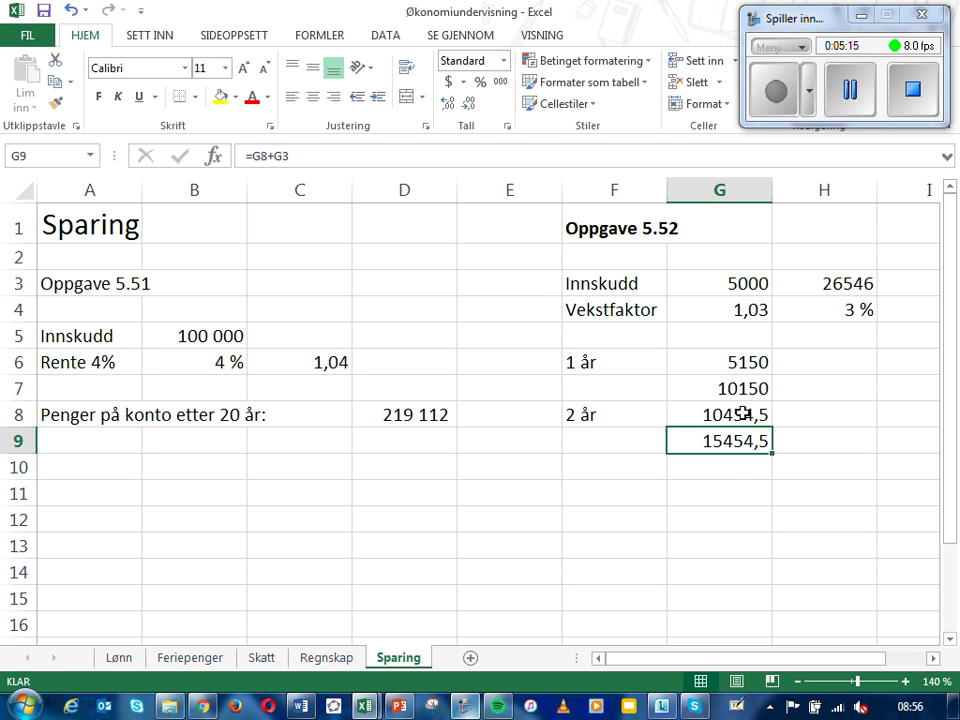
# Calculate the third year's balance in G10 with the formula =G9*G4.
pyautogui.click(739, 459)
pyautogui.doubleClick(740, 463)
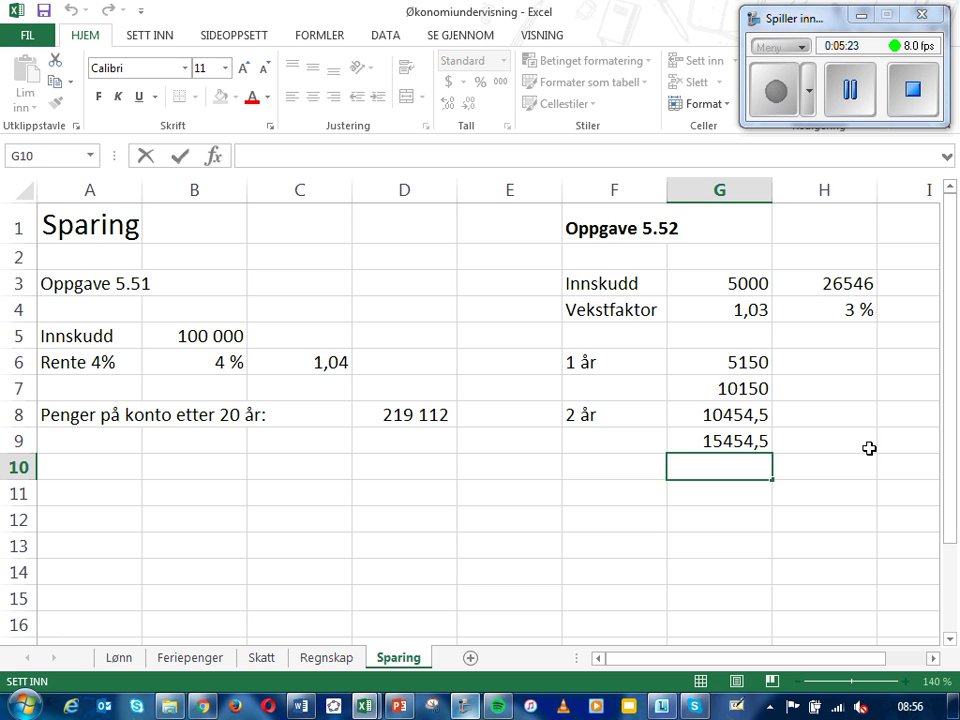
pyautogui.write('=')
pyautogui.click(761, 441)
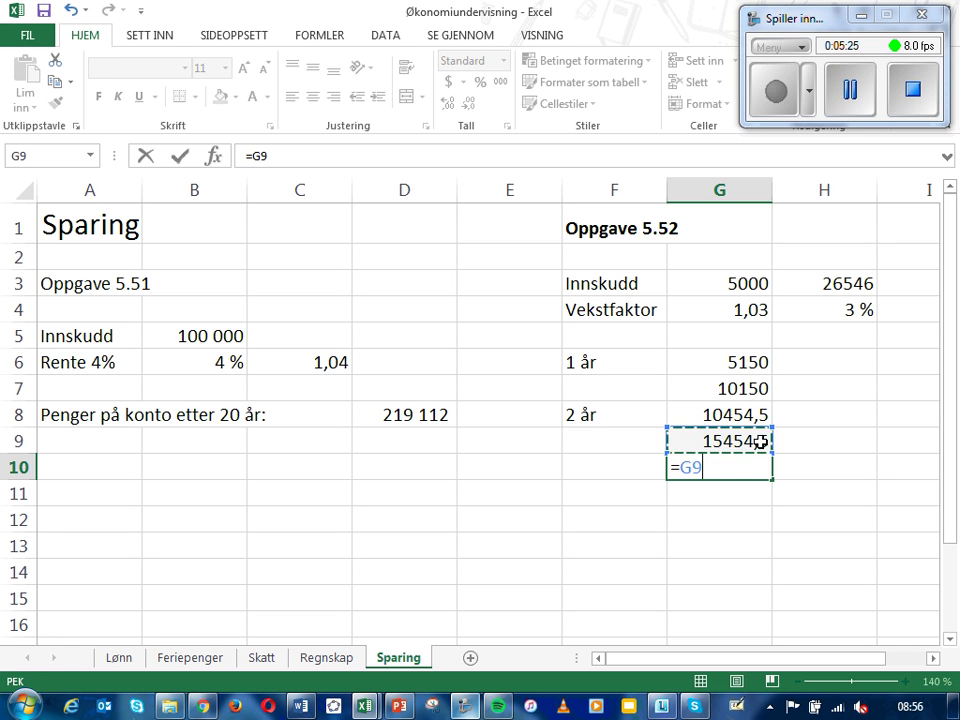
pyautogui.write('*')
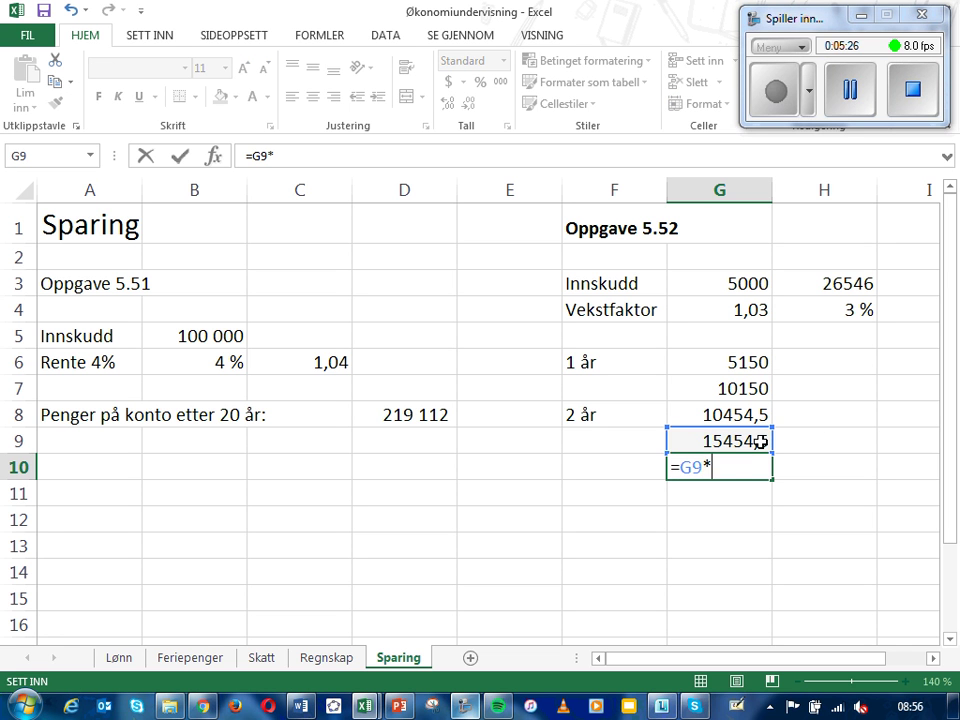
pyautogui.click(720, 309)
pyautogui.press('Return')
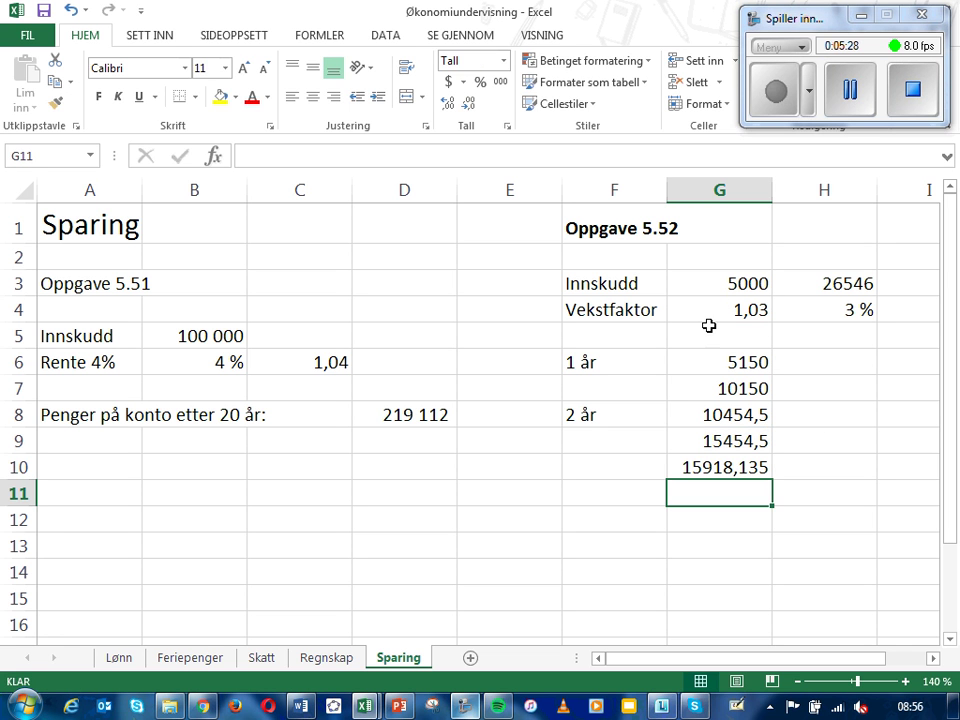
pyautogui.click(714, 476)
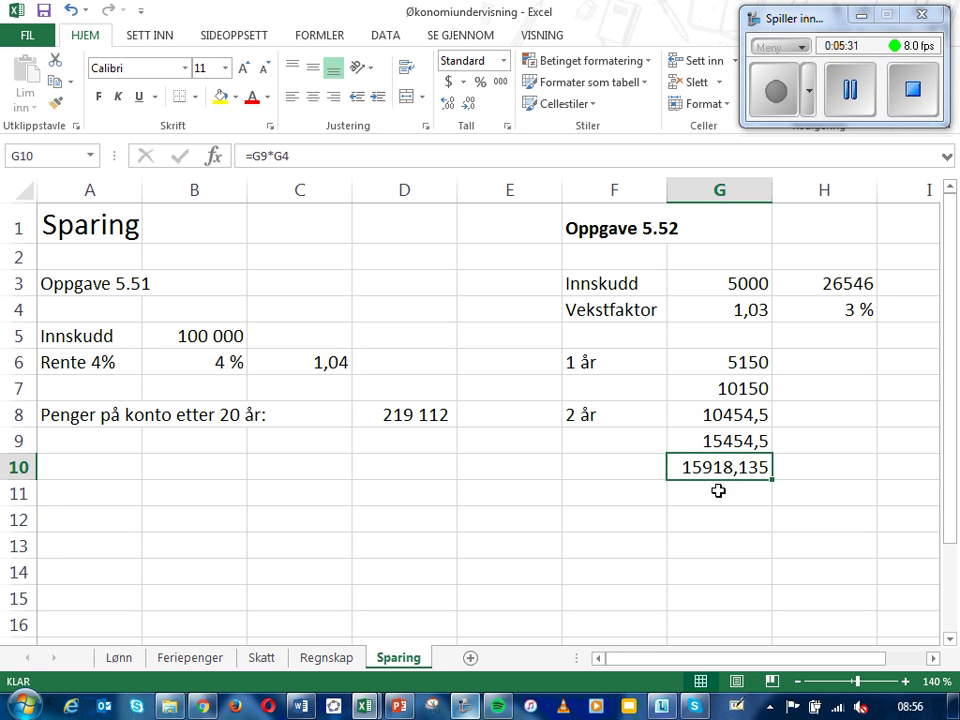
pyautogui.click(648, 465)
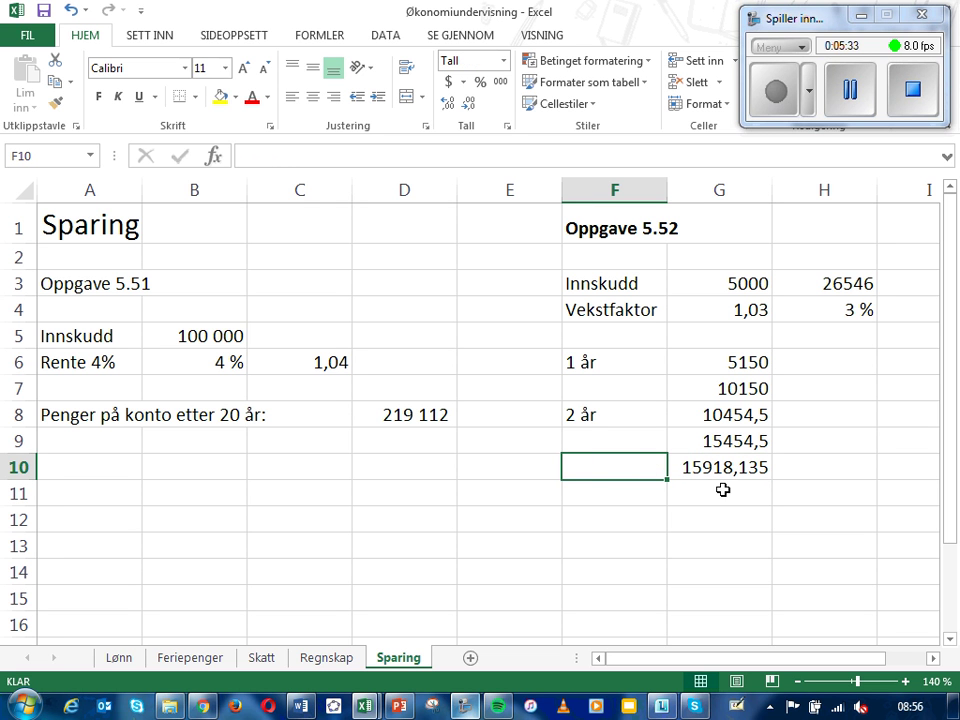
pyautogui.click(737, 440)
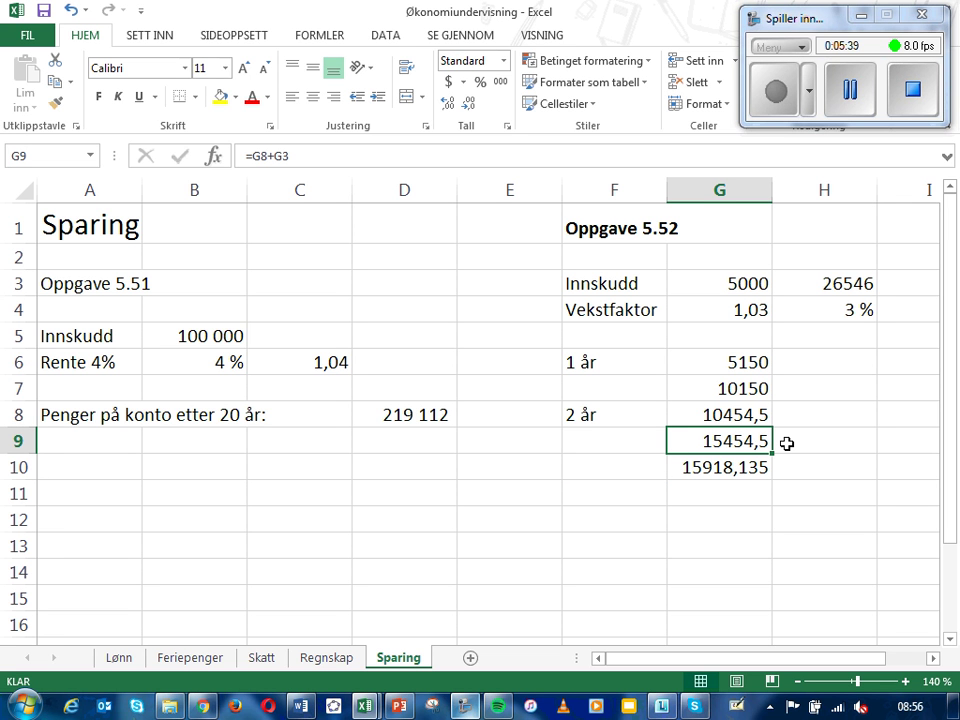
pyautogui.click(848, 89)
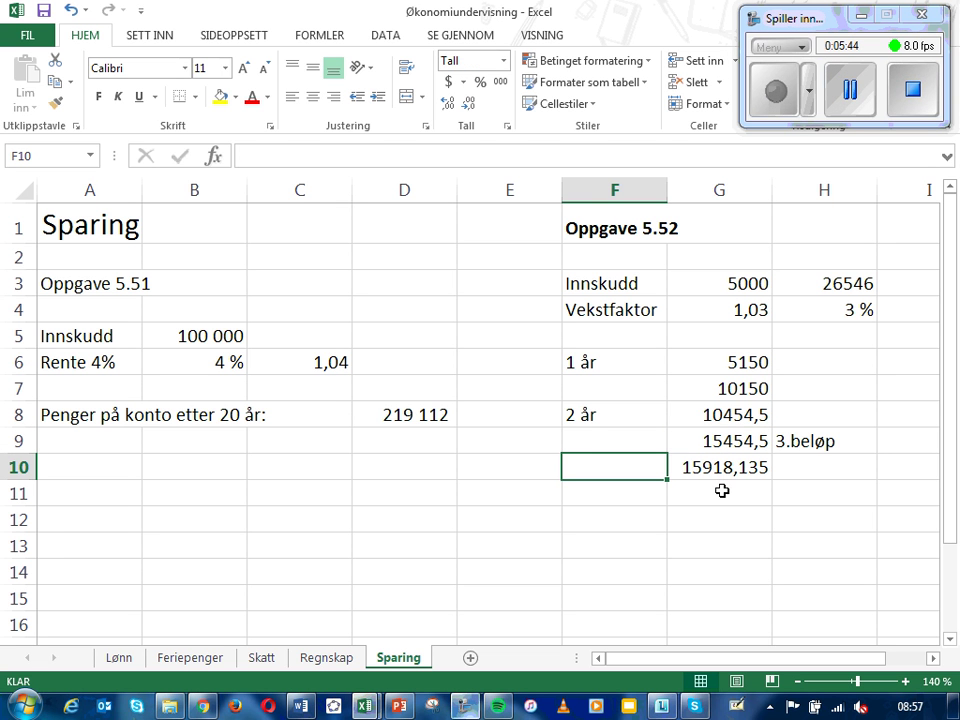
# Label cell F10 "3 år" beside the third year's balance.
pyautogui.write('3')
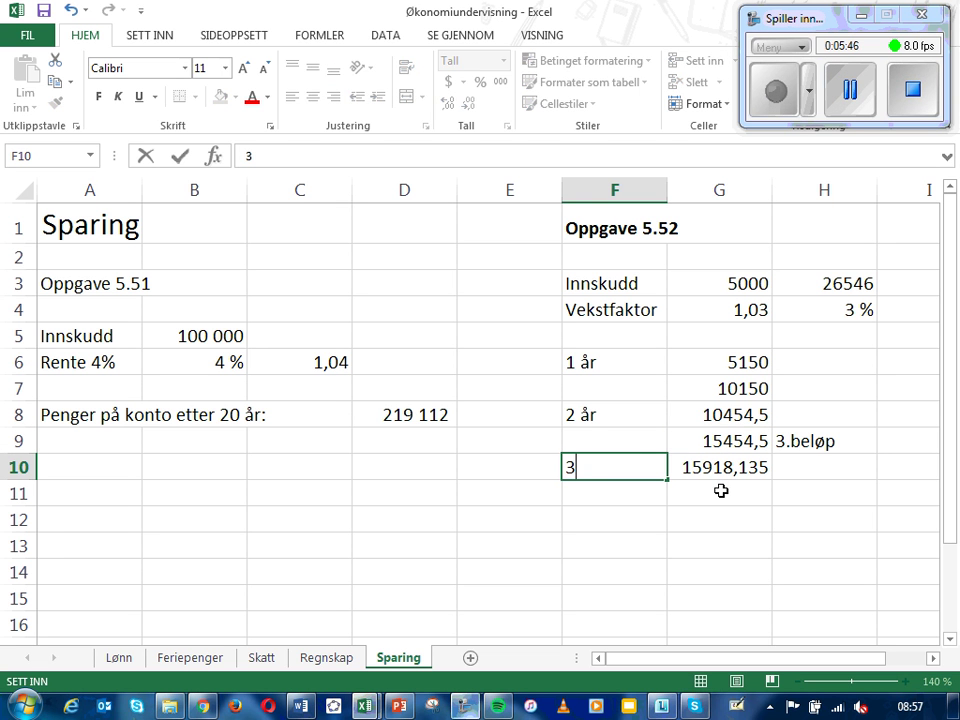
pyautogui.write(' år')
pyautogui.press('Return')
# Add the yearly deposit to the third-year balance in G11 with the formula =G10+G3.
pyautogui.click(721, 490)
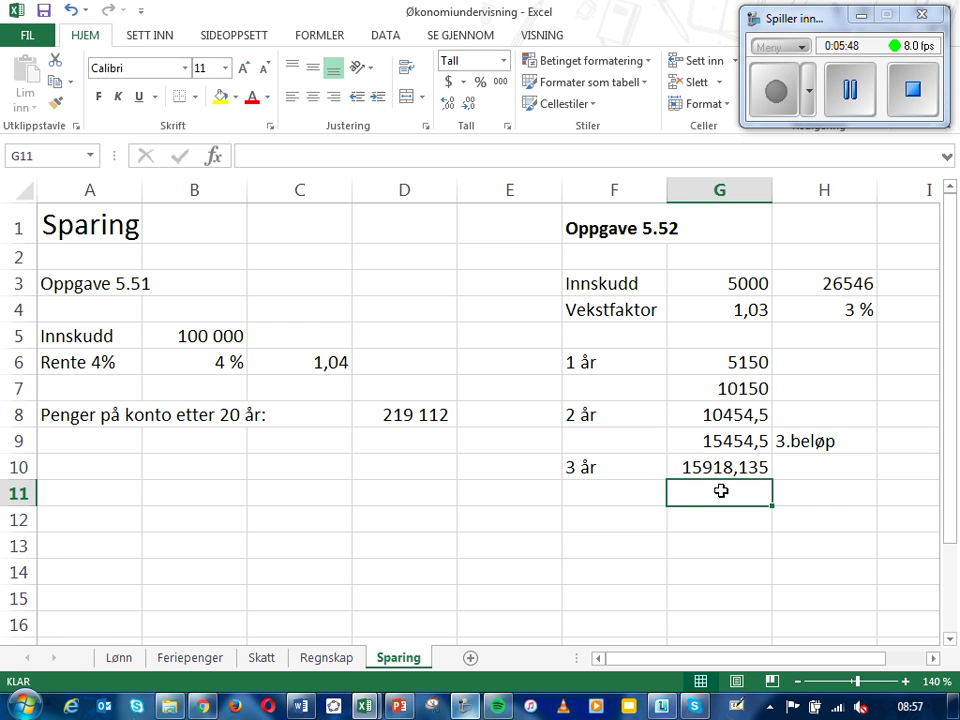
pyautogui.write('=')
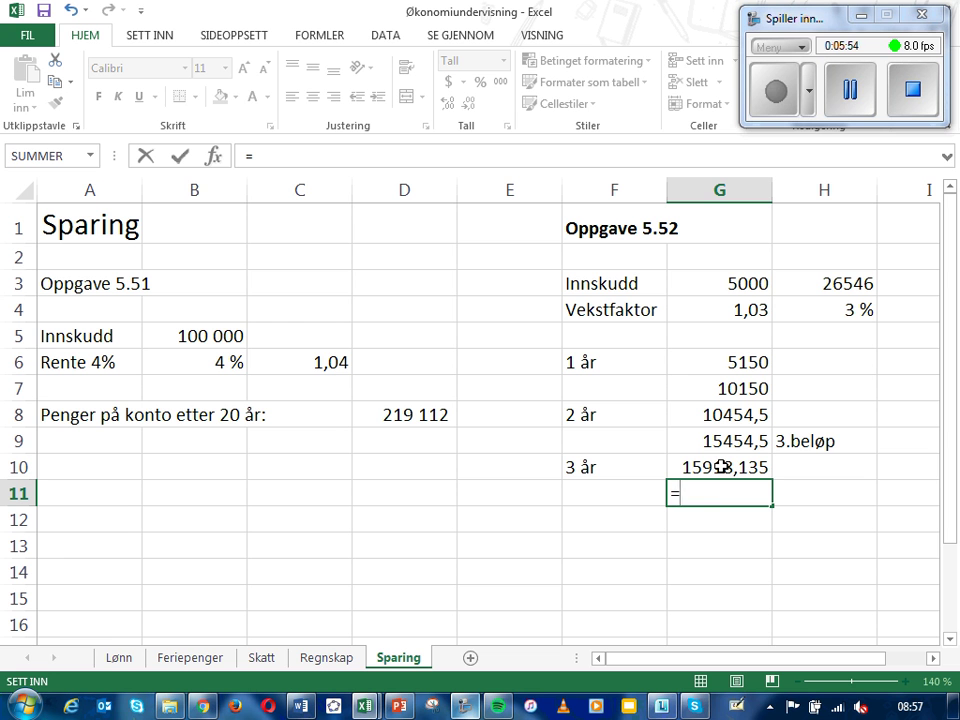
pyautogui.click(721, 466)
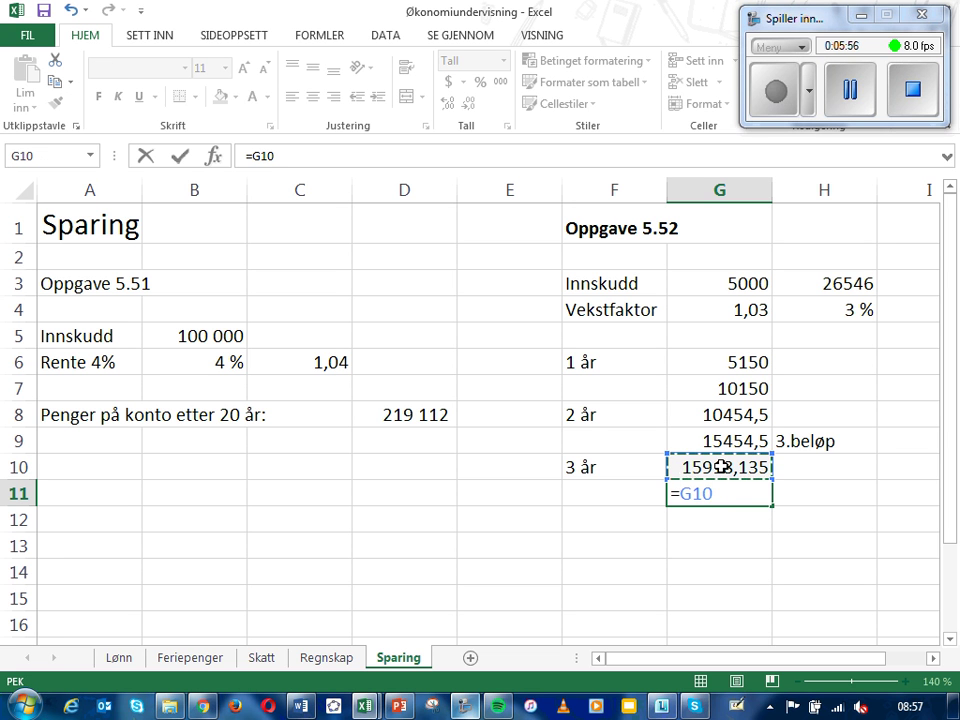
pyautogui.click(737, 283)
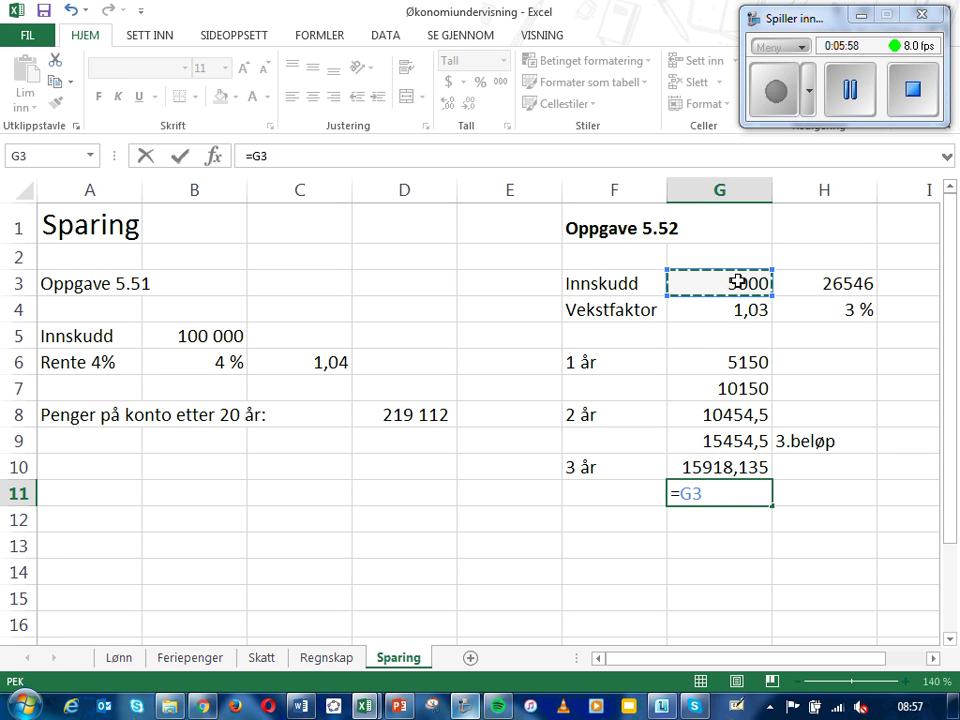
pyautogui.press('BackSpace')
pyautogui.press('BackSpace')
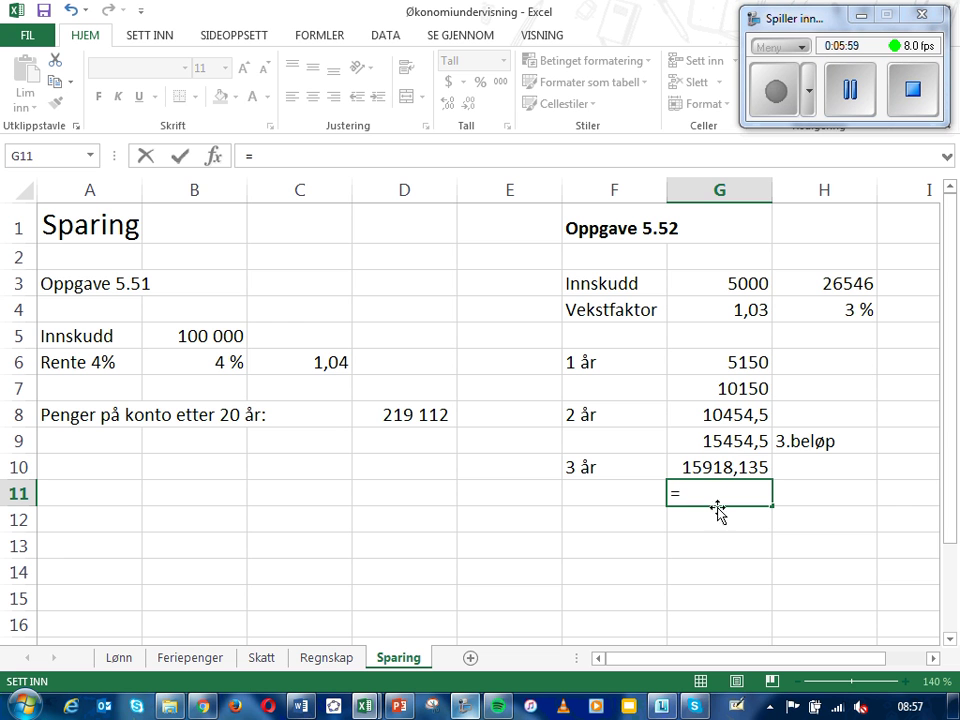
pyautogui.click(719, 474)
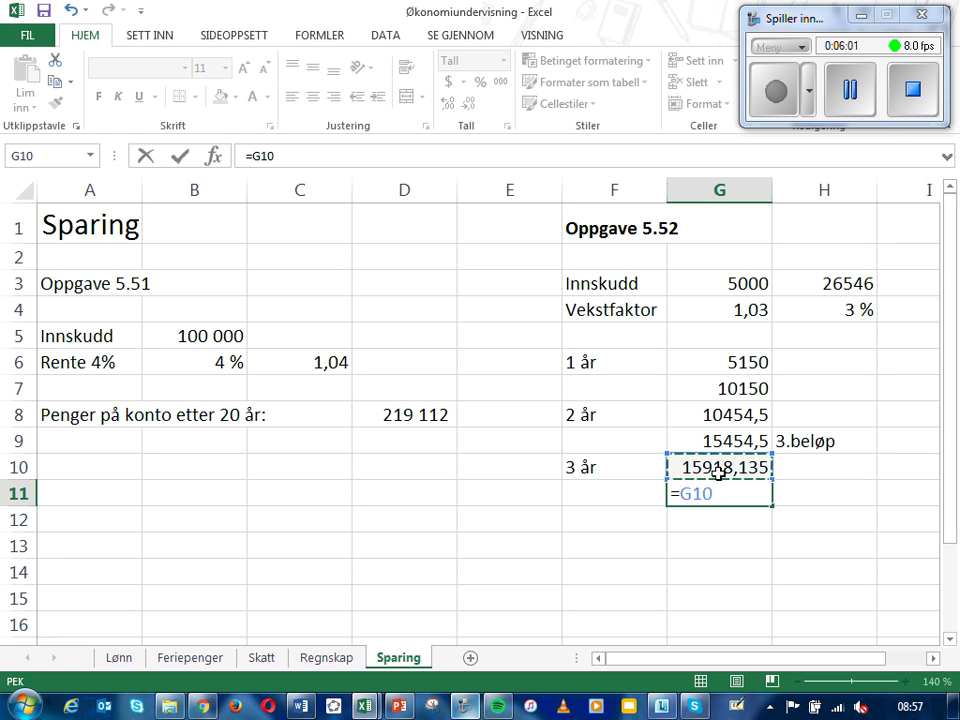
pyautogui.write('+')
pyautogui.click(747, 287)
pyautogui.press('Return')
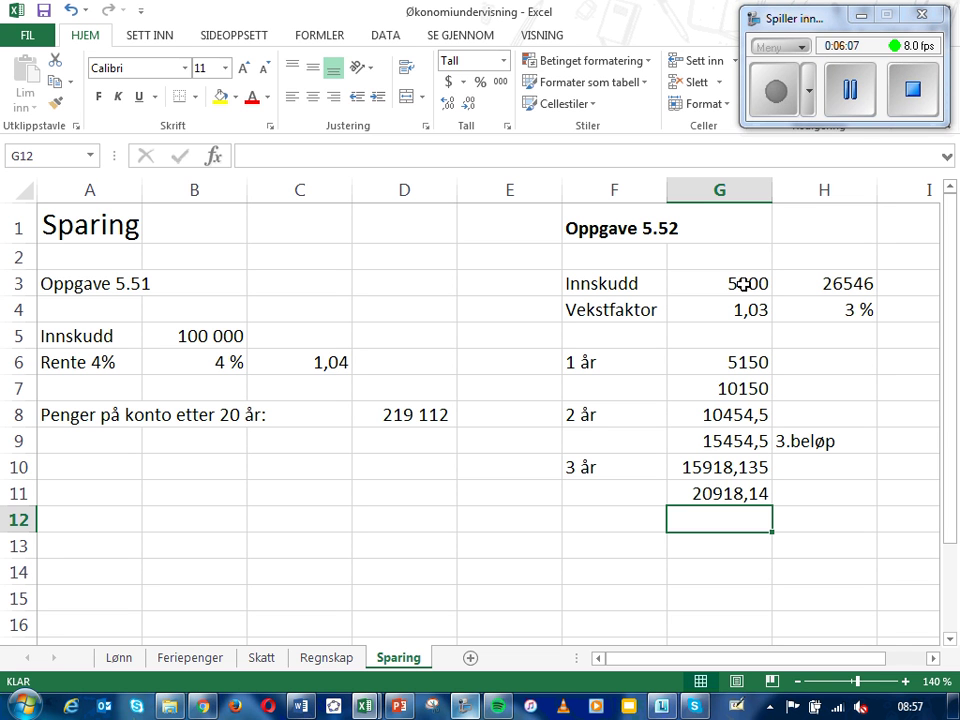
# Calculate the fourth year's balance in G12 with the formula =G11*G4.
pyautogui.write('=')
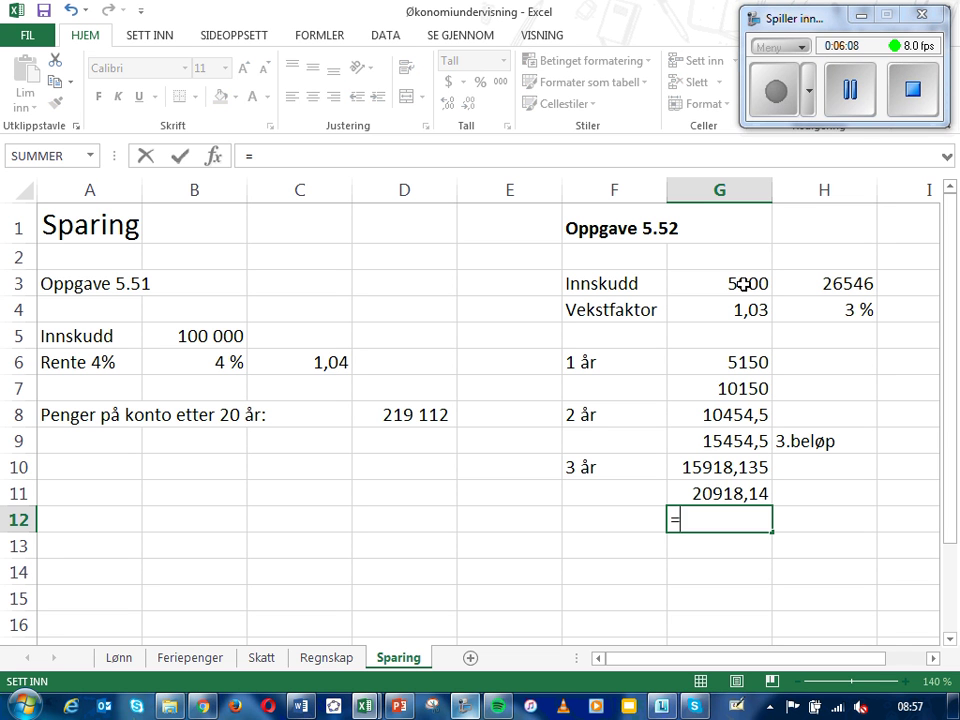
pyautogui.click(727, 491)
pyautogui.write('*')
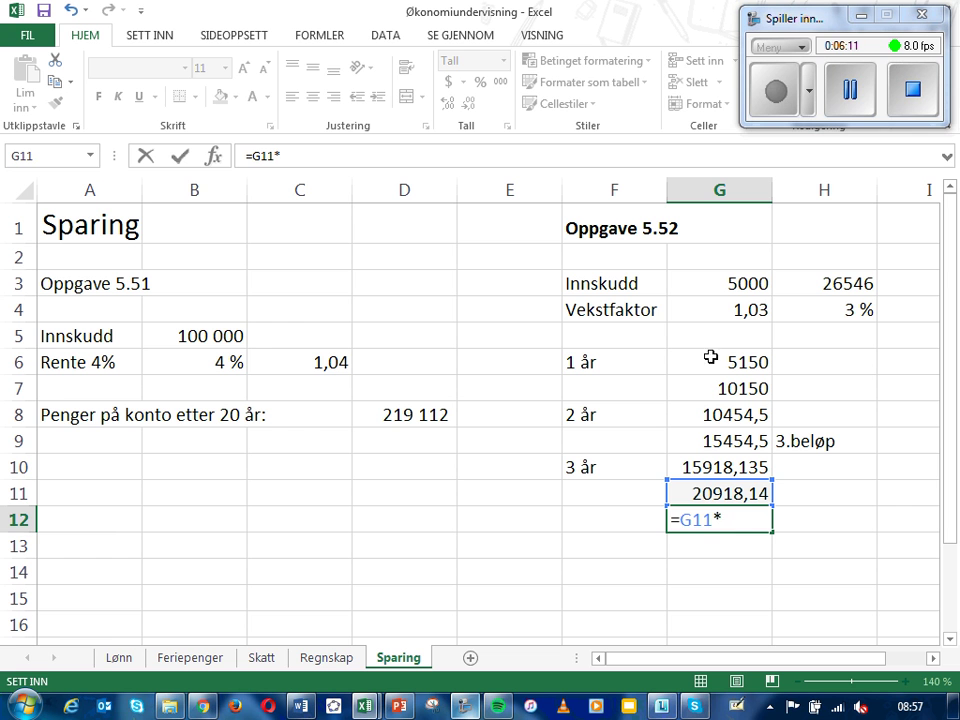
pyautogui.click(758, 309)
pyautogui.press('Return')
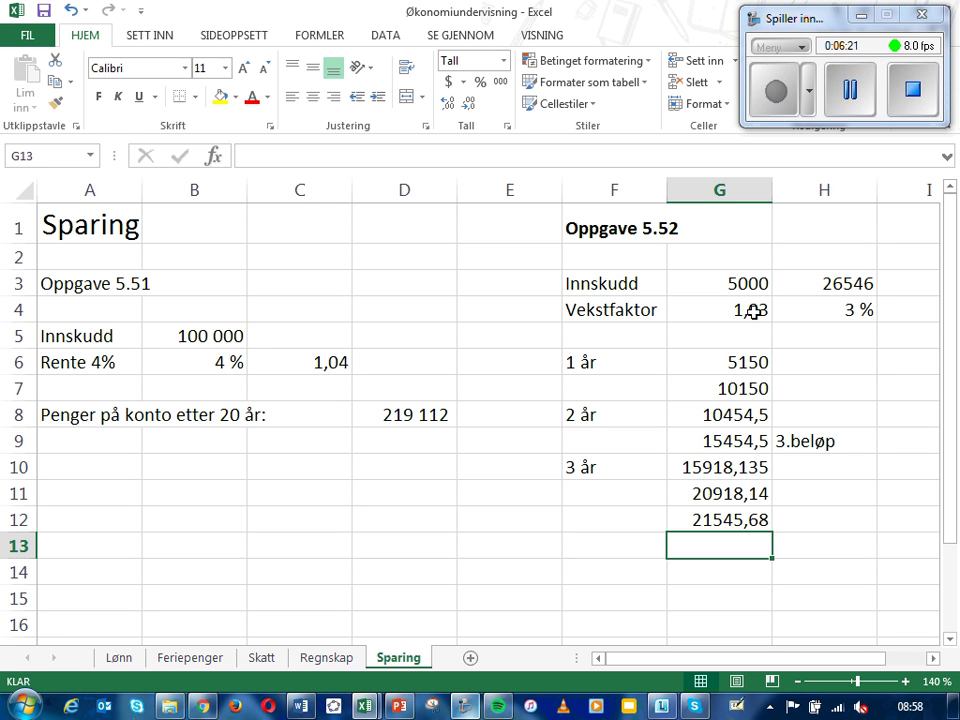
# Add the yearly deposit to the fourth-year balance in G13 with the formula =G12+G3.
pyautogui.write('=')
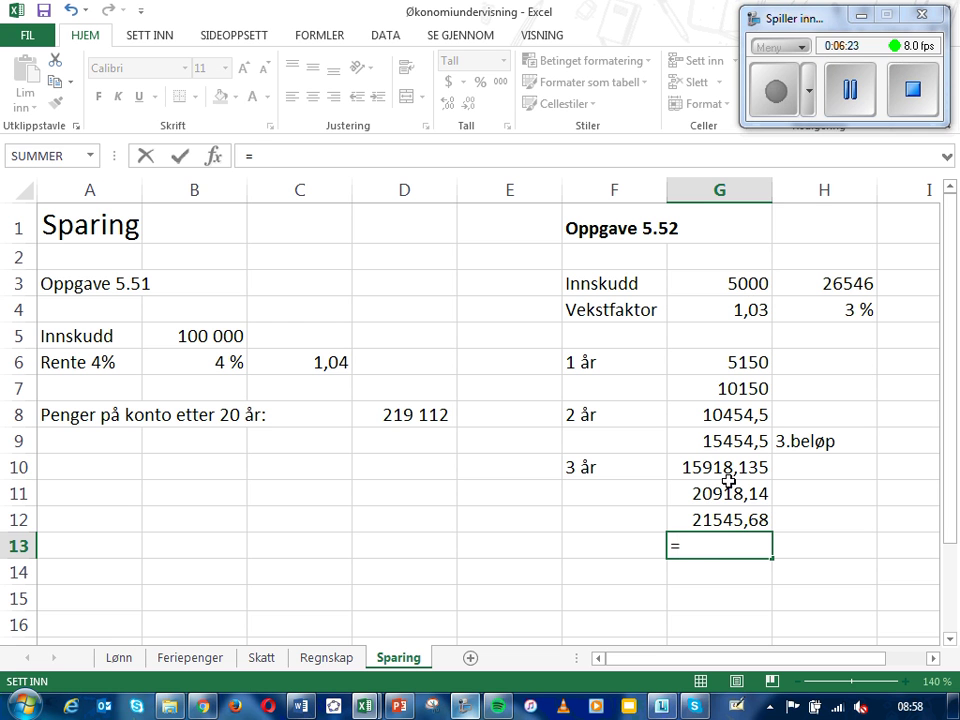
pyautogui.click(716, 519)
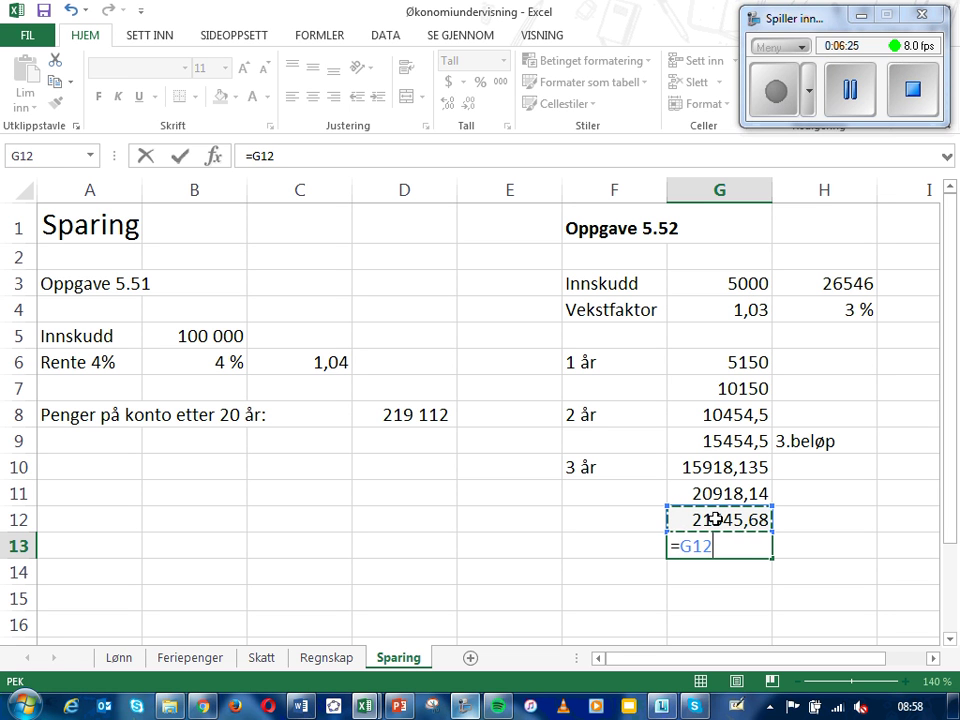
pyautogui.write('+')
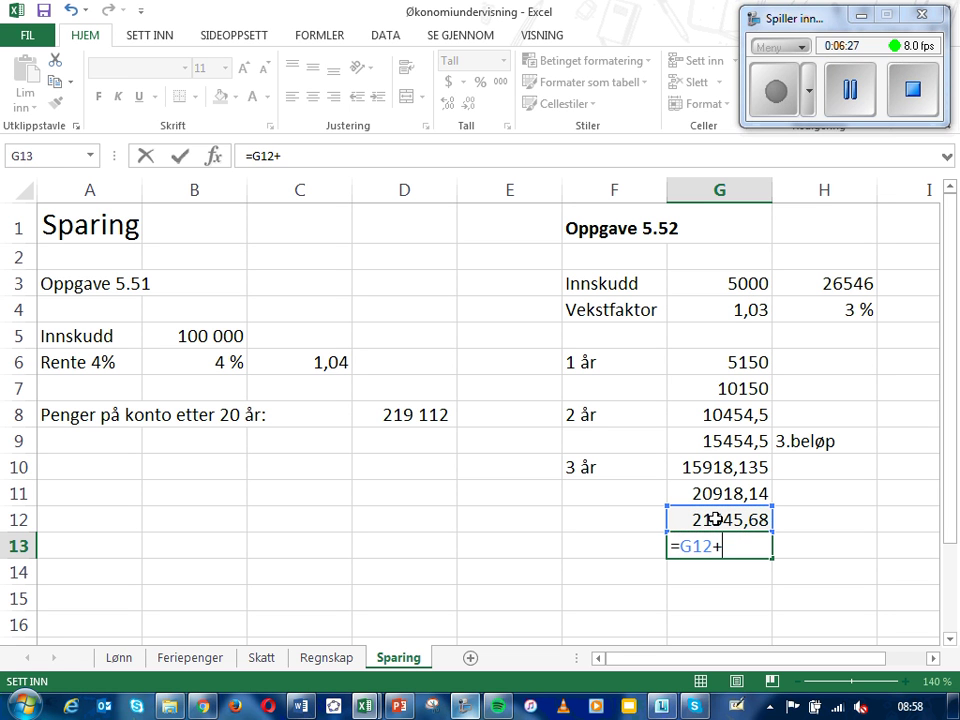
pyautogui.click(740, 291)
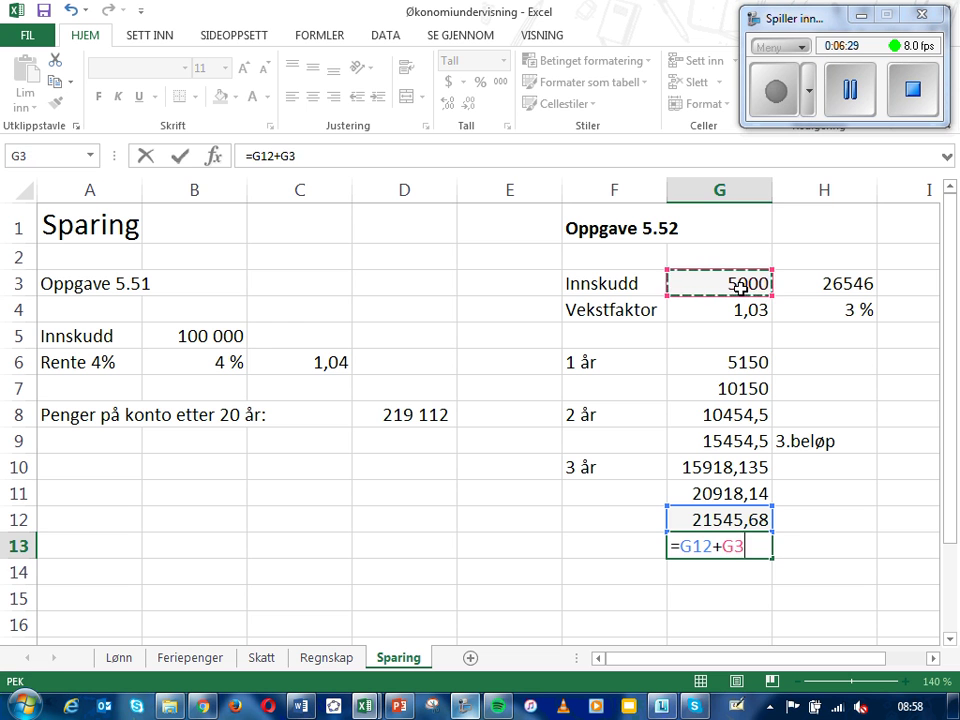
pyautogui.press('Return')
# Label cell F12 "4 år" beside the fourth year's balance.
pyautogui.press('Up')
pyautogui.press('Left')
pyautogui.press('Left')
pyautogui.press('Up')
pyautogui.press('Right')
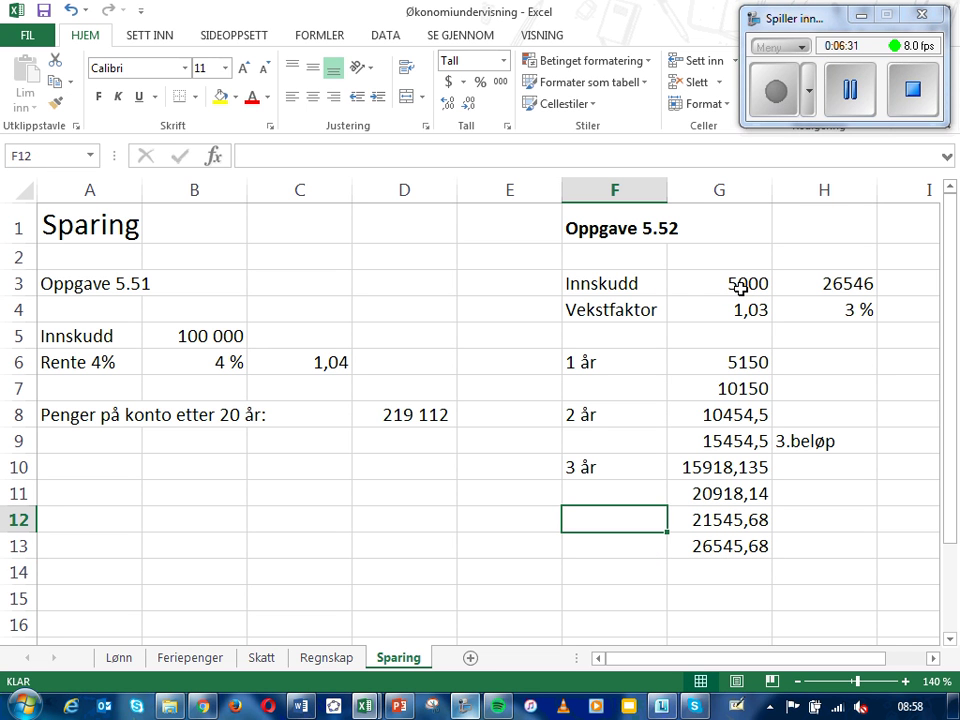
pyautogui.write('4.år')
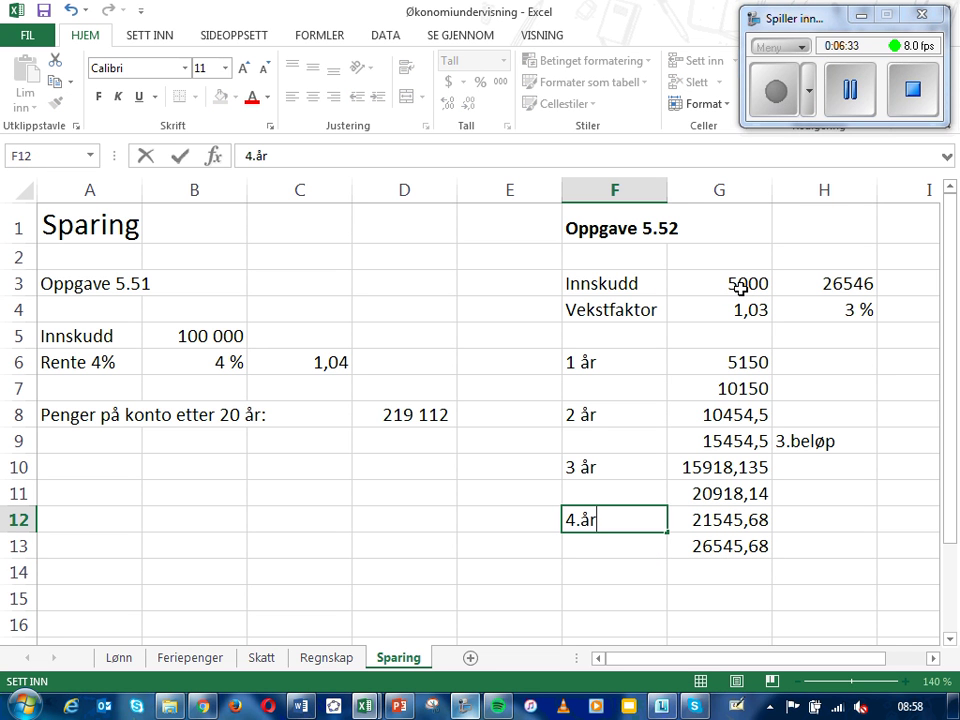
pyautogui.press('BackSpace')
pyautogui.press('BackSpace')
pyautogui.press('BackSpace')
pyautogui.write('år')
# Label the deposit rows by entering "5.beløp" in H13 and "4.beløpet" in H11.
pyautogui.click(817, 547)
pyautogui.write('5.beløp')
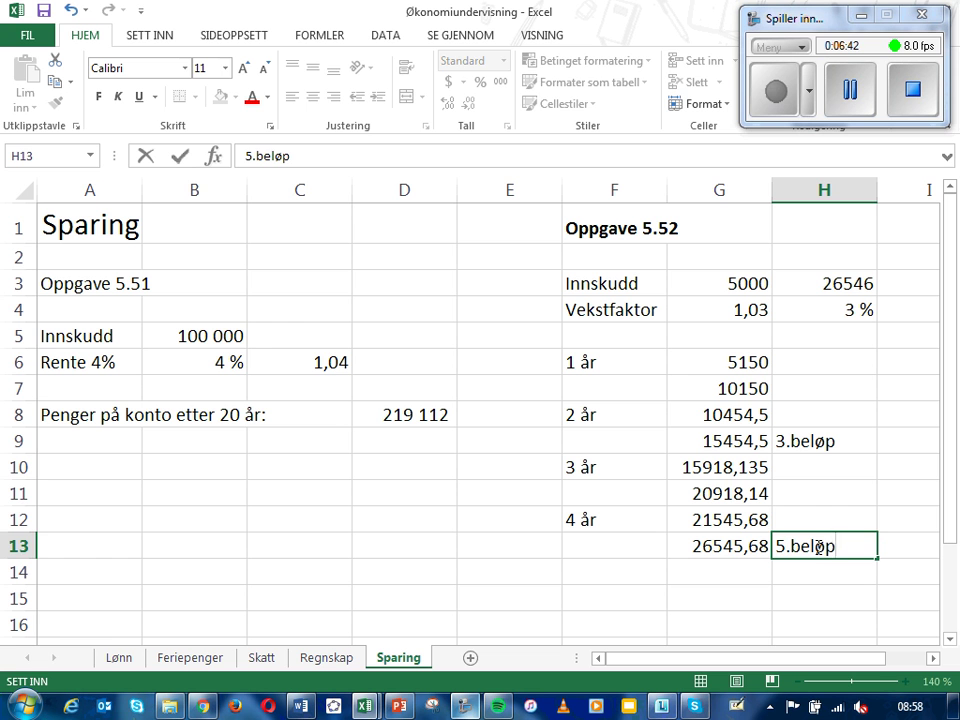
pyautogui.press('Up')
pyautogui.press('Up')
pyautogui.write('4')
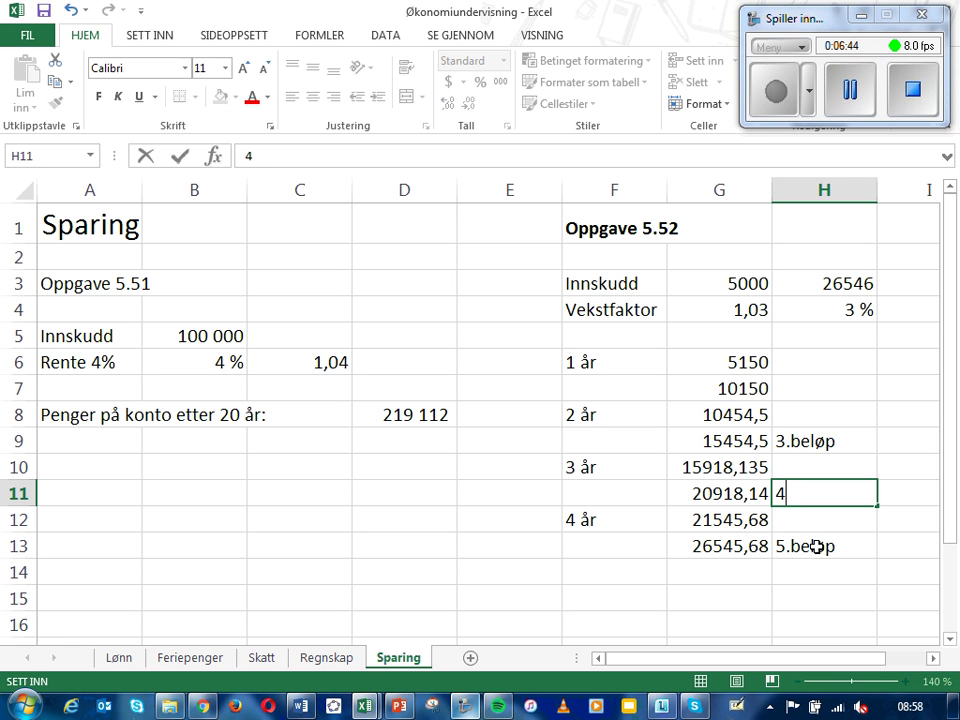
pyautogui.write('.beløpet')
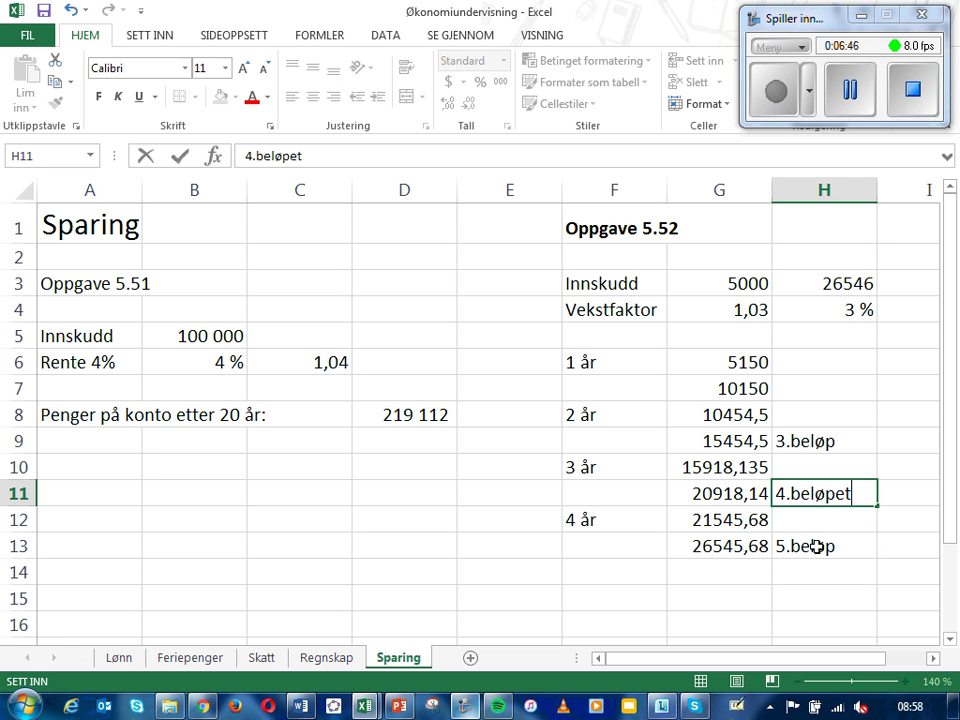
# Label cell H7 "2.beløp" beside the balance after the second deposit.
pyautogui.press('Up')
pyautogui.press('Up')
pyautogui.press('Up')
pyautogui.press('Up')
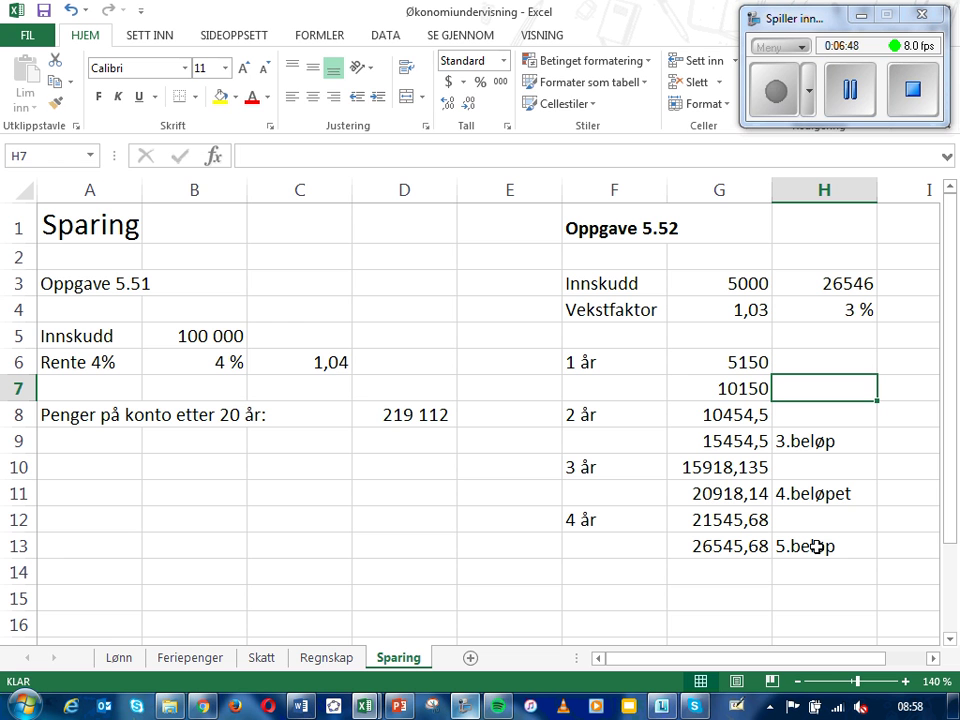
pyautogui.write('2.belø')
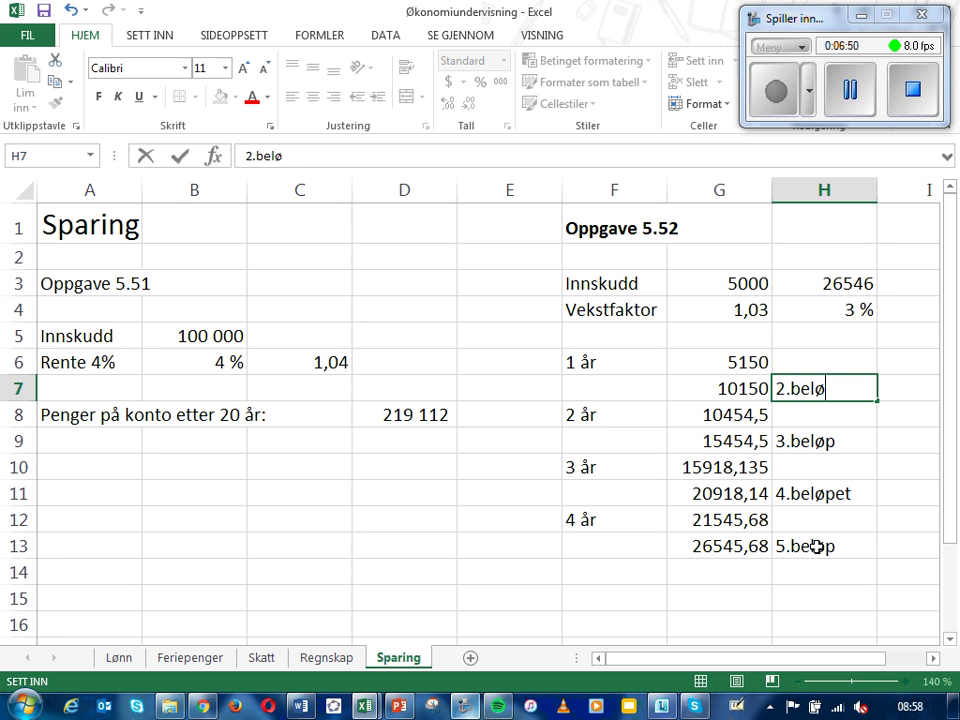
pyautogui.write('p')
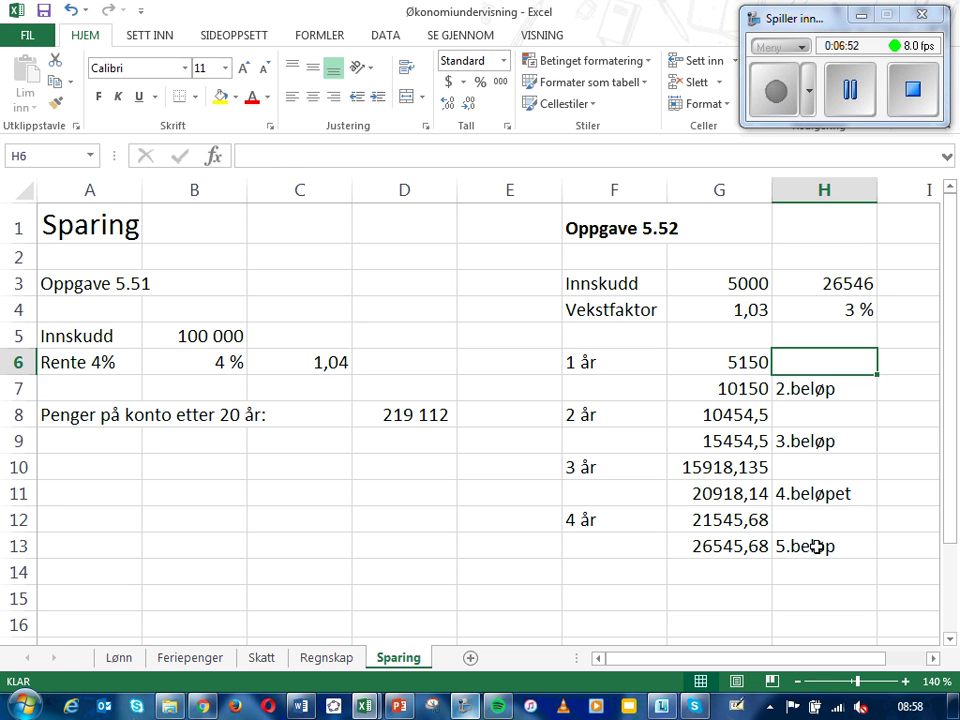
pyautogui.press('Up')
# Review the first deposit in G3 and the numbered deposit labels down column H to the fifth one.
pyautogui.press('Up')
pyautogui.press('Up')
pyautogui.press('Left')
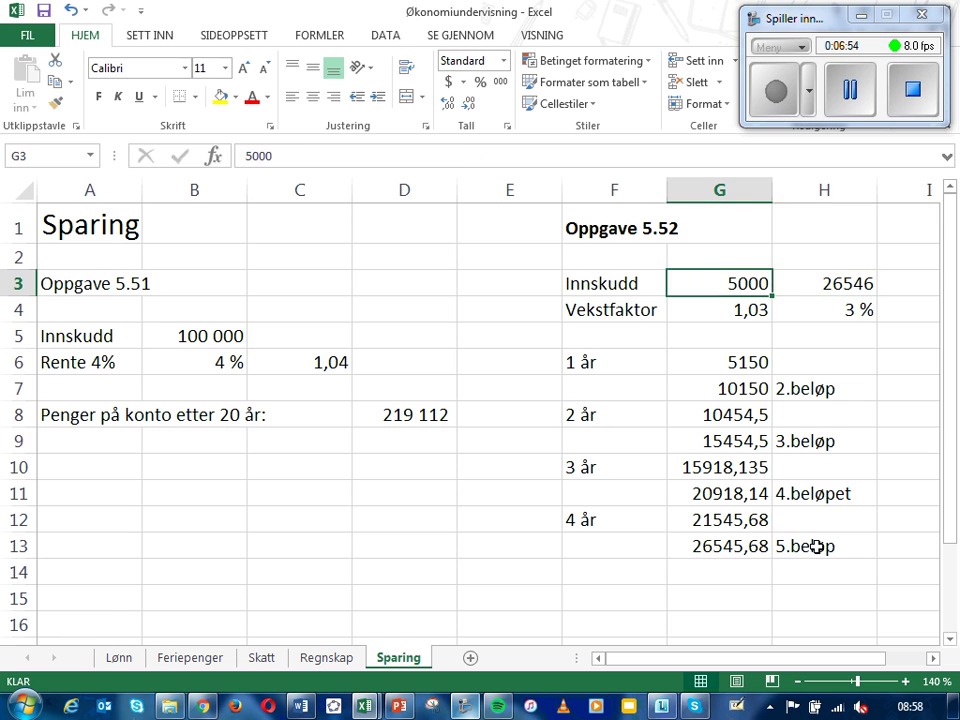
pyautogui.press('Right')
pyautogui.press('Down')
pyautogui.press('Down')
pyautogui.press('Down')
pyautogui.press('Down')
pyautogui.press('Down')
pyautogui.press('Down')
pyautogui.press('Down')
pyautogui.press('Down')
pyautogui.press('Down')
pyautogui.press('Down')
pyautogui.press('Down')
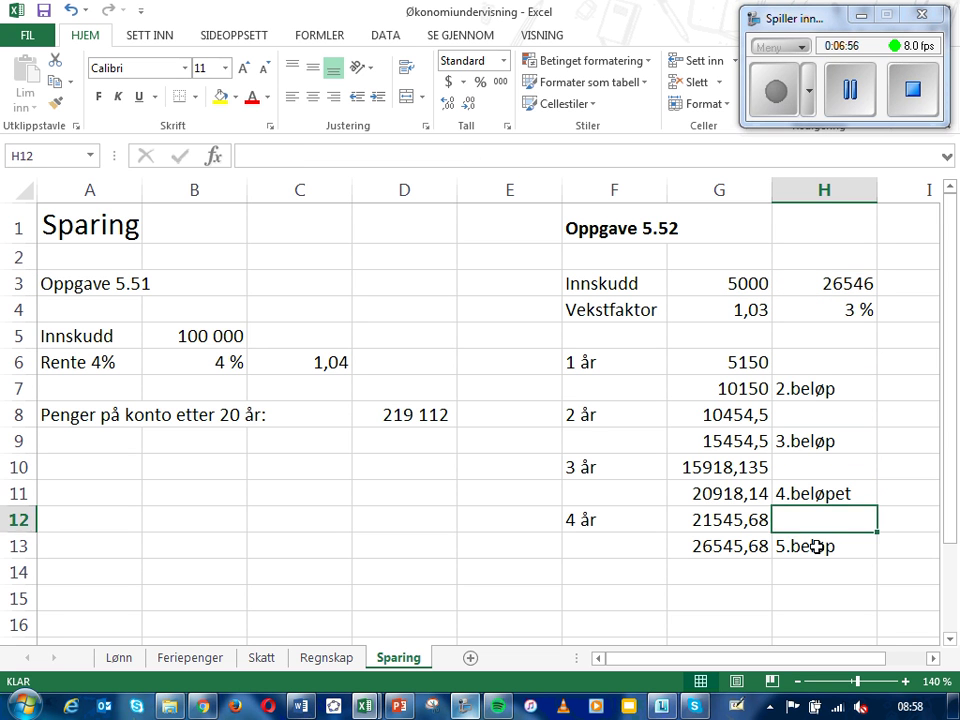
pyautogui.press('Up')
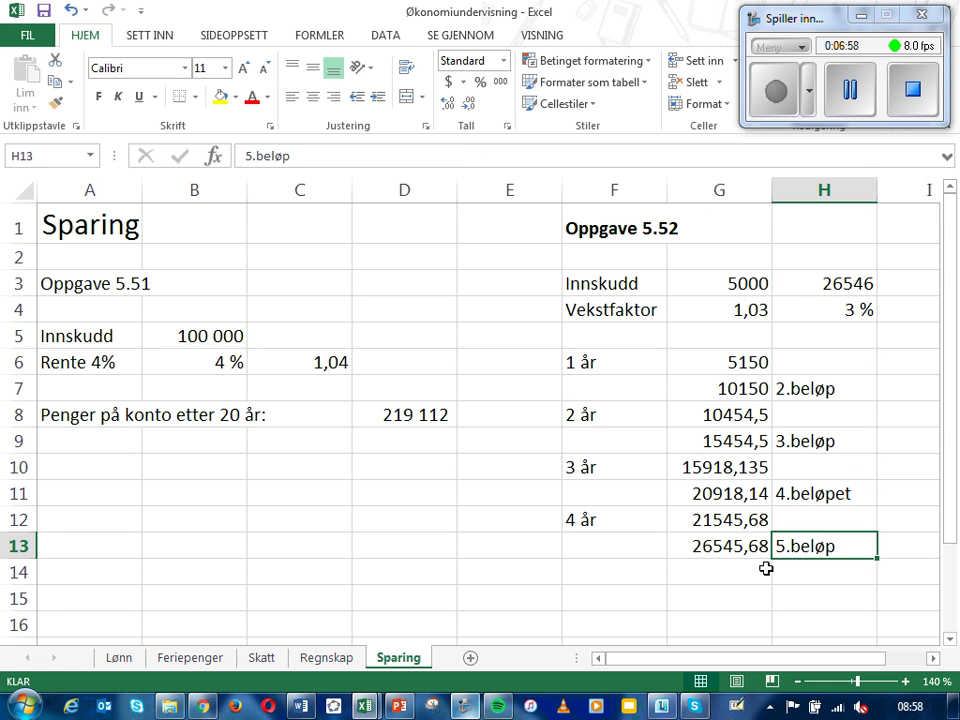
pyautogui.click(764, 571)
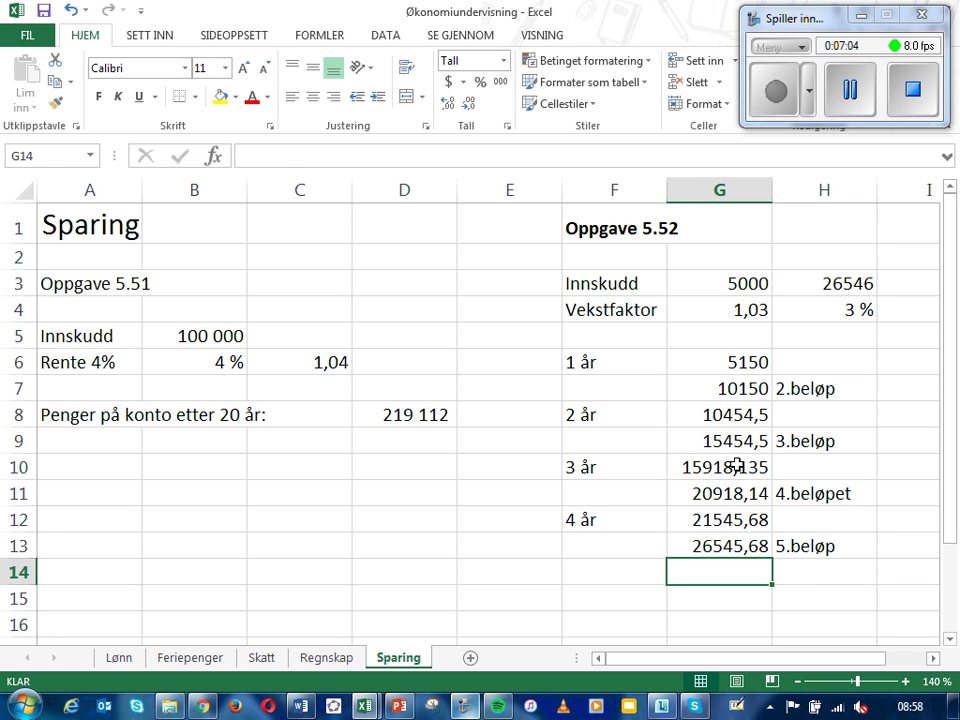
# Format the balances in G10:G13 to show no decimals.
pyautogui.moveTo(735, 467); pyautogui.dragTo(735, 537)
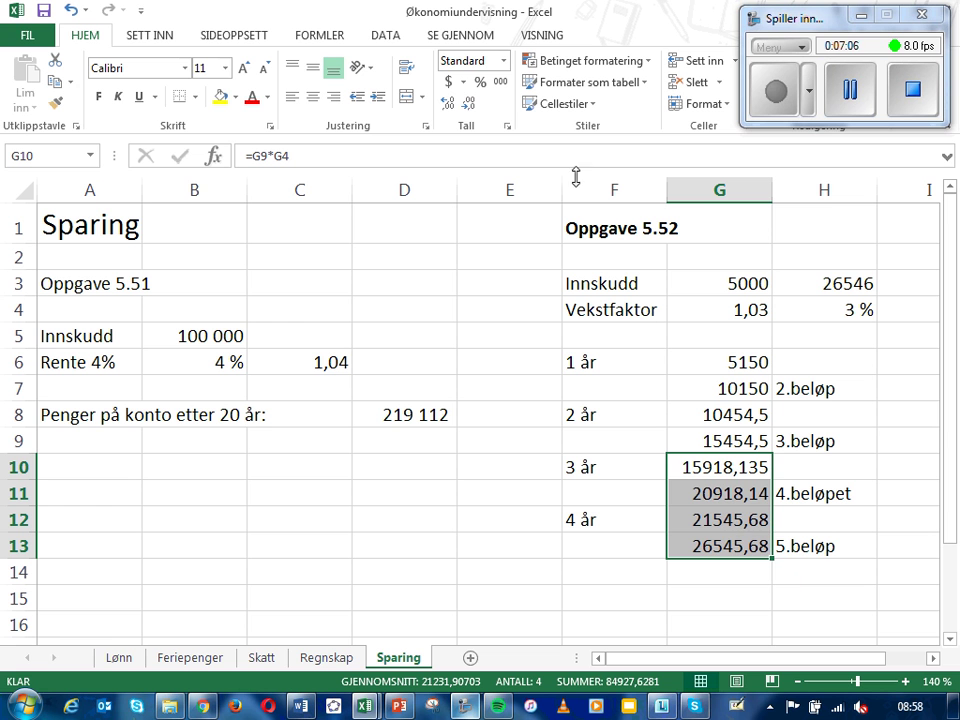
pyautogui.click(466, 106)
pyautogui.click(466, 106)
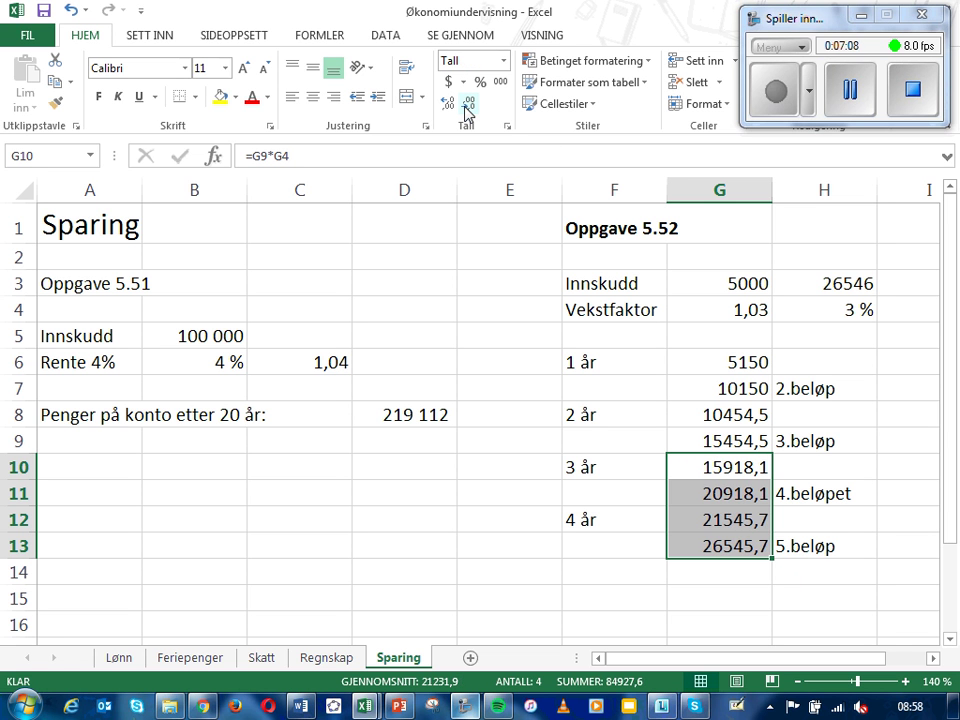
pyautogui.click(466, 106)
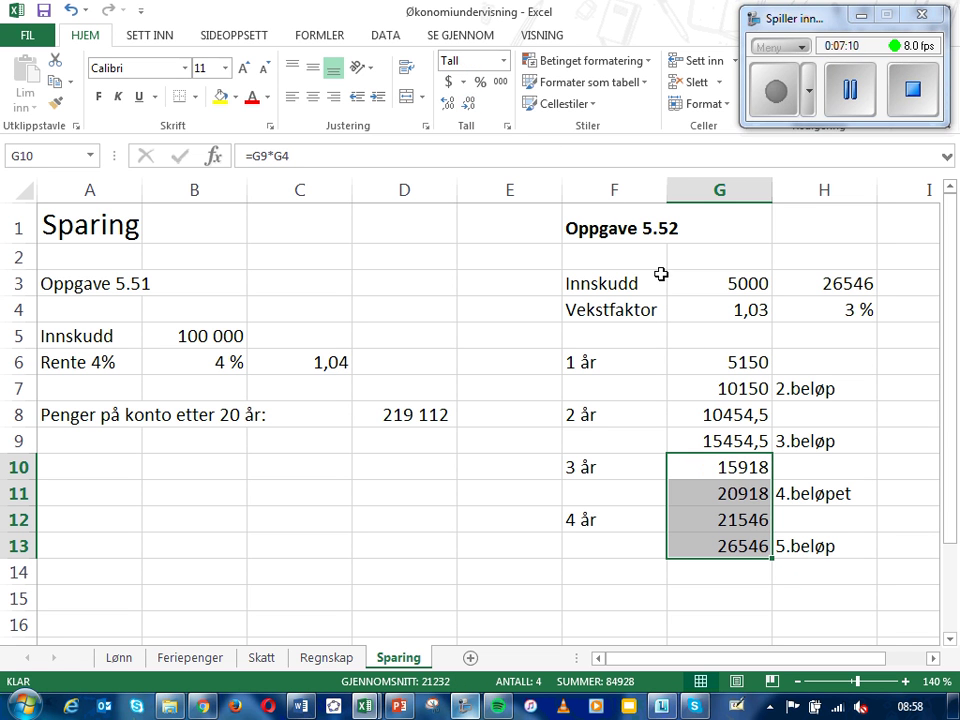
pyautogui.moveTo(729, 412); pyautogui.dragTo(728, 436)
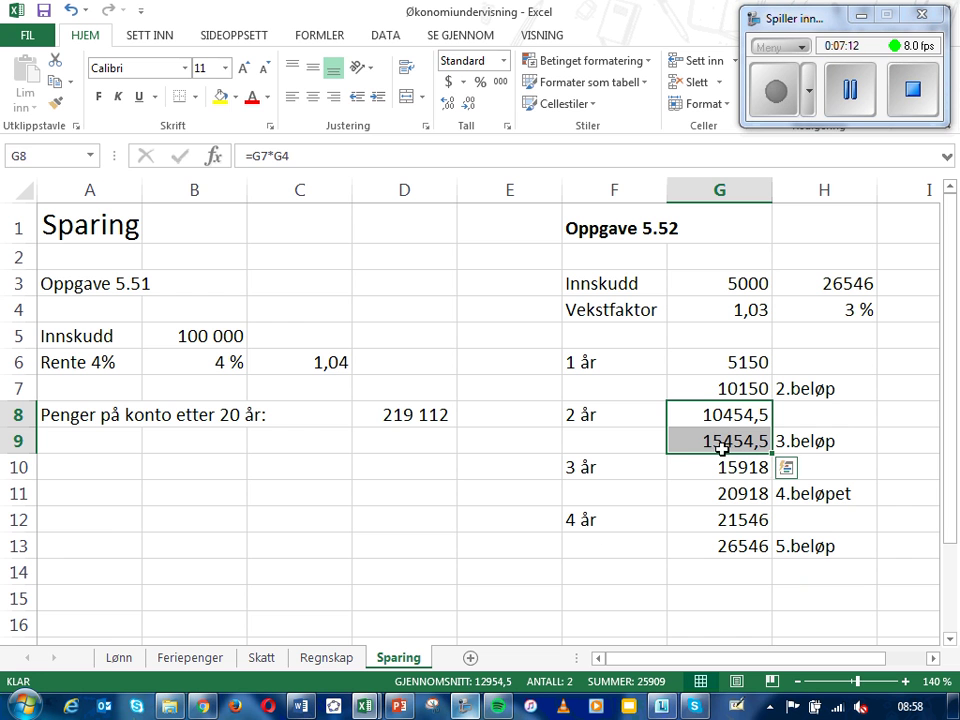
# Write the answer "a) Etter at det 3. beløpet er satt inn har hun 15 454kr" in F15.
pyautogui.click(586, 598)
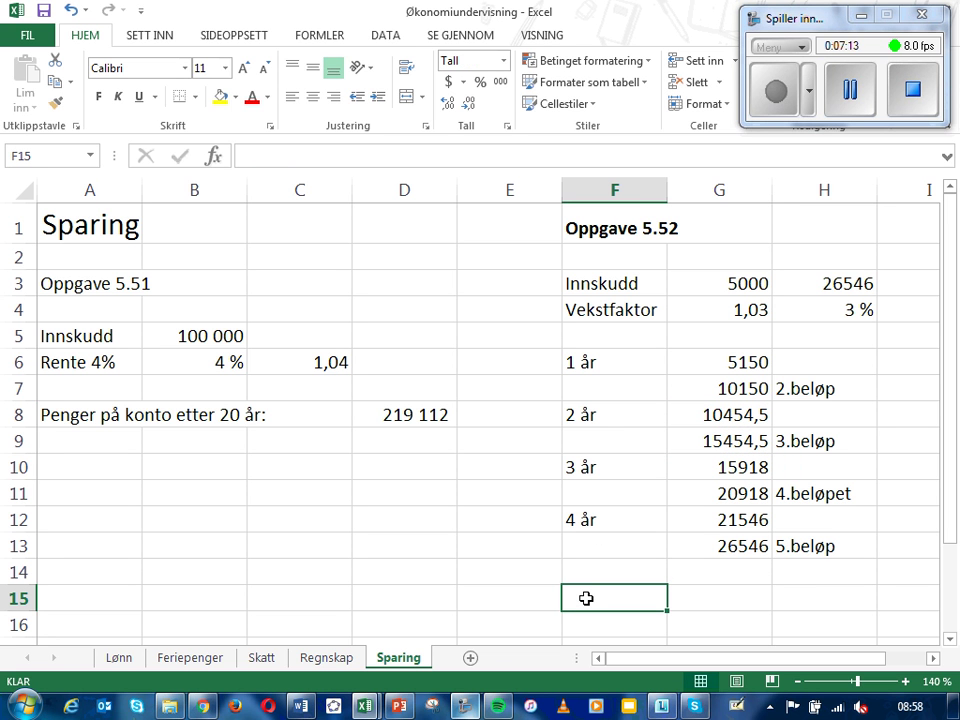
pyautogui.write('a)')
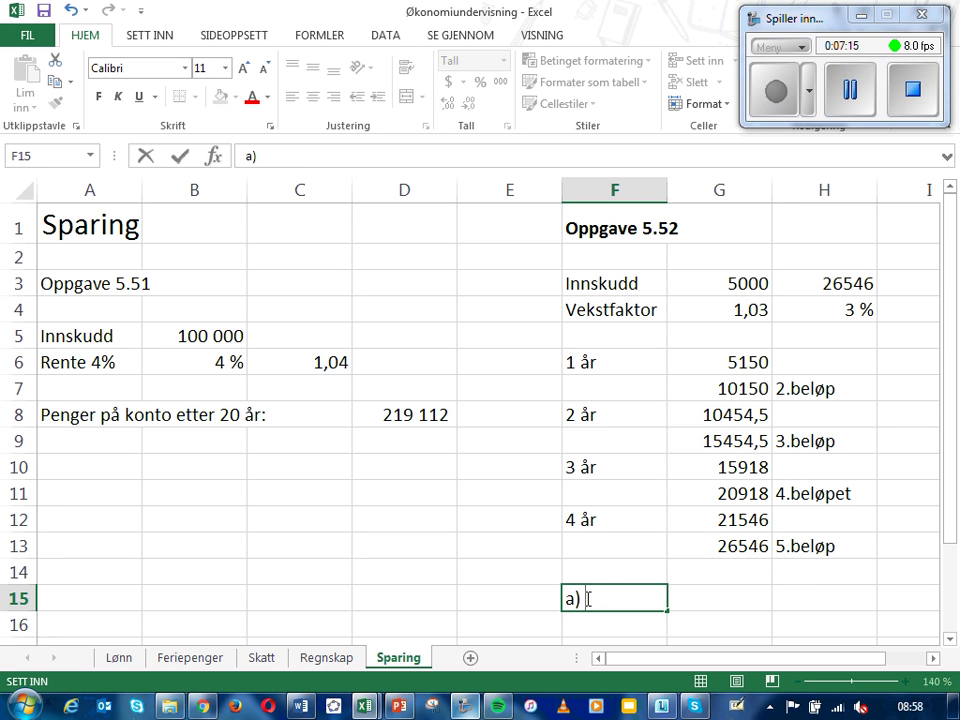
pyautogui.write(' Etter at d')
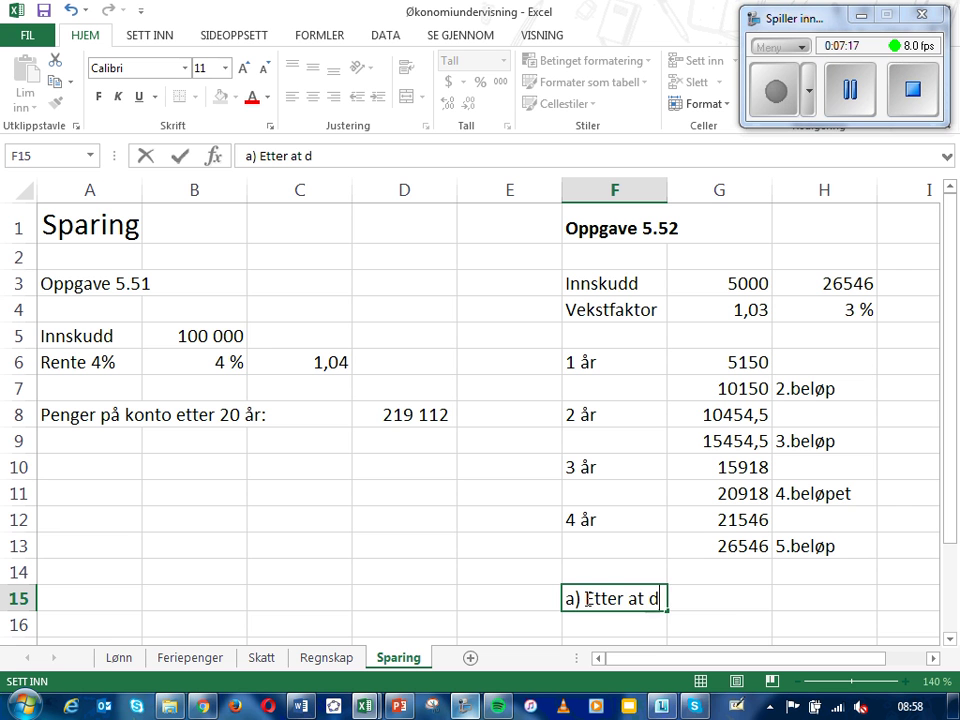
pyautogui.write('et 3. belø')
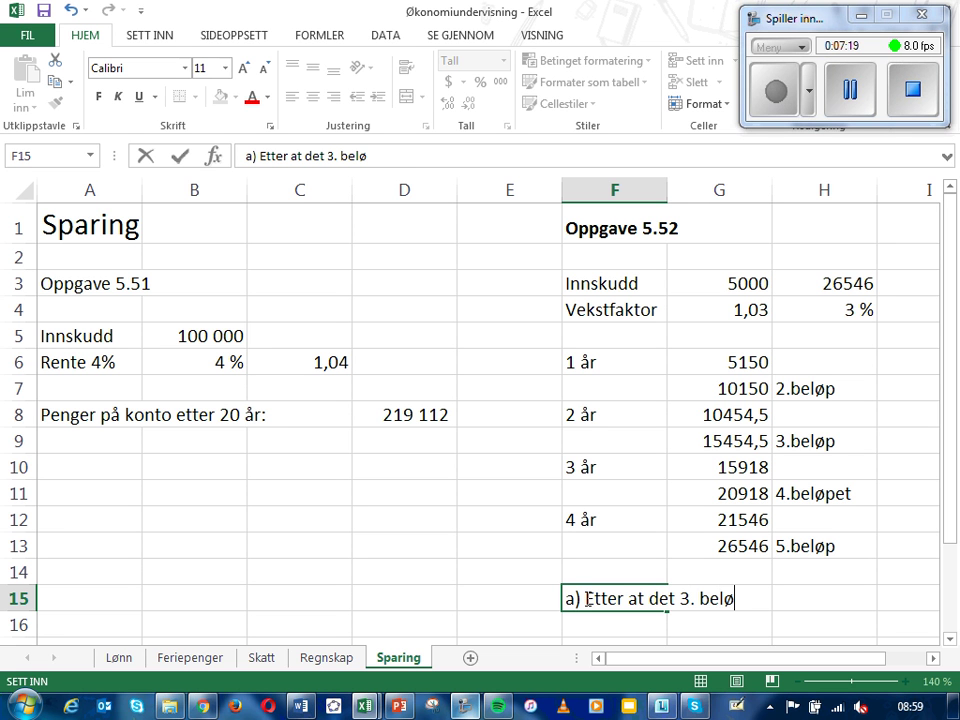
pyautogui.write('pet er satt in')
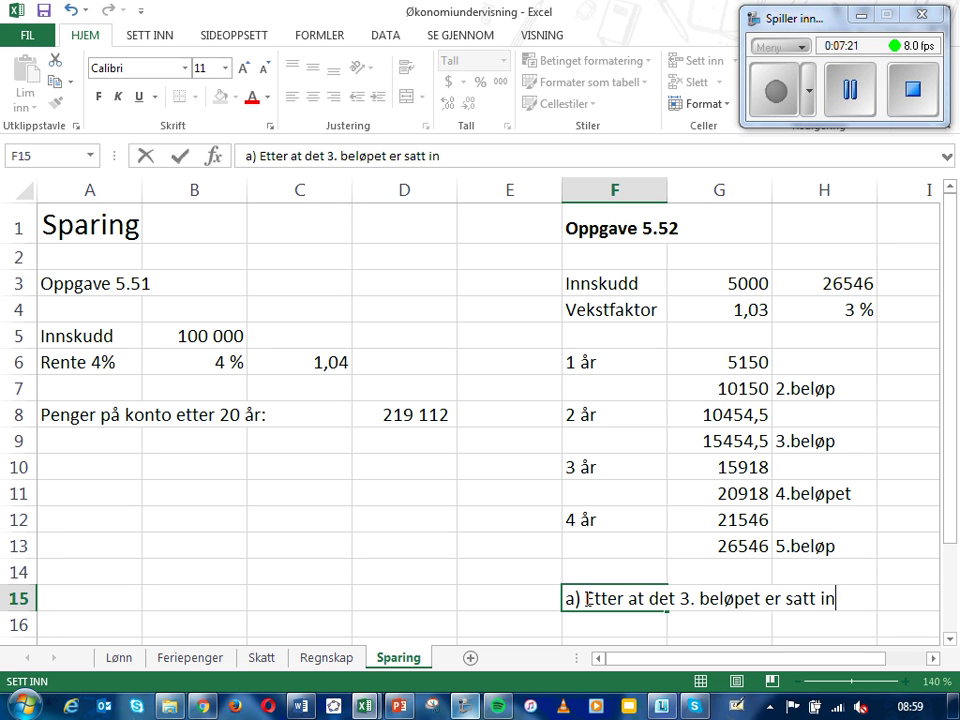
pyautogui.write('n har hun 15')
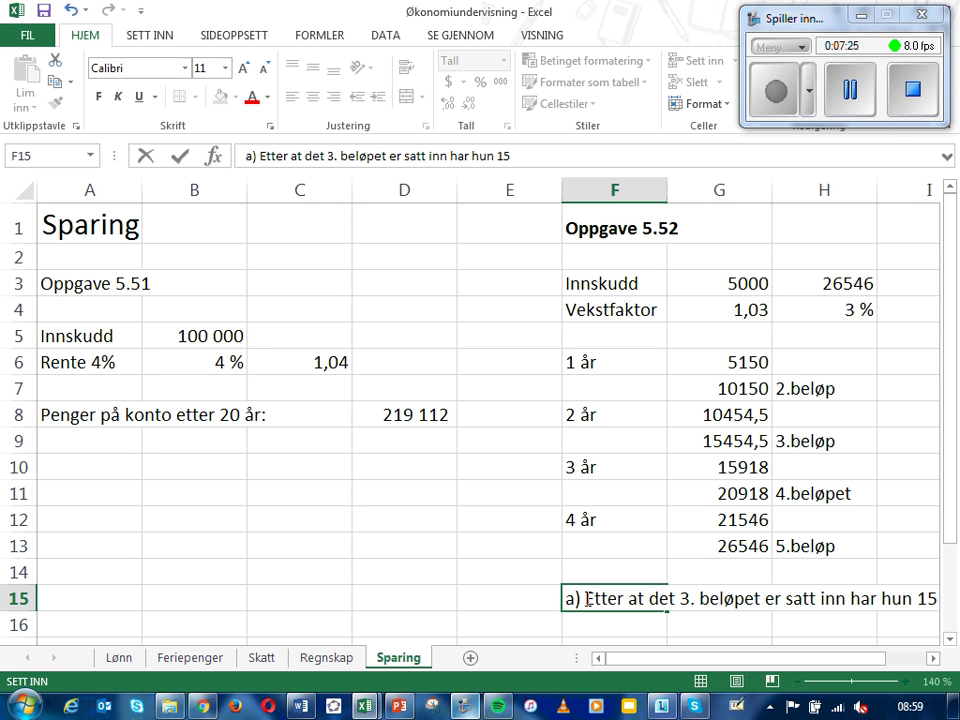
pyautogui.write(' 454')
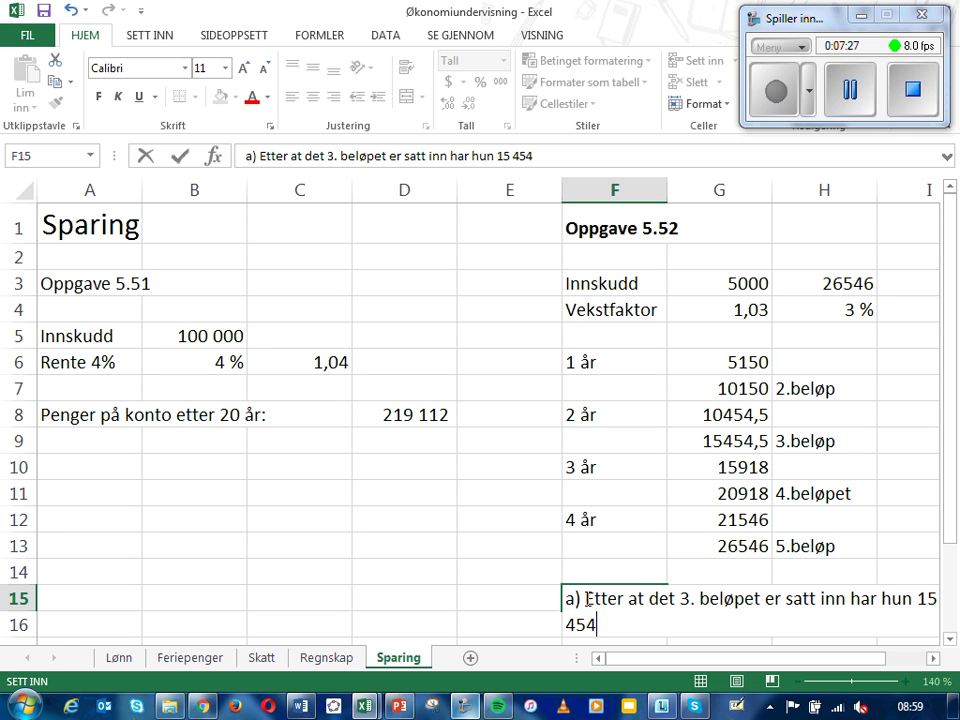
pyautogui.write('kr')
pyautogui.press('Return')
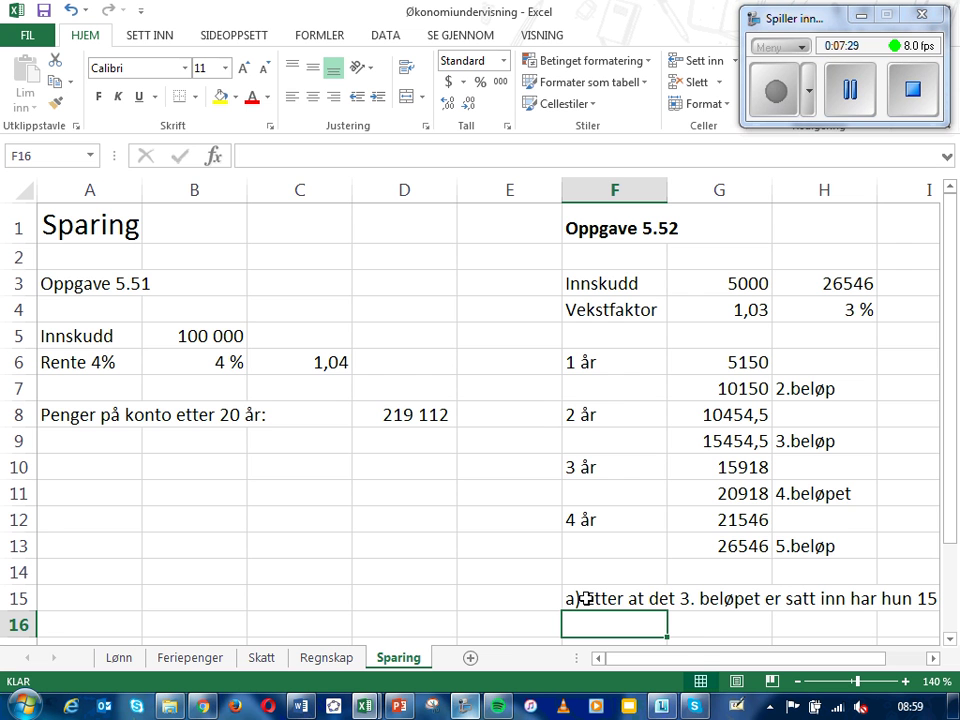
# Write the answer "b) Etter at det 5.beløpet er satt inn har hun 26546kr" in F16.
pyautogui.moveTo(699, 658); pyautogui.dragTo(742, 662)
pyautogui.write('b')
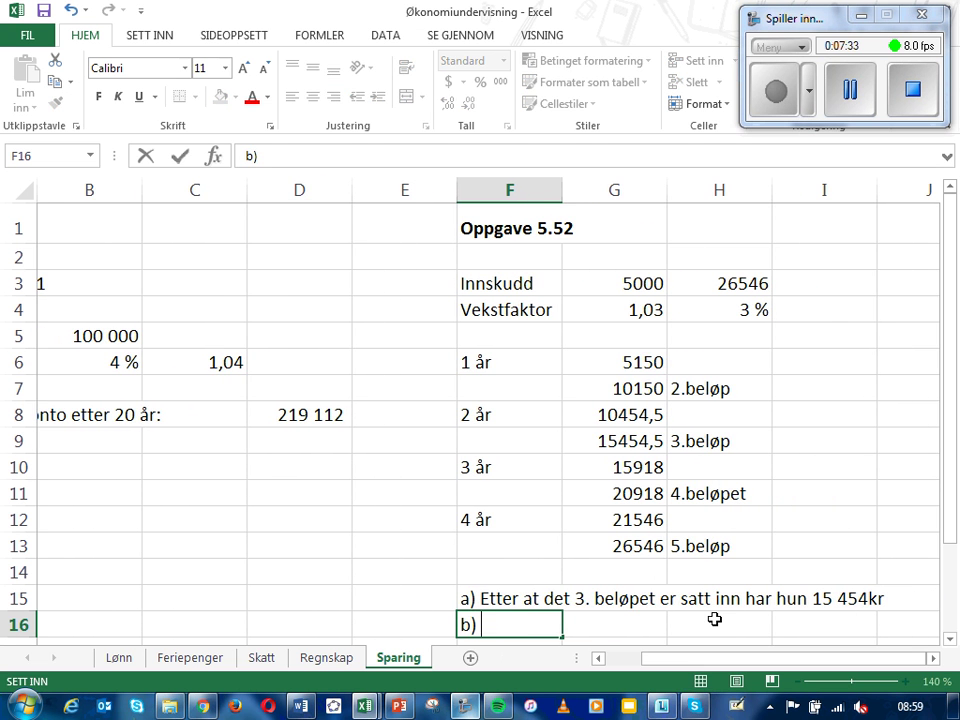
pyautogui.write(') Etter at det')
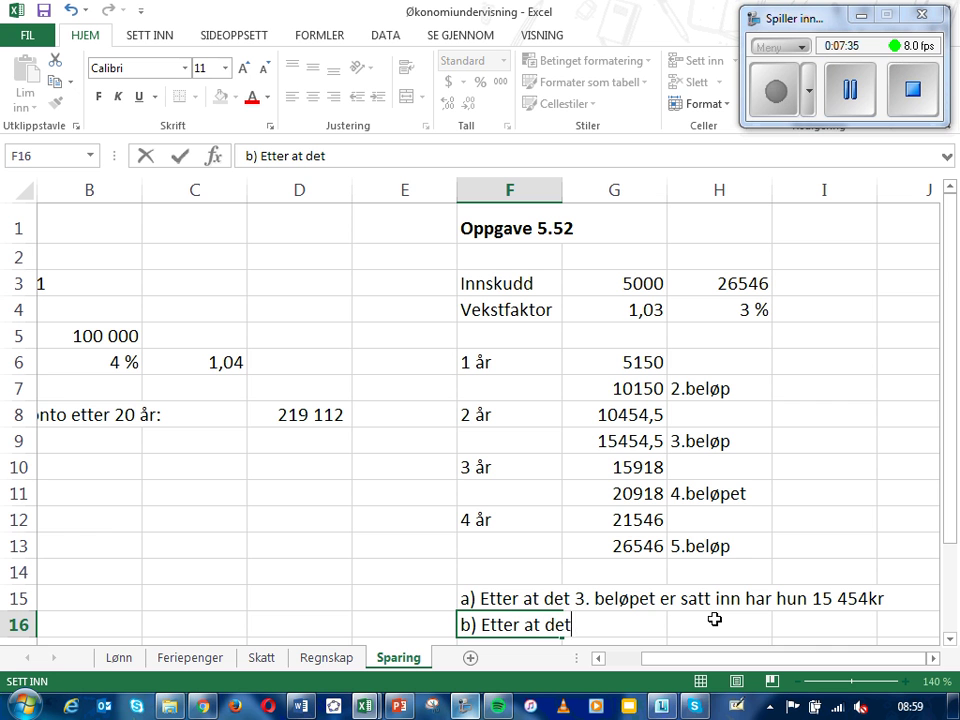
pyautogui.write(' 5.beløpet')
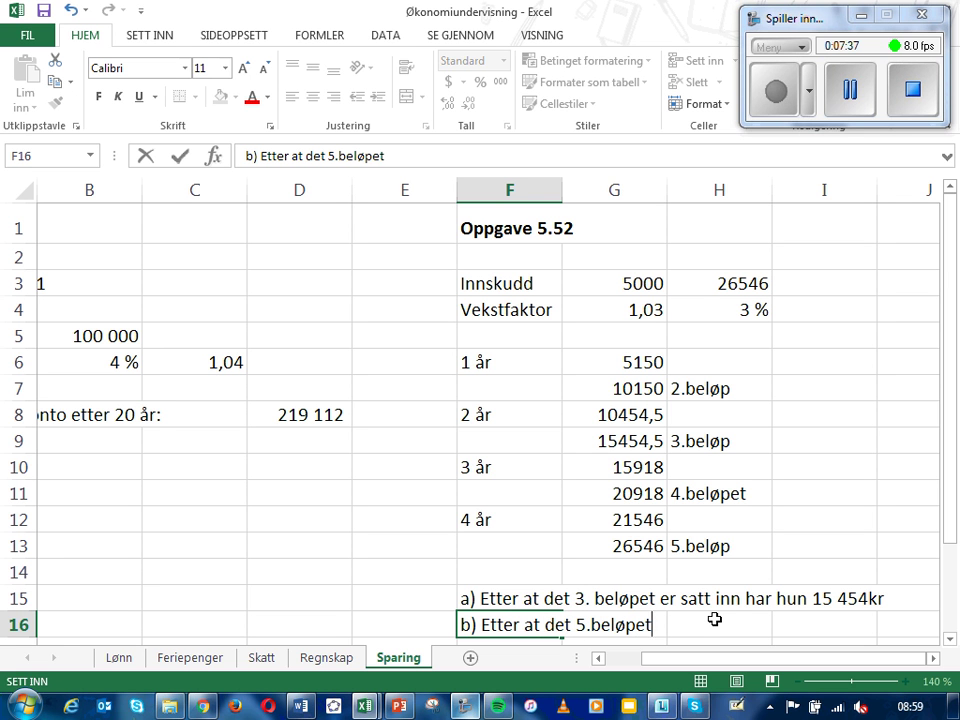
pyautogui.write(' er satt inn ')
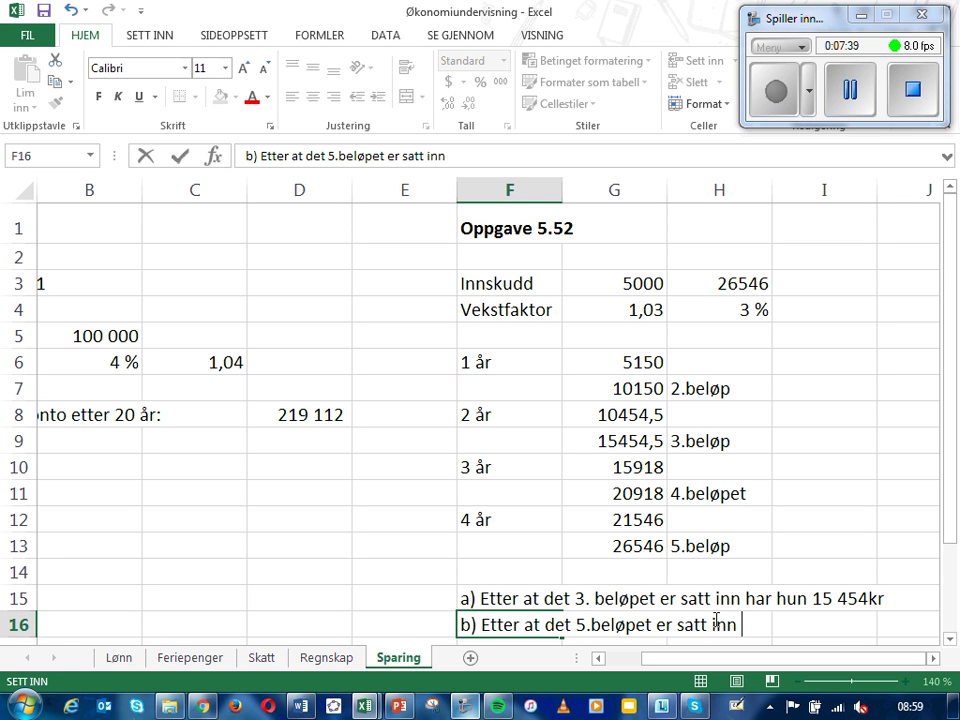
pyautogui.write('har ')
pyautogui.write('nu')
pyautogui.press('BackSpace')
pyautogui.press('BackSpace')
pyautogui.write('hun')
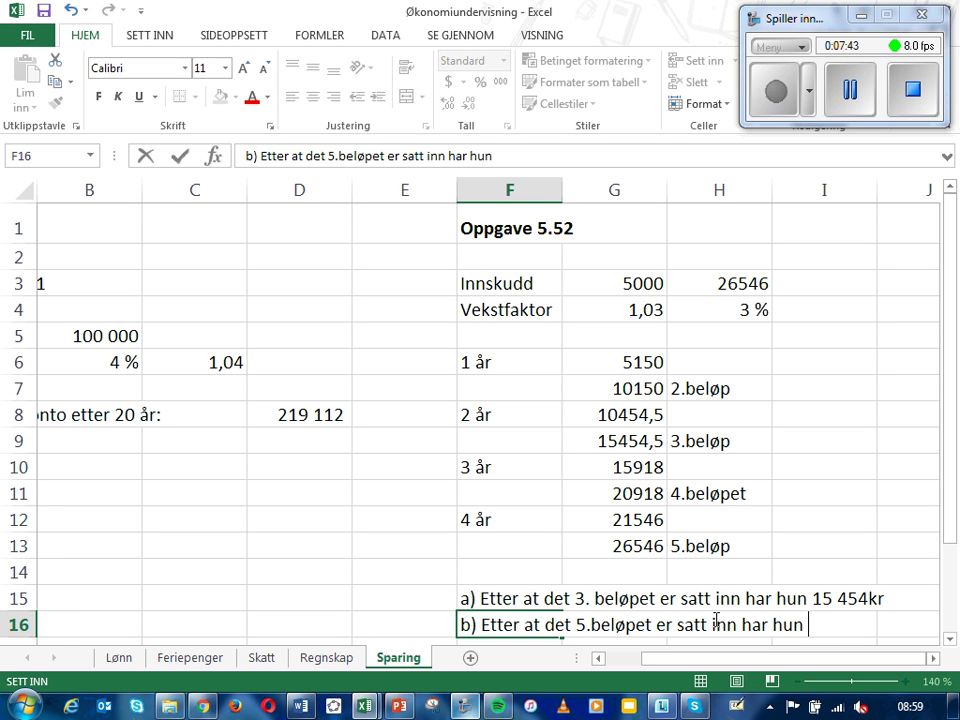
pyautogui.write(' 26546')
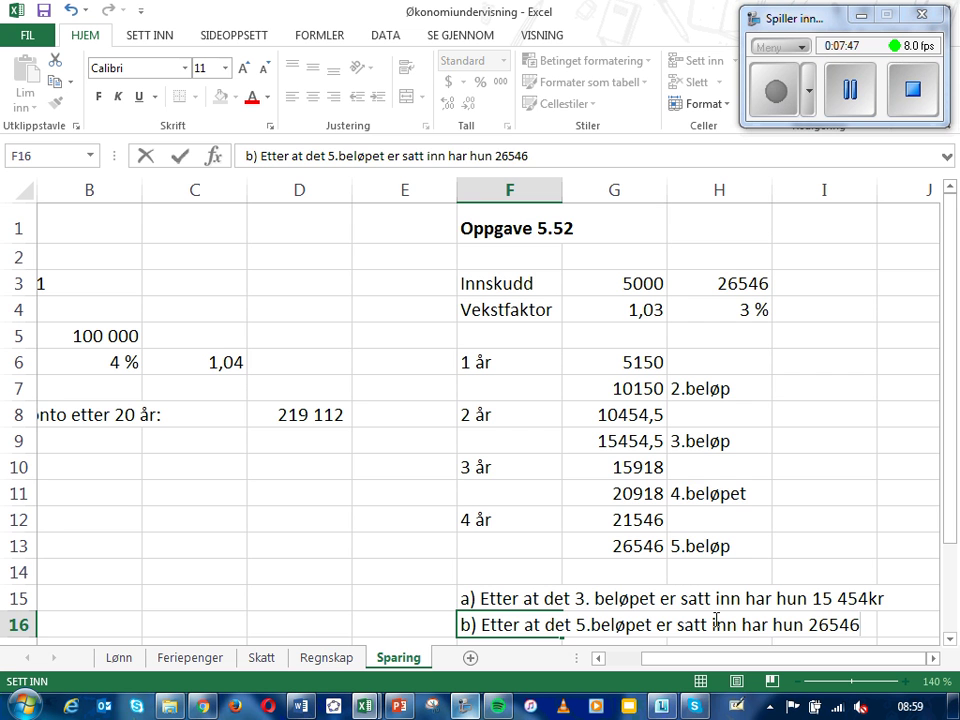
pyautogui.write('kr')
pyautogui.press('Return')
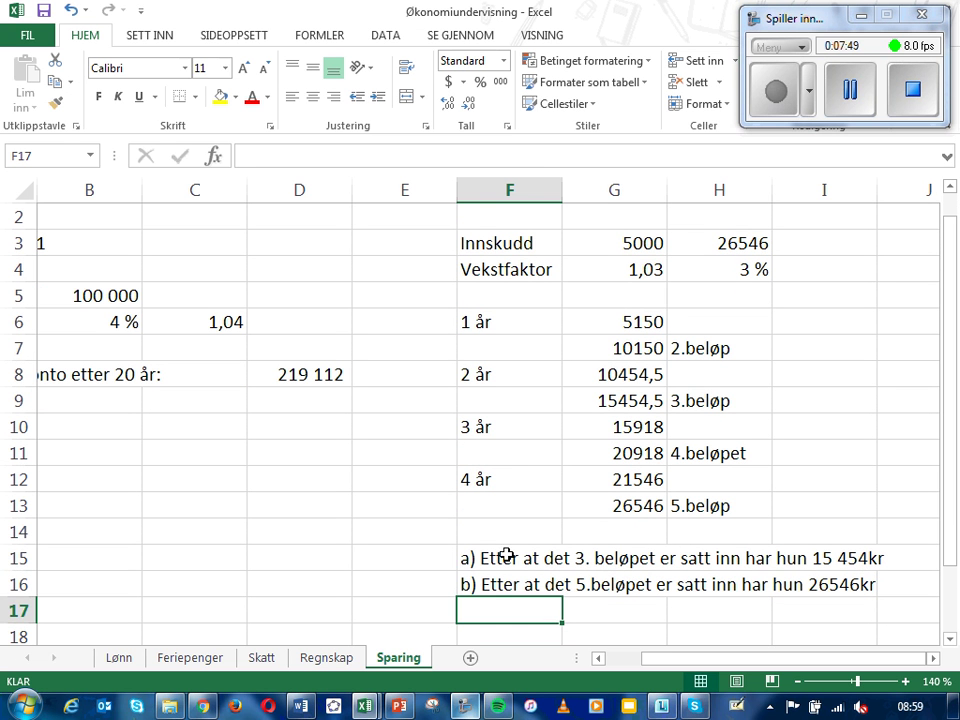
# Format the two answers in F15 and F16 as bold with a double underline.
pyautogui.click(507, 555)
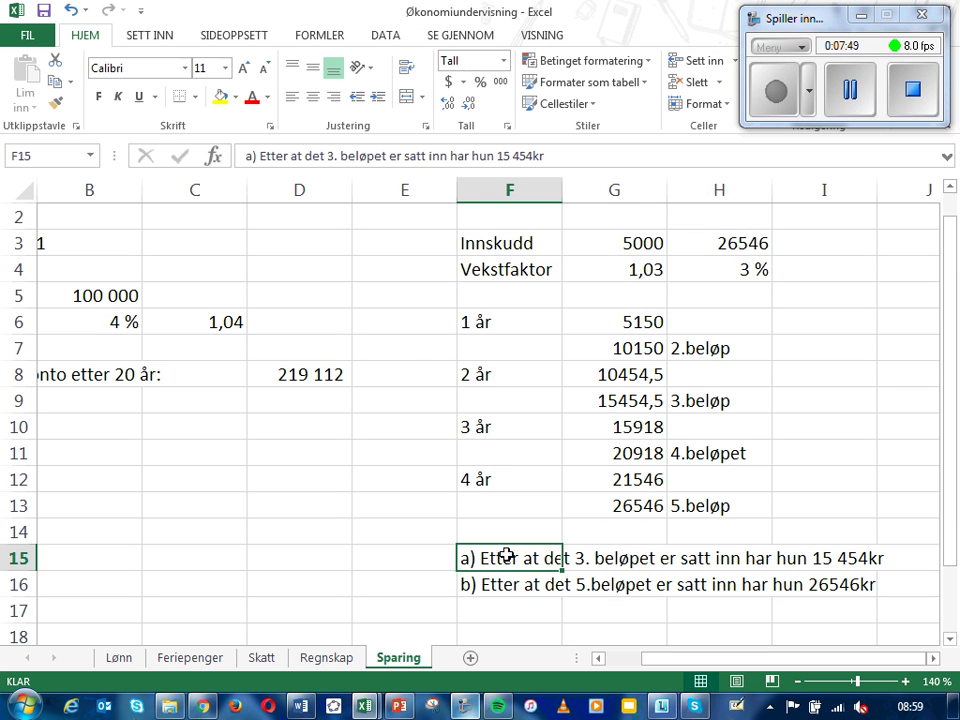
pyautogui.click(98, 99)
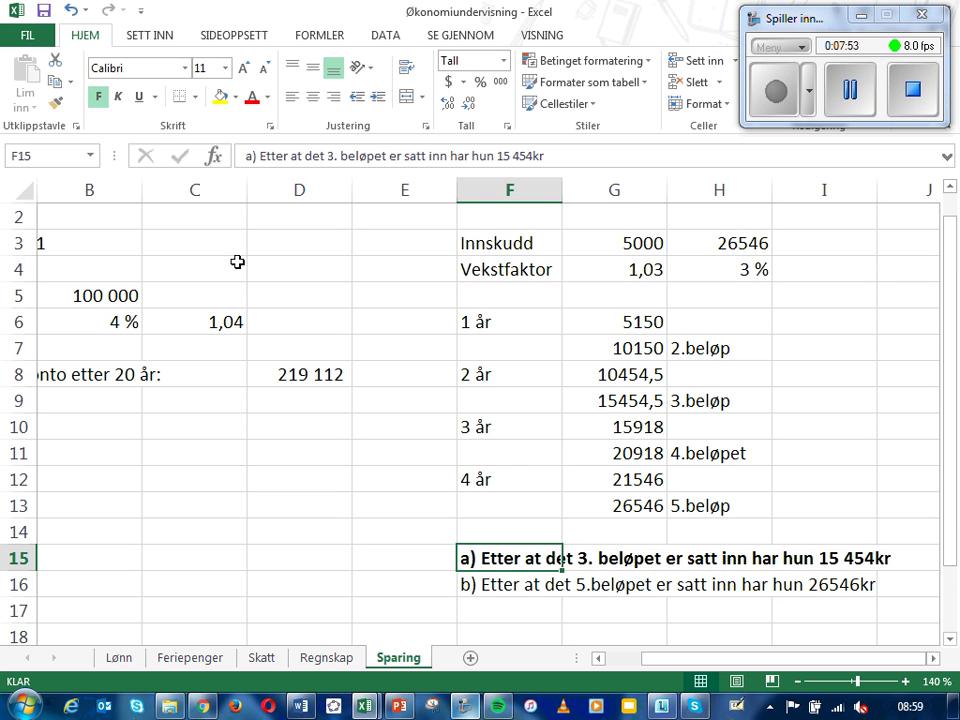
pyautogui.click(462, 579)
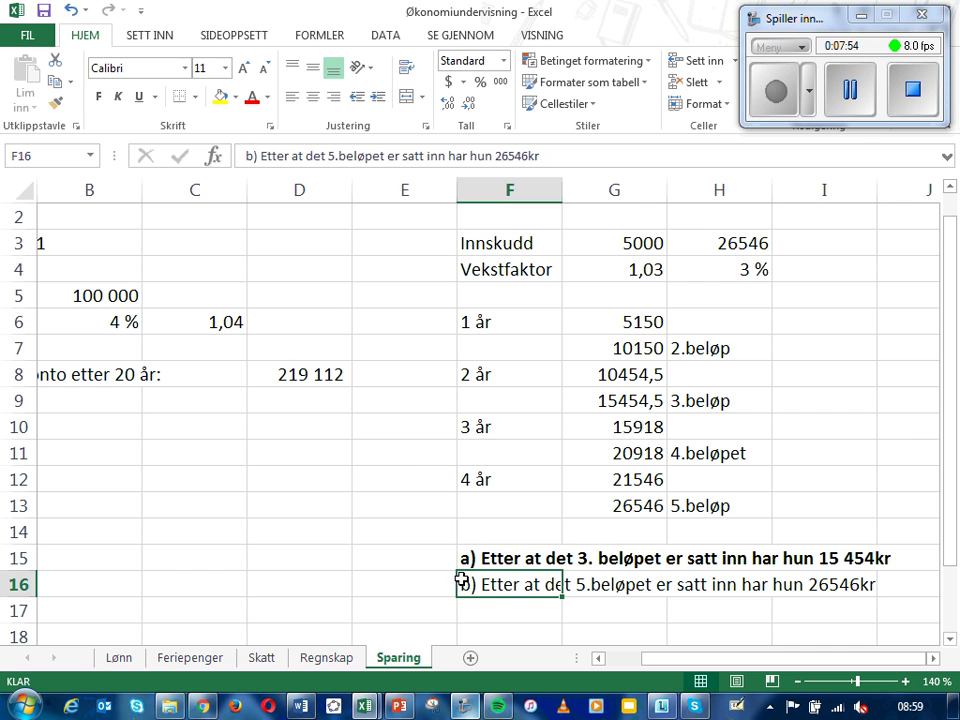
pyautogui.click(99, 100)
pyautogui.click(155, 97)
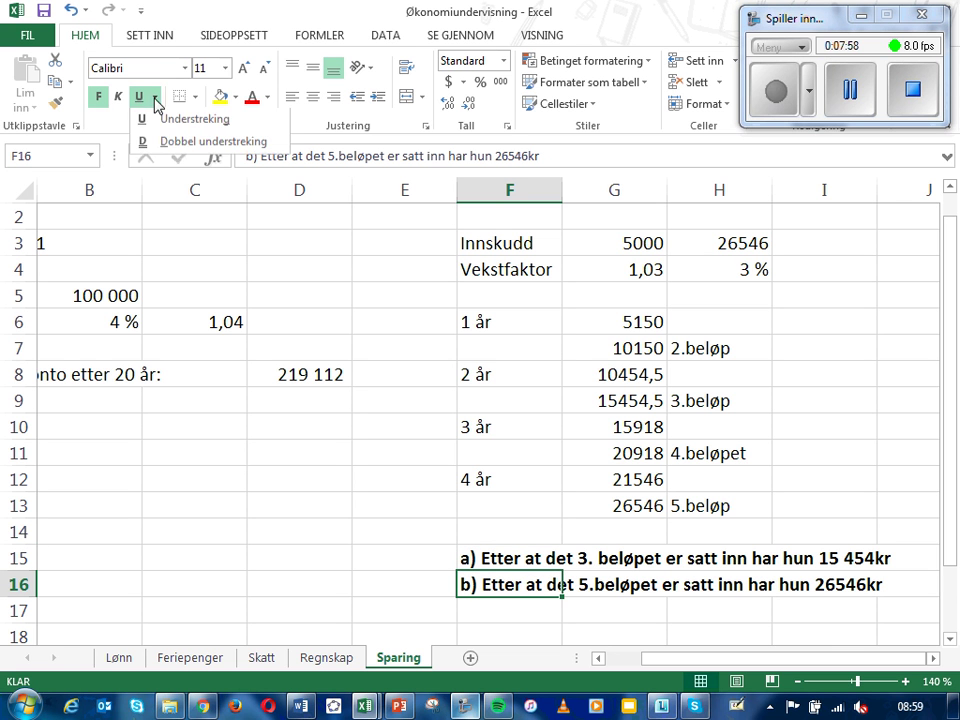
pyautogui.click(162, 142)
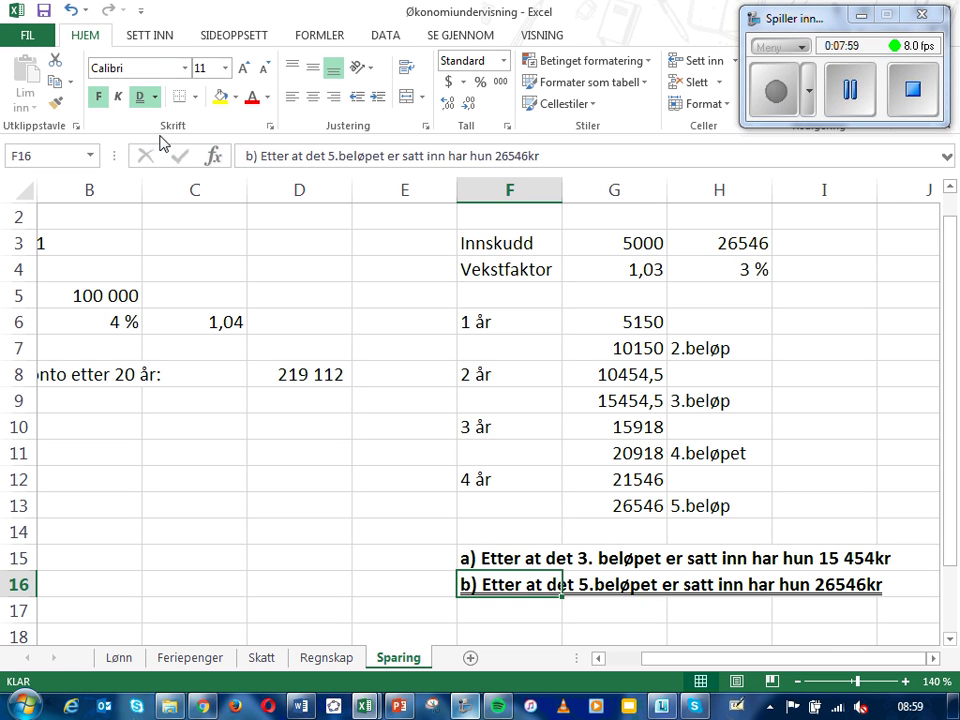
pyautogui.click(489, 557)
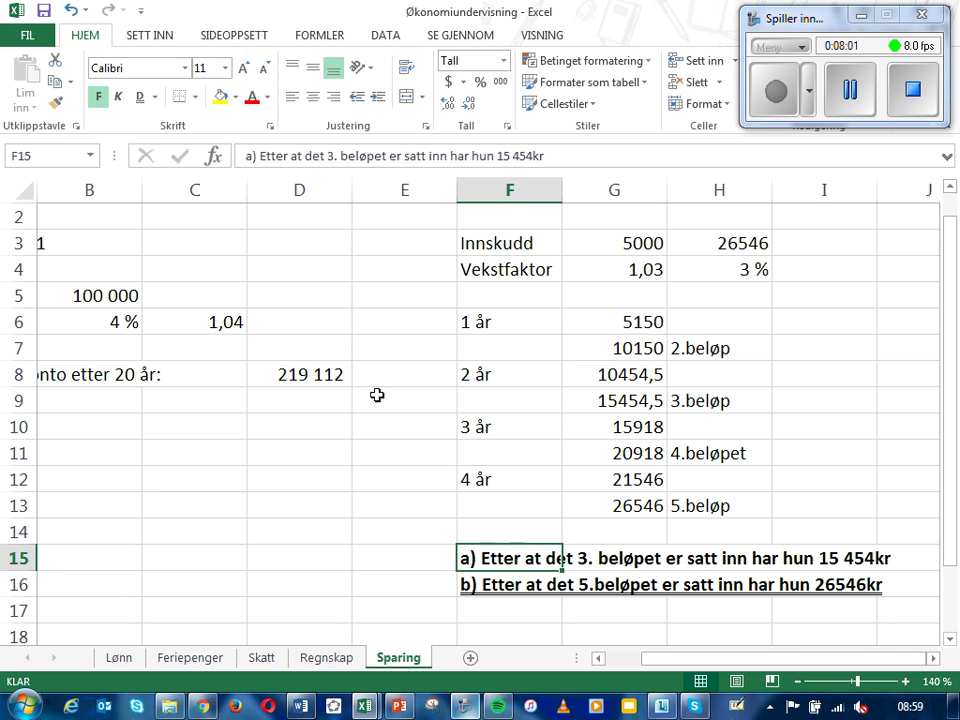
pyautogui.click(141, 97)
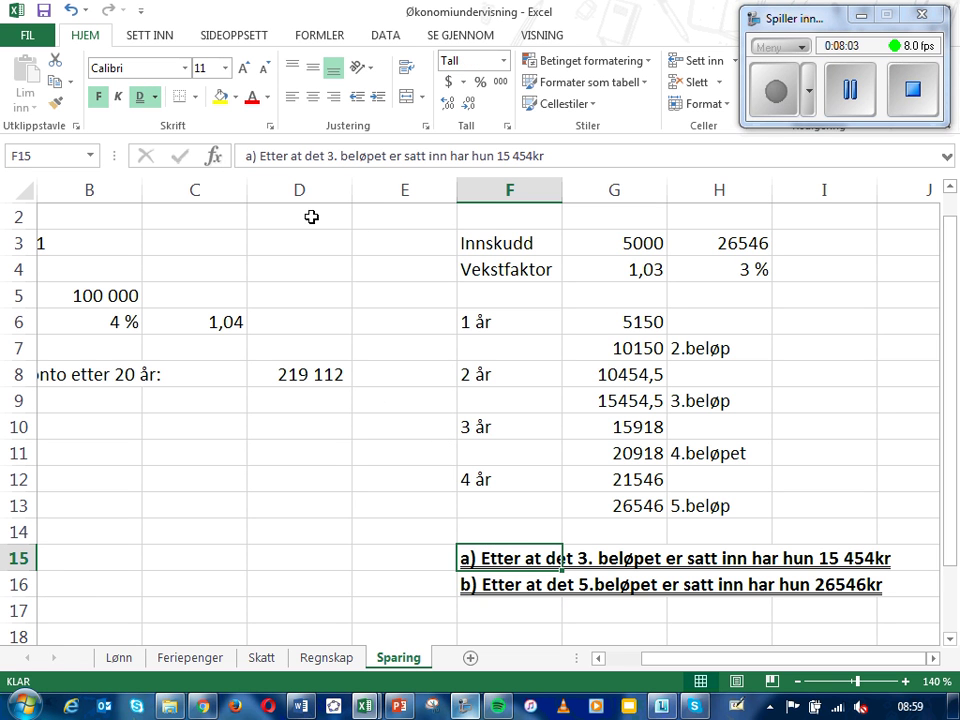
# Examine the nested one-cell formula in H3 that combines the deposit in G3 with the growth factor in G4.
pyautogui.click(733, 246)
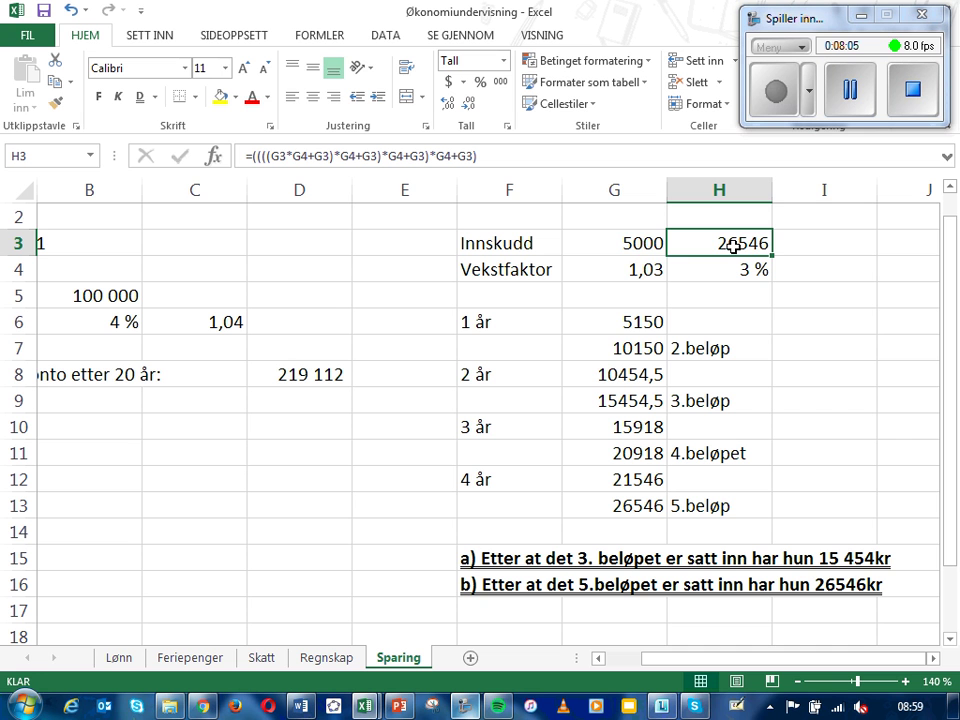
pyautogui.doubleClick(677, 243)
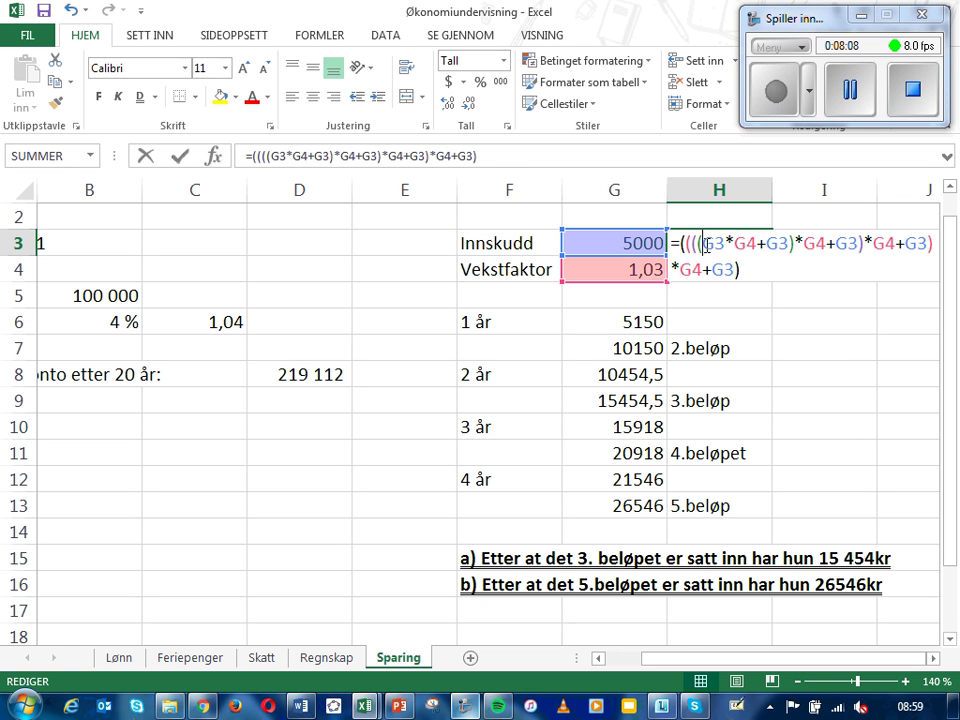
pyautogui.moveTo(770, 268); pyautogui.dragTo(683, 243)
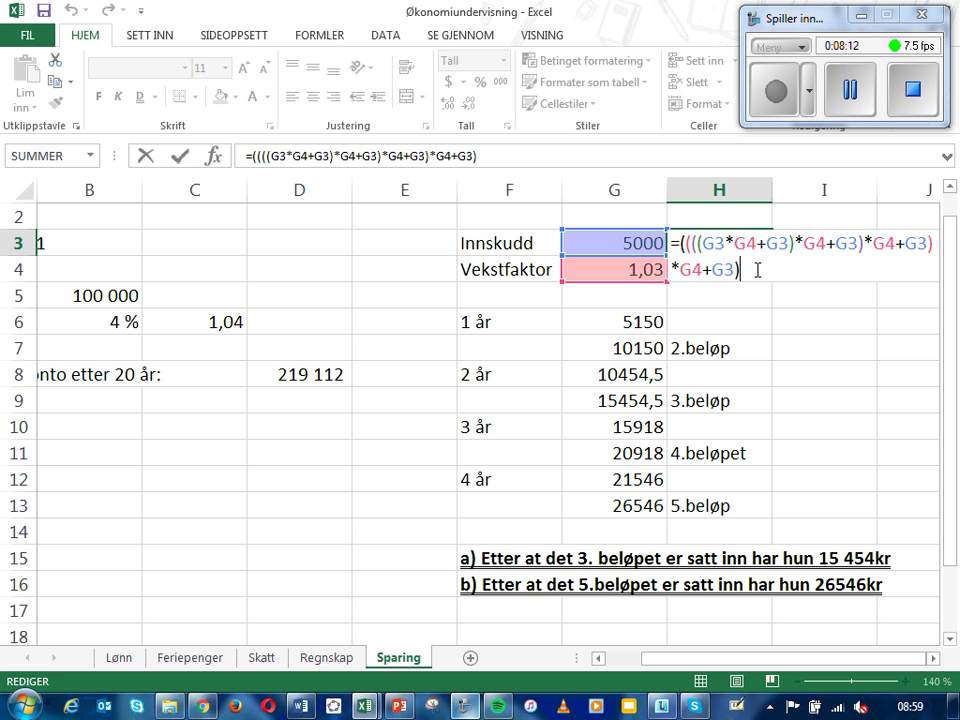
pyautogui.click(793, 294)
pyautogui.doubleClick(746, 243)
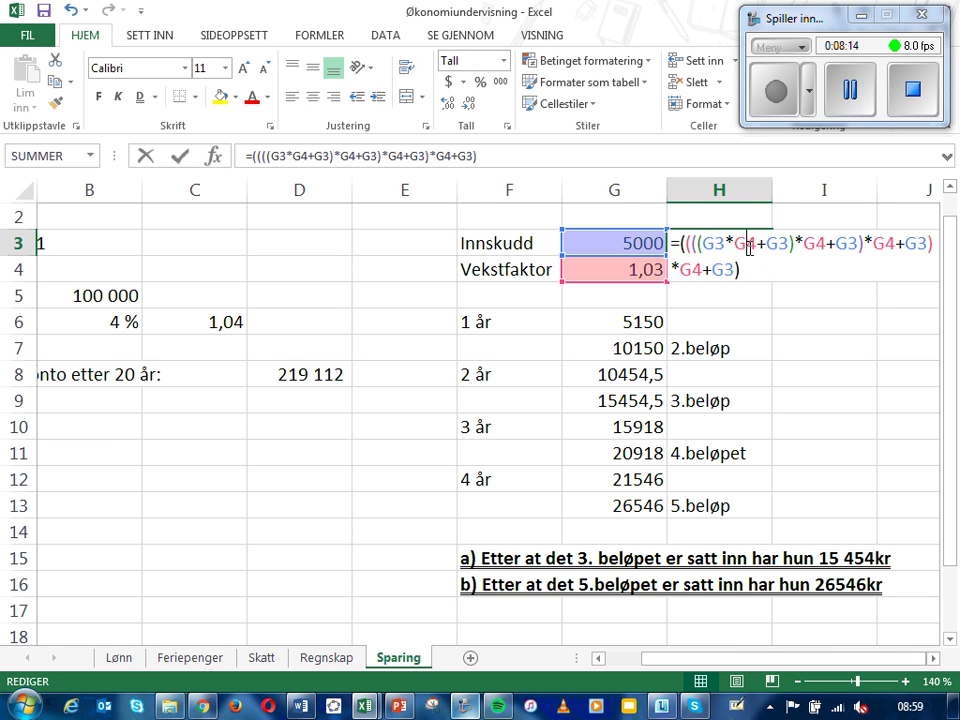
pyautogui.moveTo(485, 153); pyautogui.dragTo(248, 163)
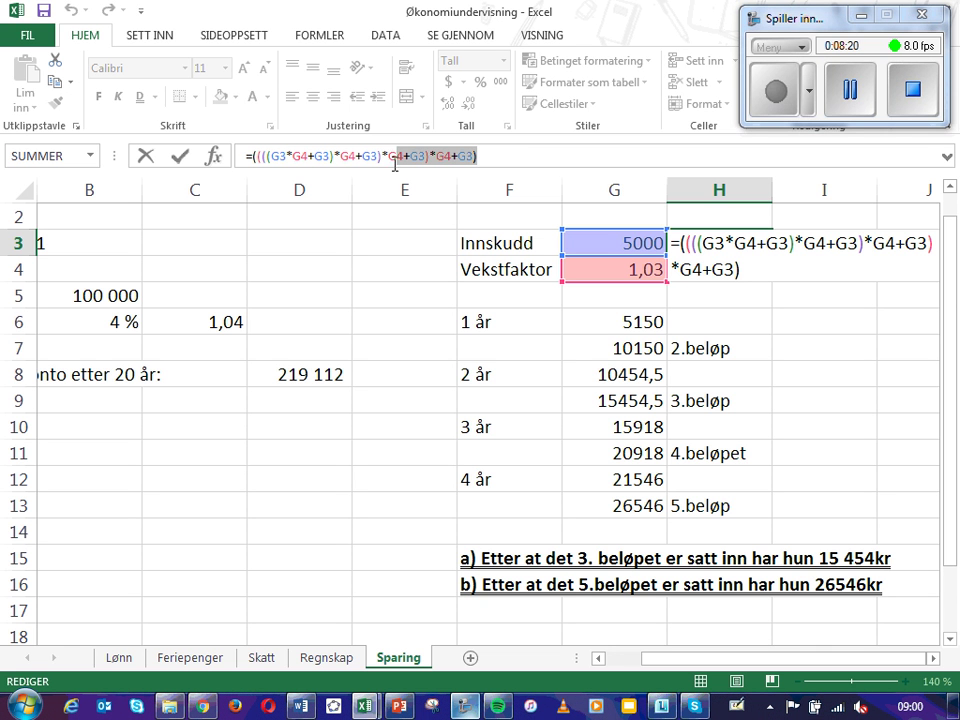
pyautogui.click(482, 157)
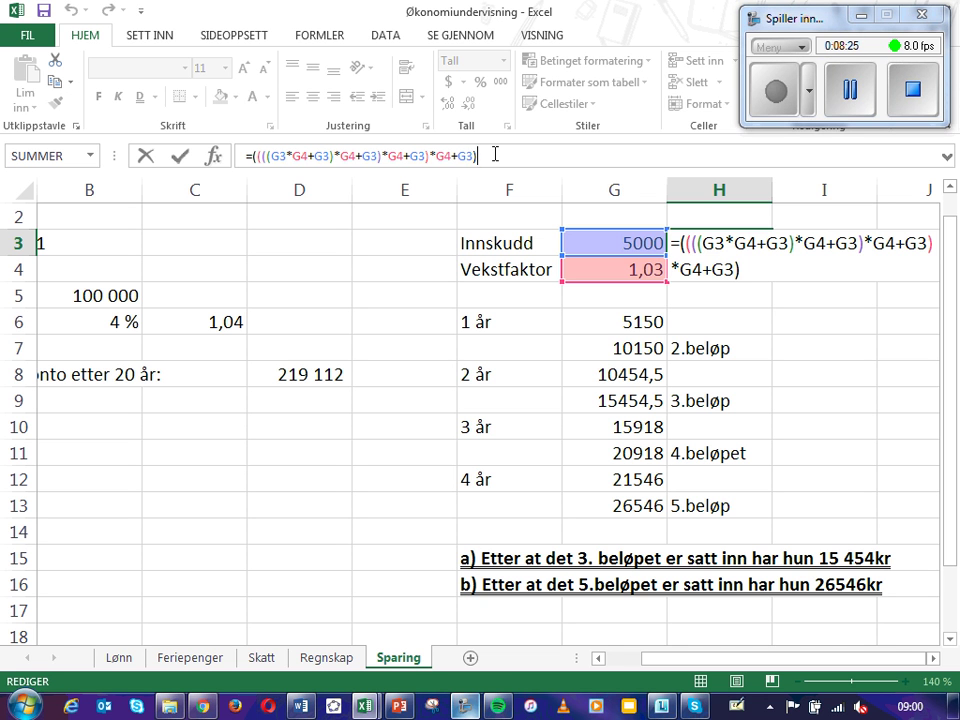
pyautogui.press('Return')
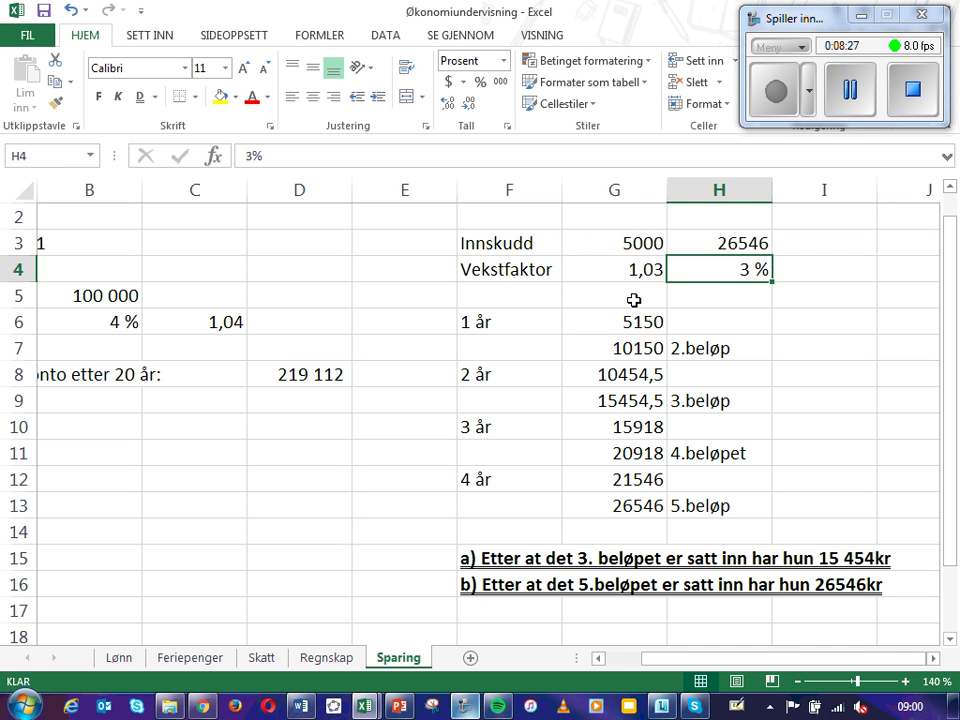
# Review the year-by-year calculation in G6:G13, from the first year's balance to the balance after the fifth deposit.
pyautogui.moveTo(644, 321); pyautogui.dragTo(653, 498)
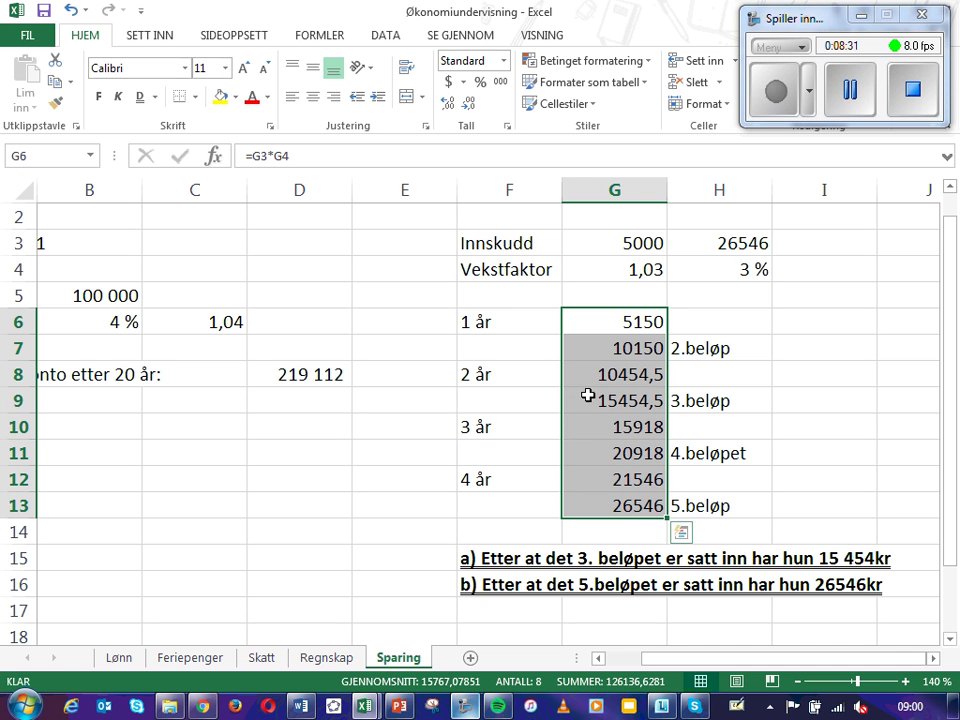
pyautogui.click(507, 319)
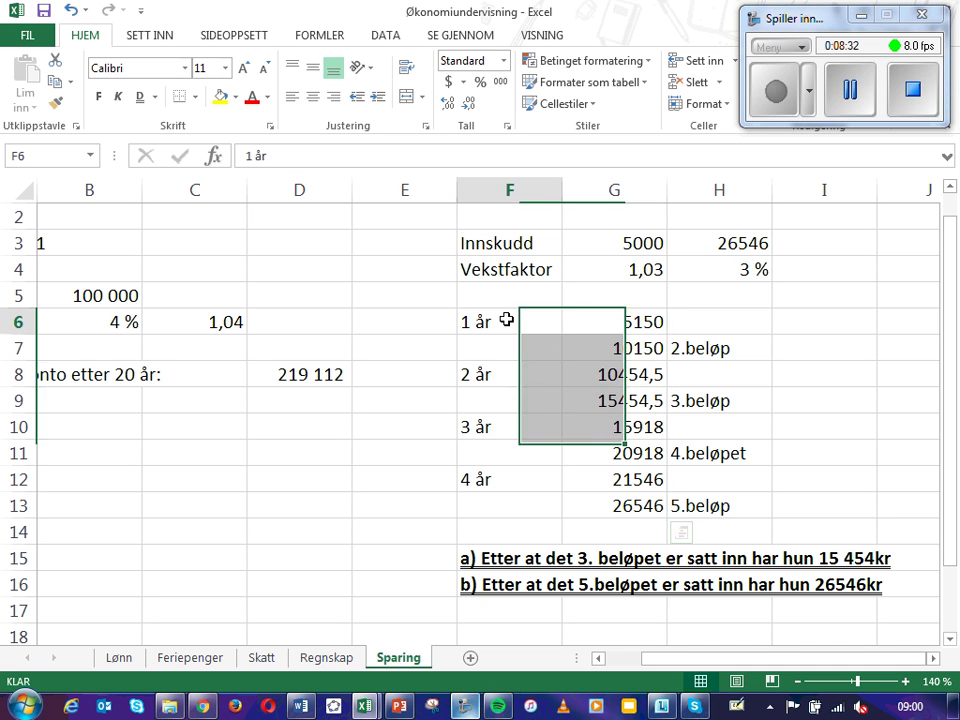
pyautogui.click(630, 322)
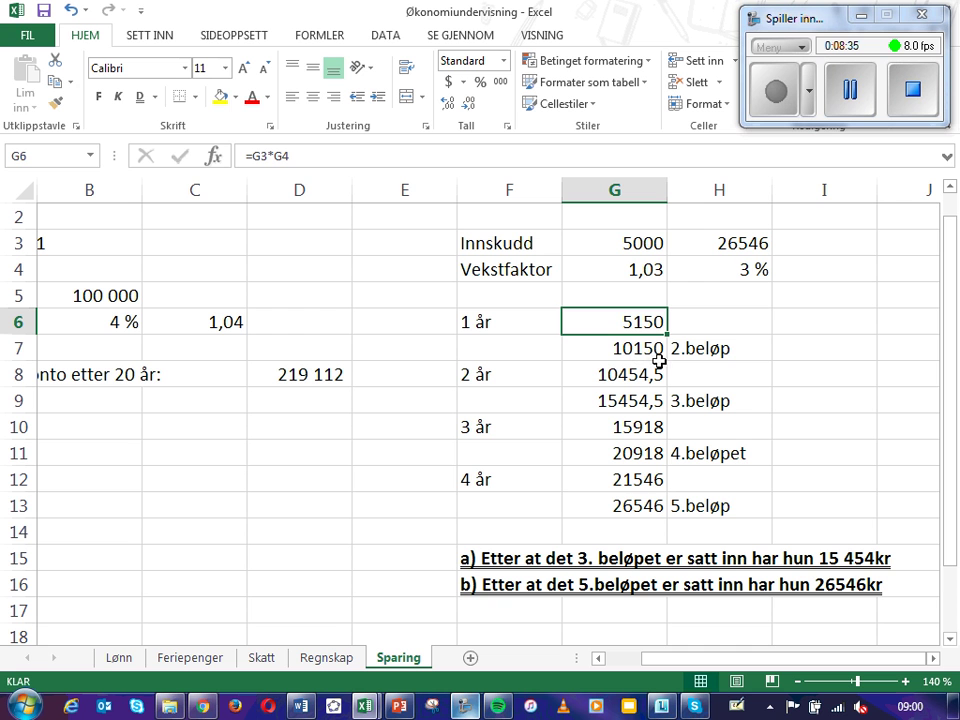
pyautogui.click(640, 511)
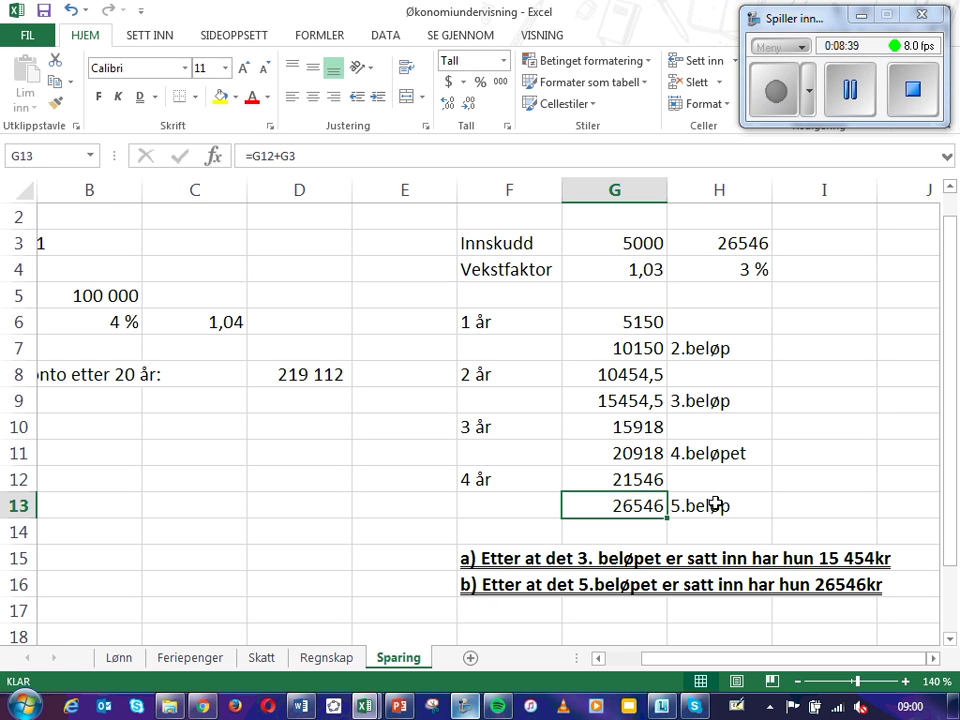
pyautogui.click(711, 506)
pyautogui.click(652, 507)
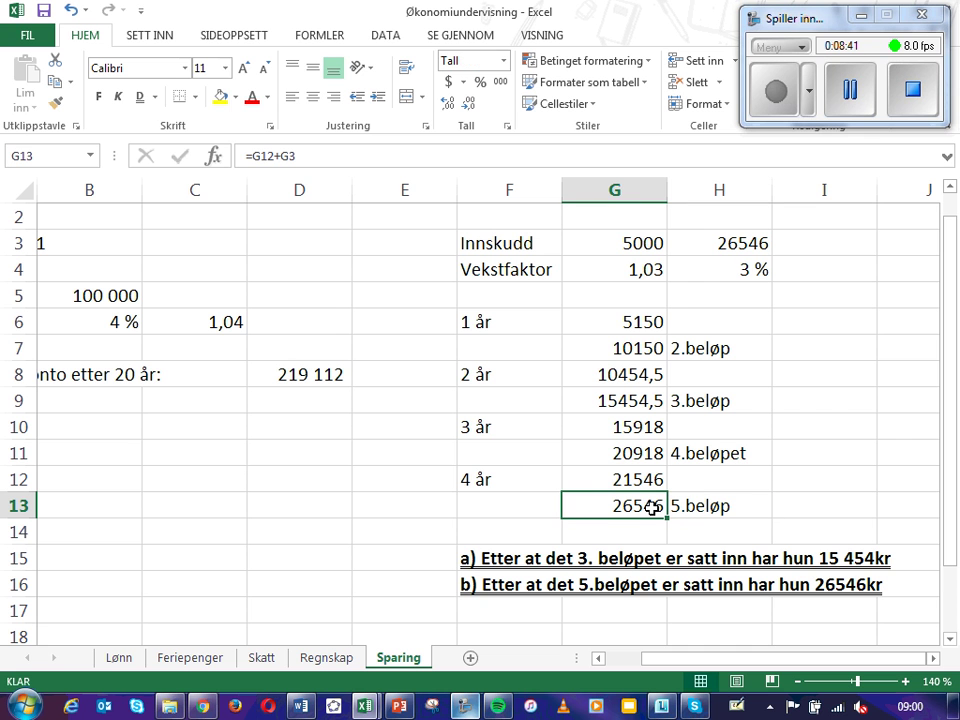